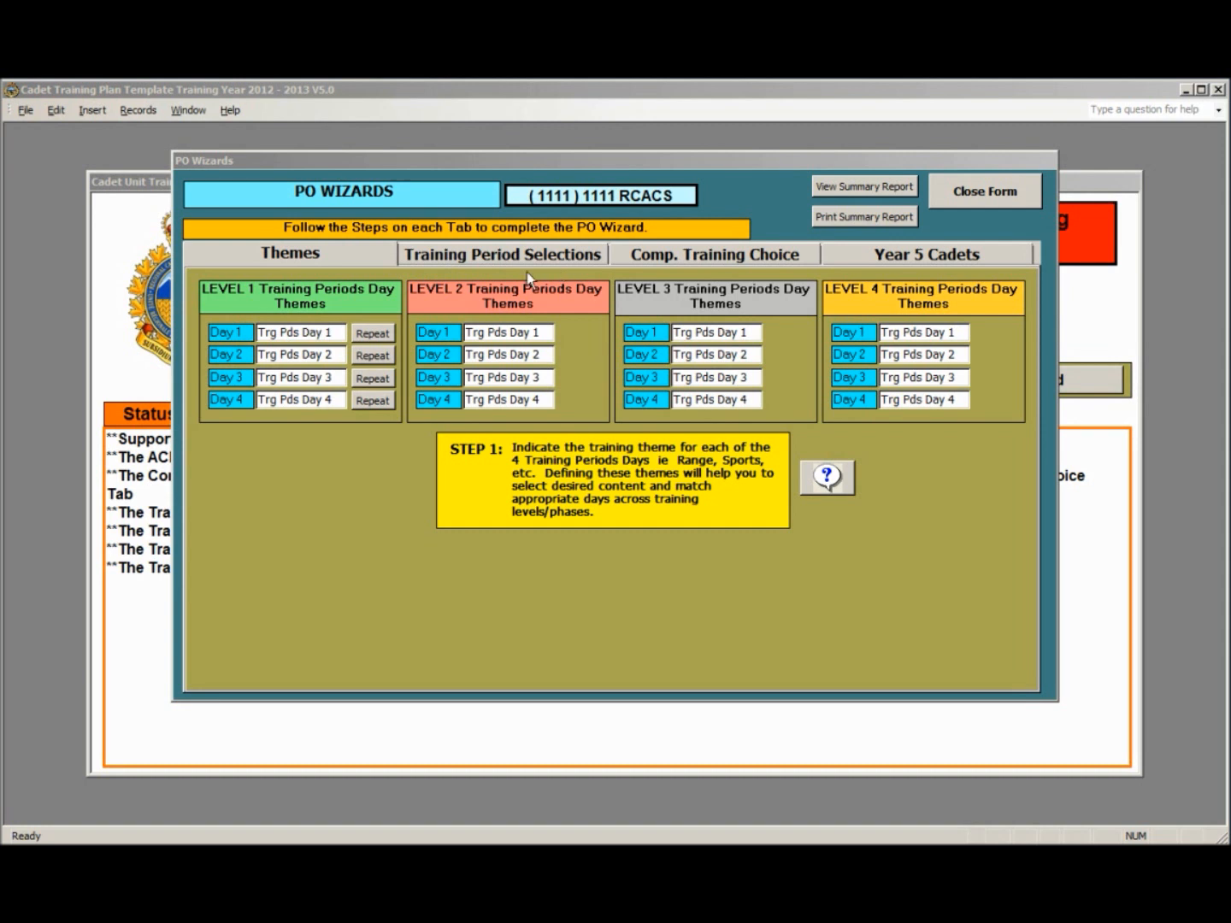
# Step: Set the Level 1 training themes to Poppy Sales for Day 1 and Remembrance Day for Day 2
pyautogui.click(261, 333)
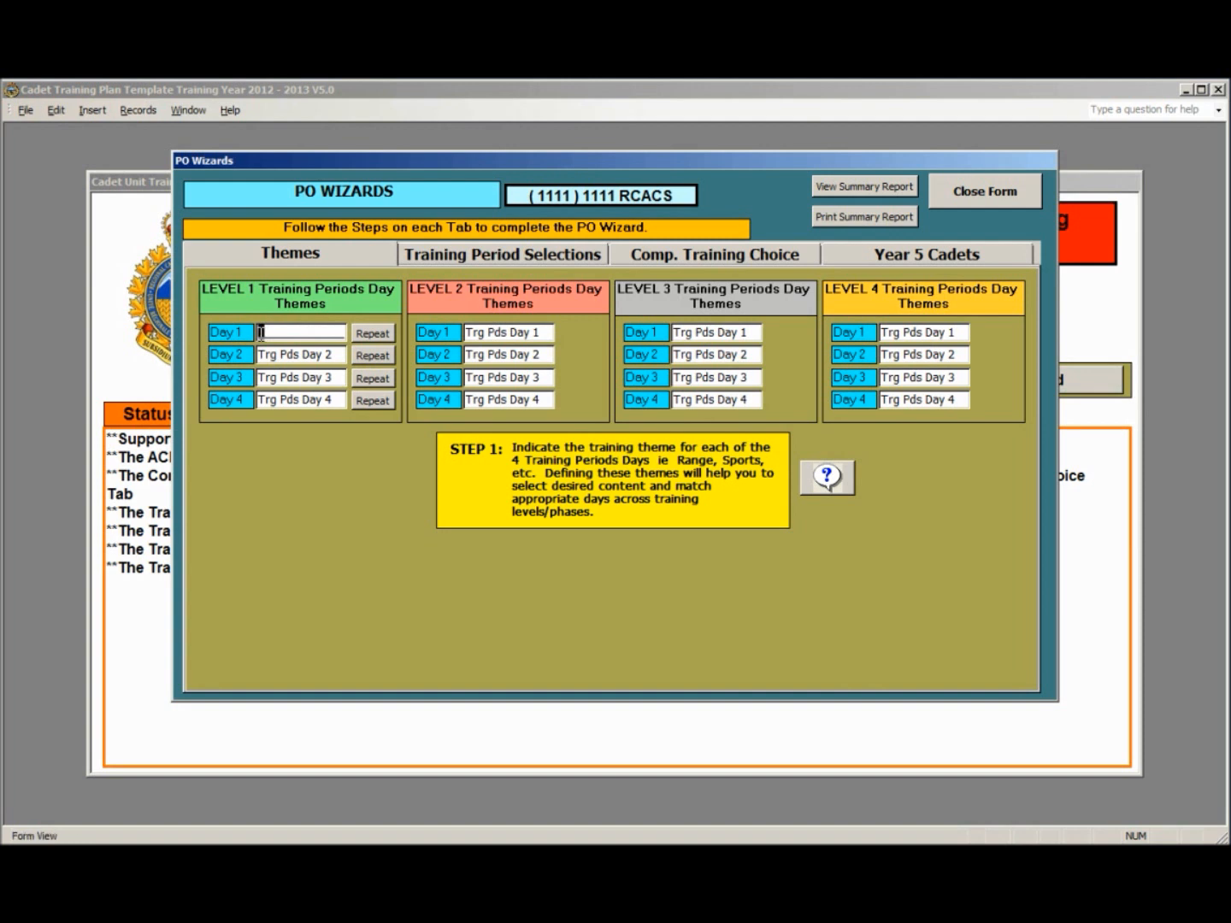
pyautogui.write('Foppy Sales')
pyautogui.press('Tab')
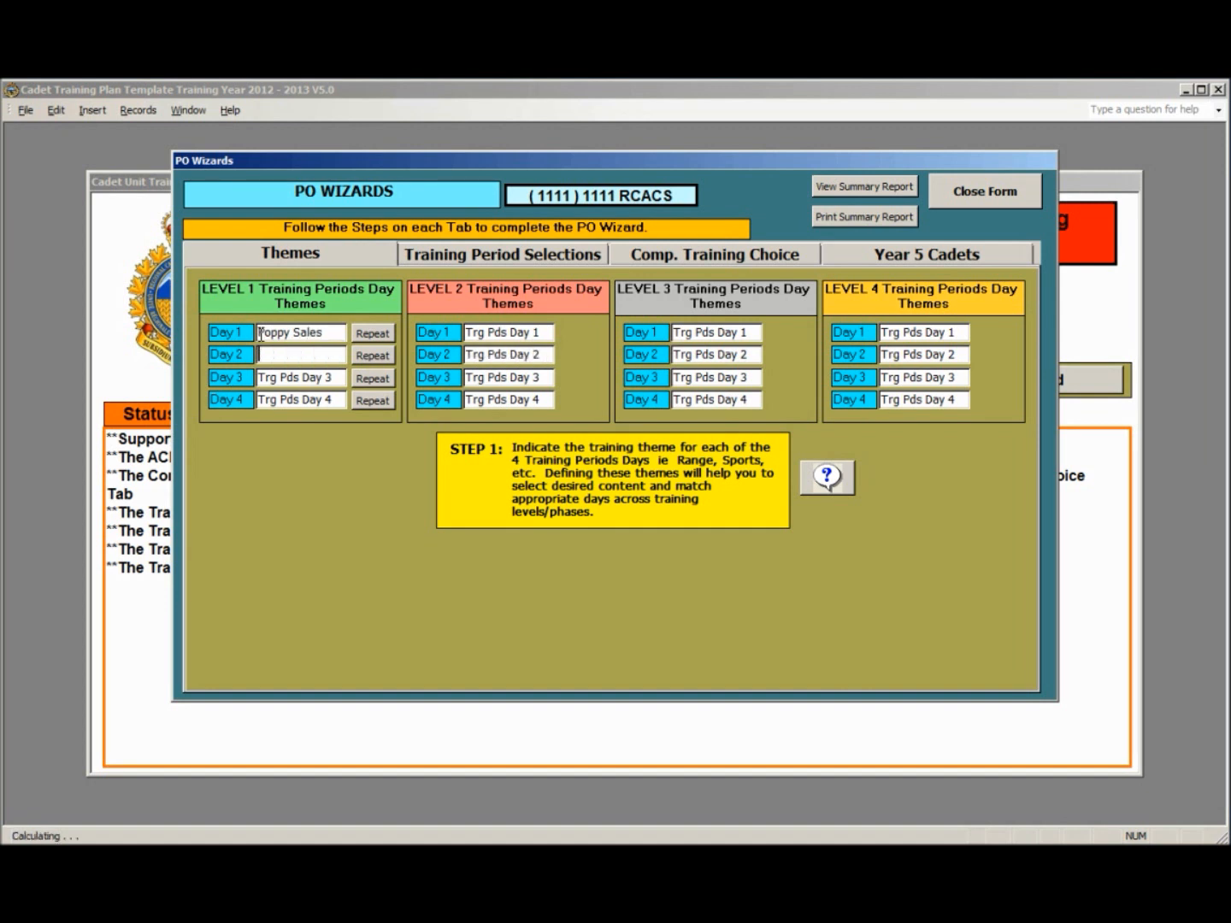
pyautogui.write('Remembra')
pyautogui.write('nce Day')
pyautogui.press('Tab')
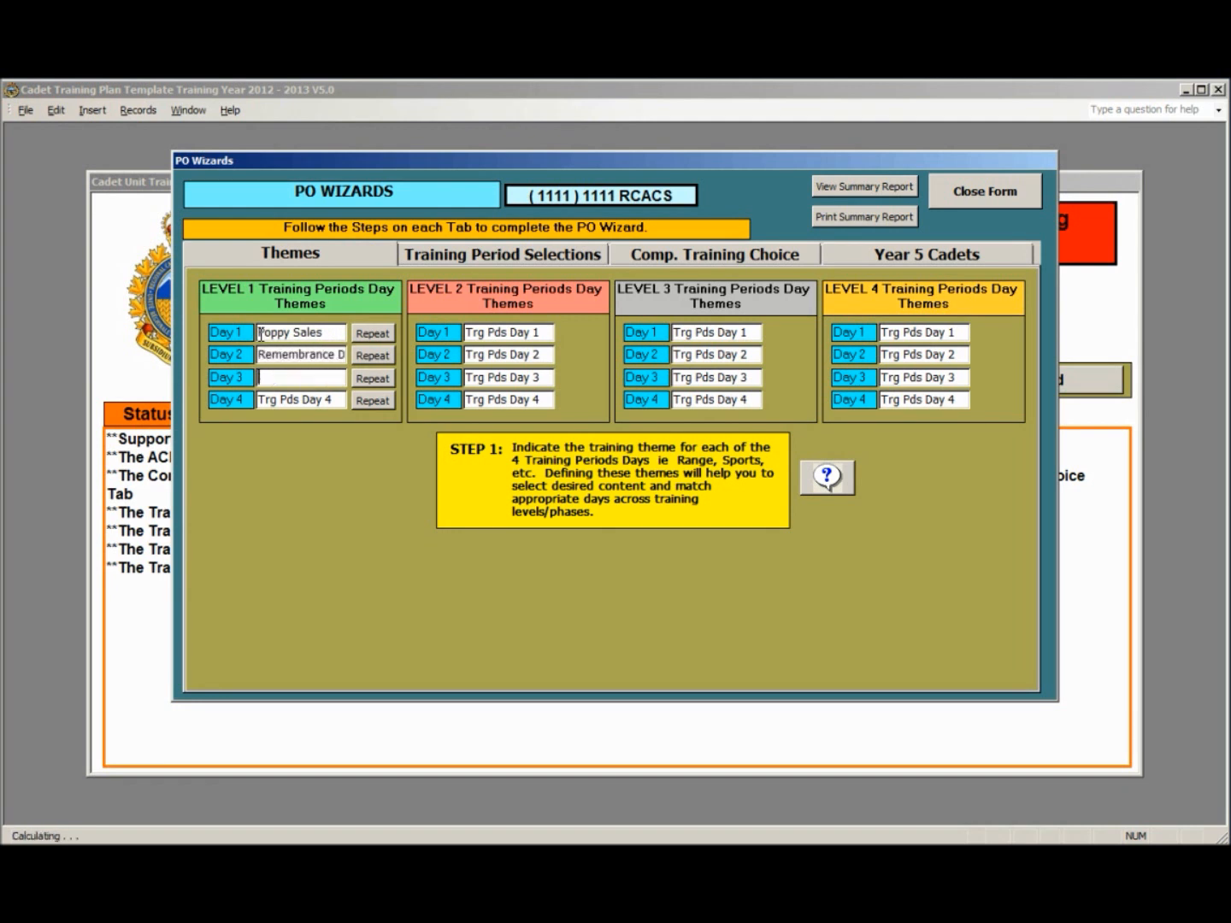
# Step: Set the Level 1 training themes to Fall Sports for Day 3 and Spring Sports for Day 4
pyautogui.write('S')
pyautogui.press('BackSpace')
pyautogui.write('Fall Sports')
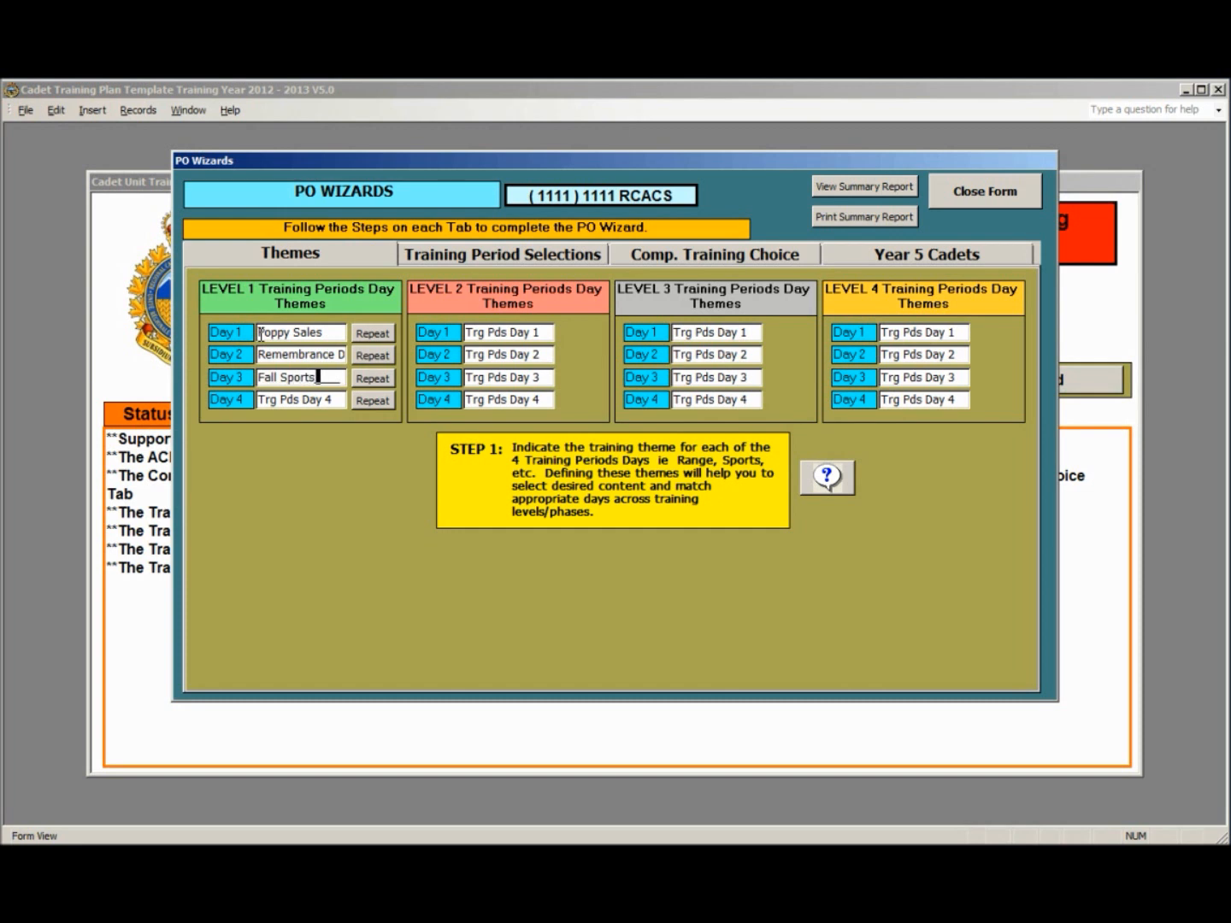
pyautogui.press('Tab')
pyautogui.press('Delete')
pyautogui.write('Spring Sports')
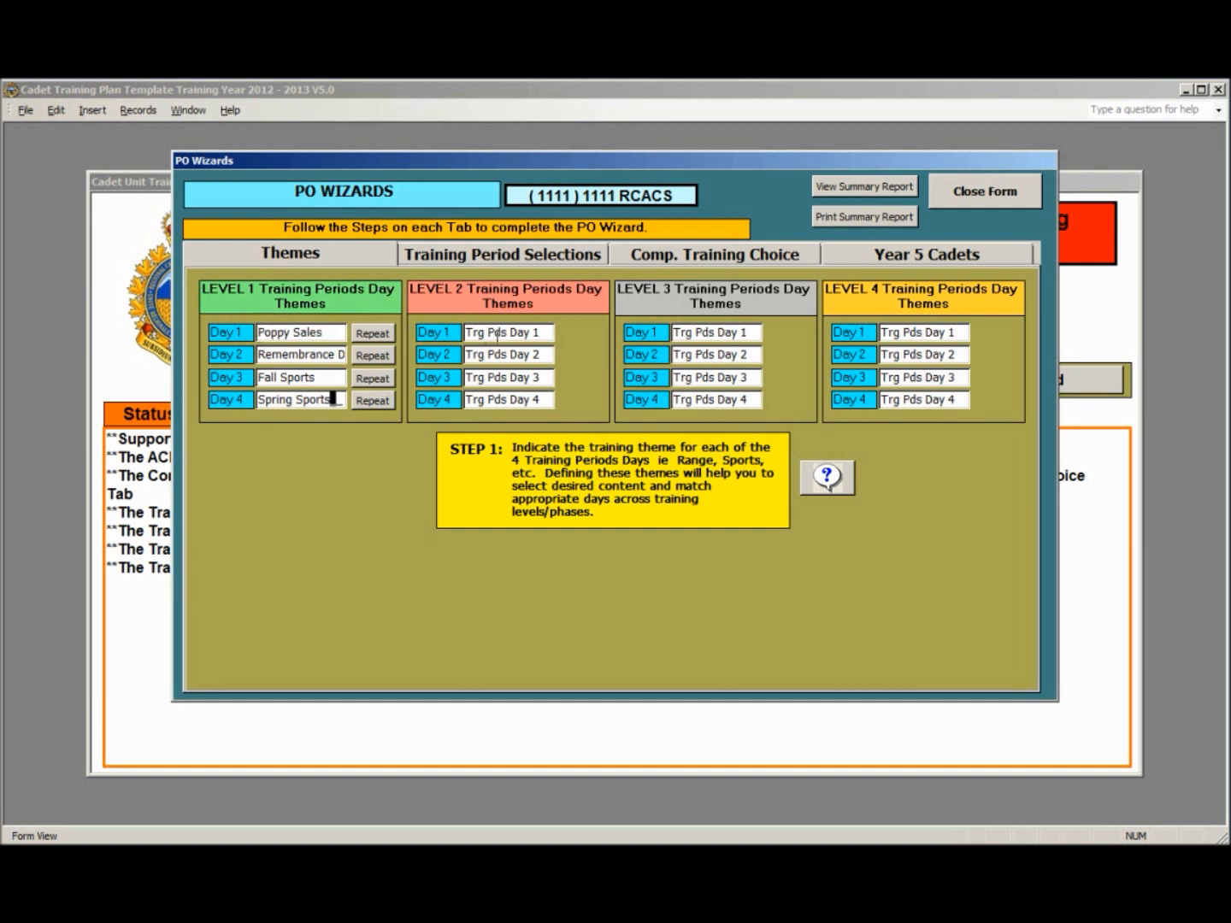
# Step: Repeat all four Level 1 day themes across Levels 2, 3 and 4
pyautogui.click(470, 333)
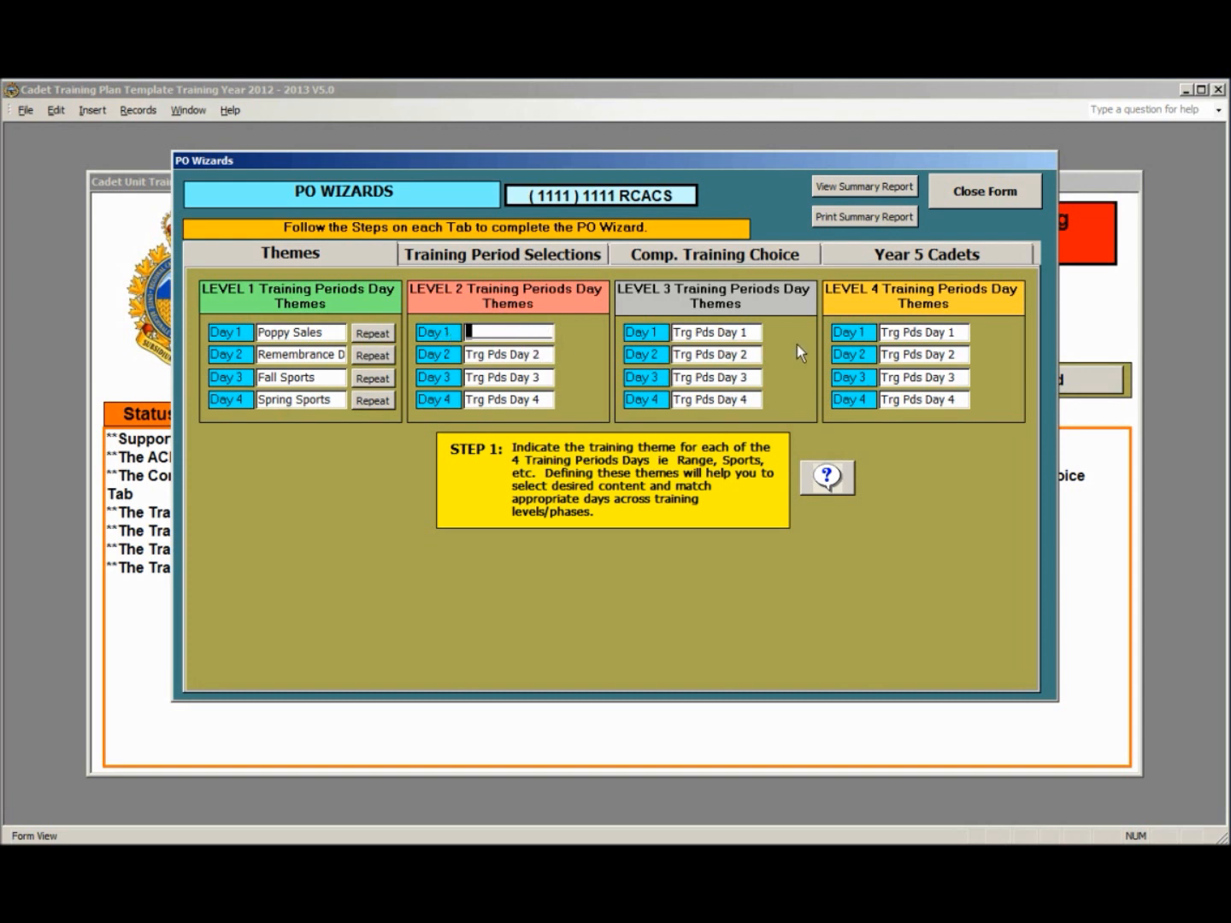
pyautogui.click(372, 334)
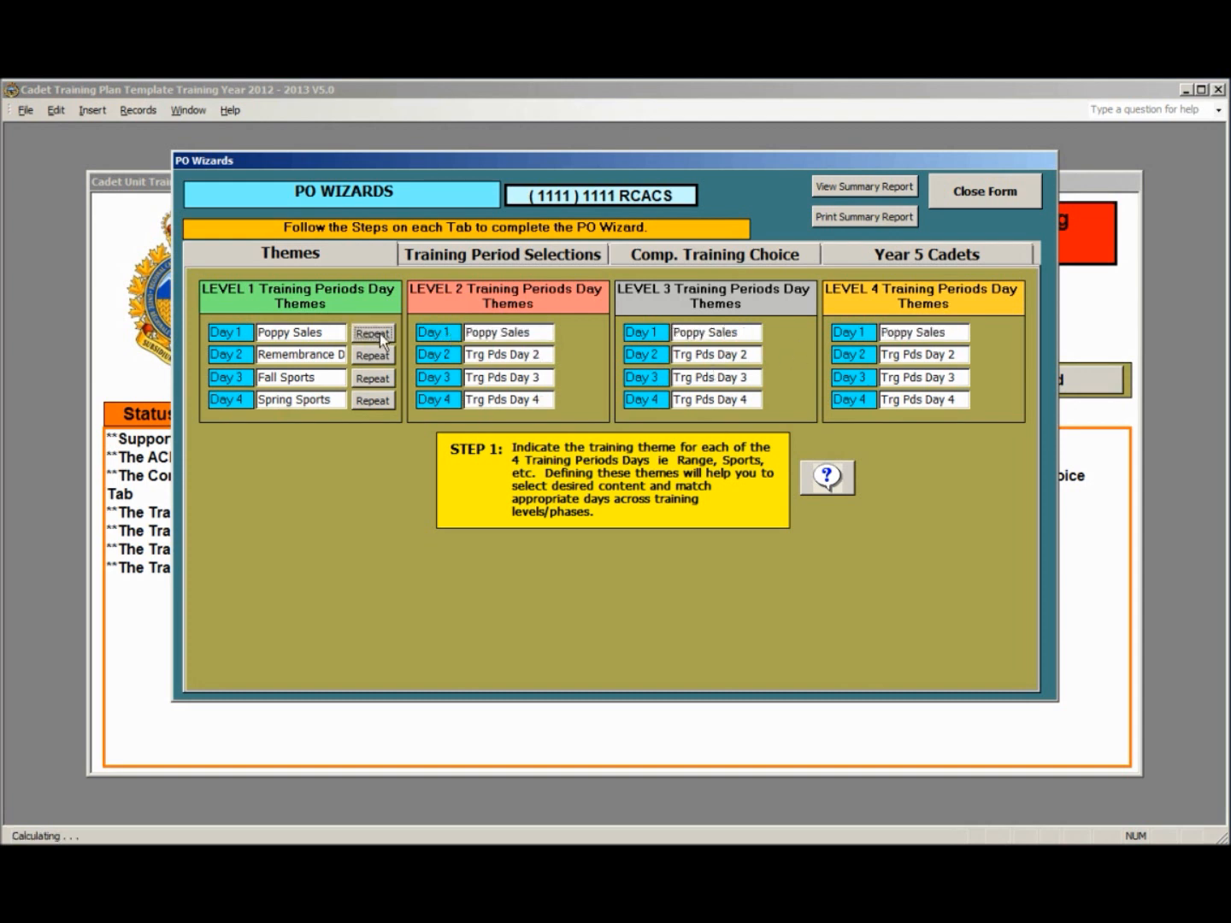
pyautogui.click(381, 354)
pyautogui.click(387, 380)
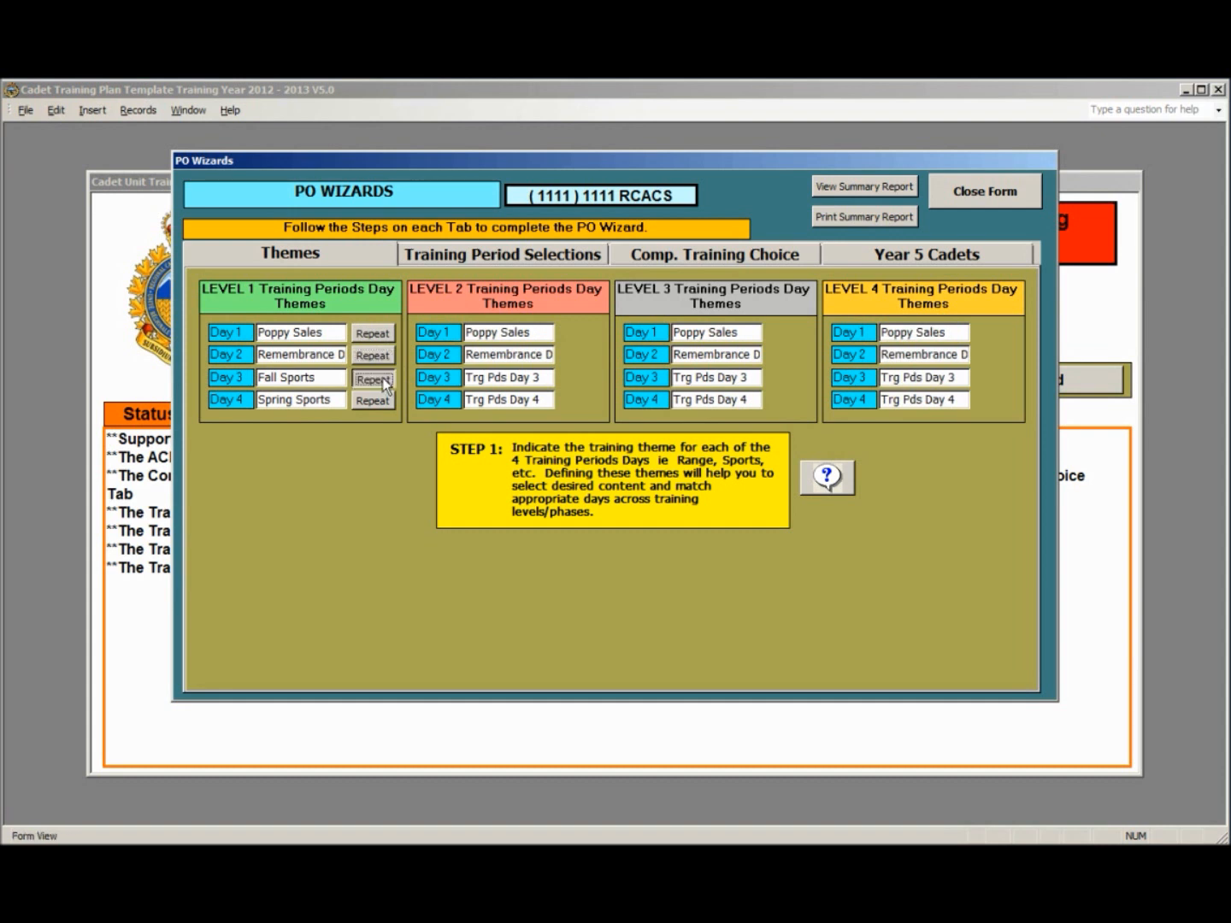
pyautogui.click(383, 398)
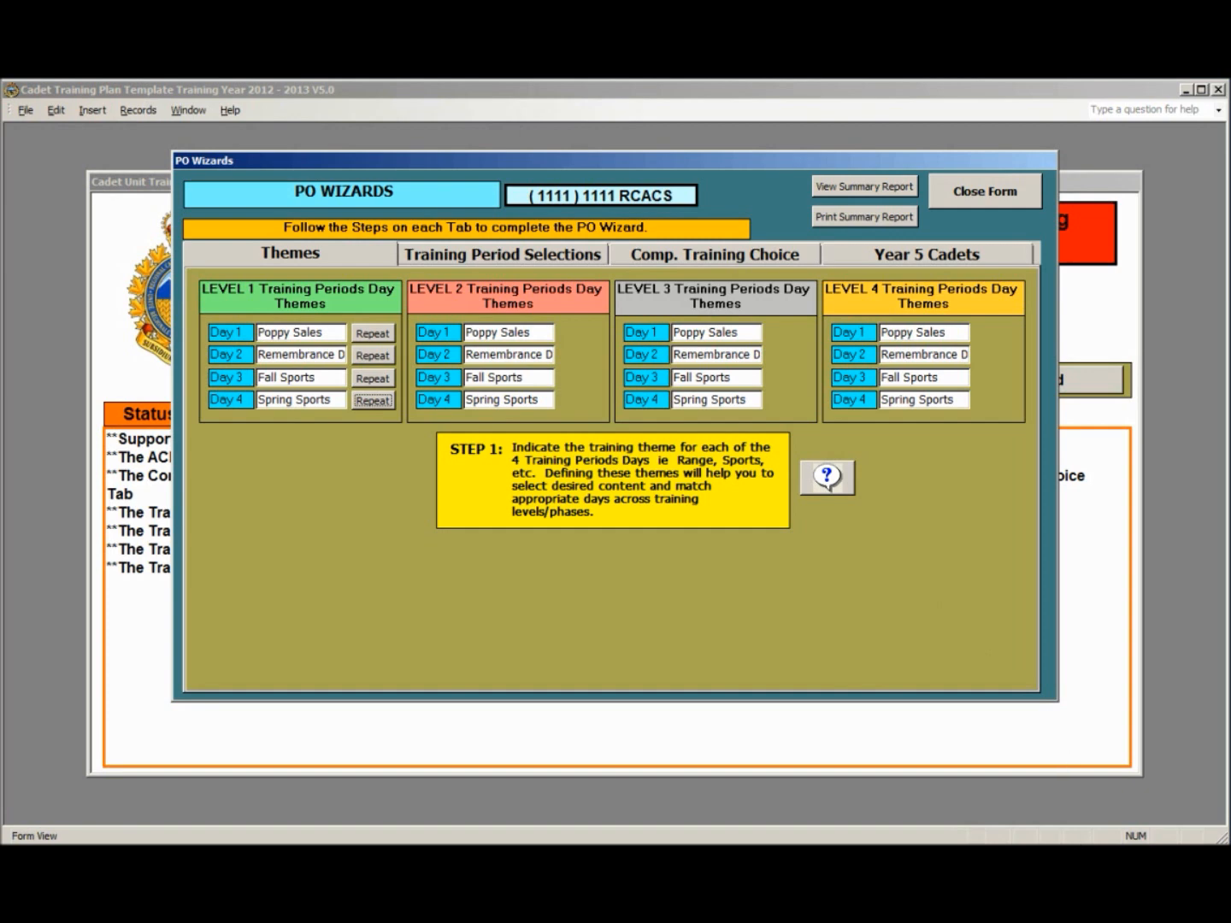
# Step: Open the EO selector for the Training Periods Days and filter it to Level One
pyautogui.click(503, 254)
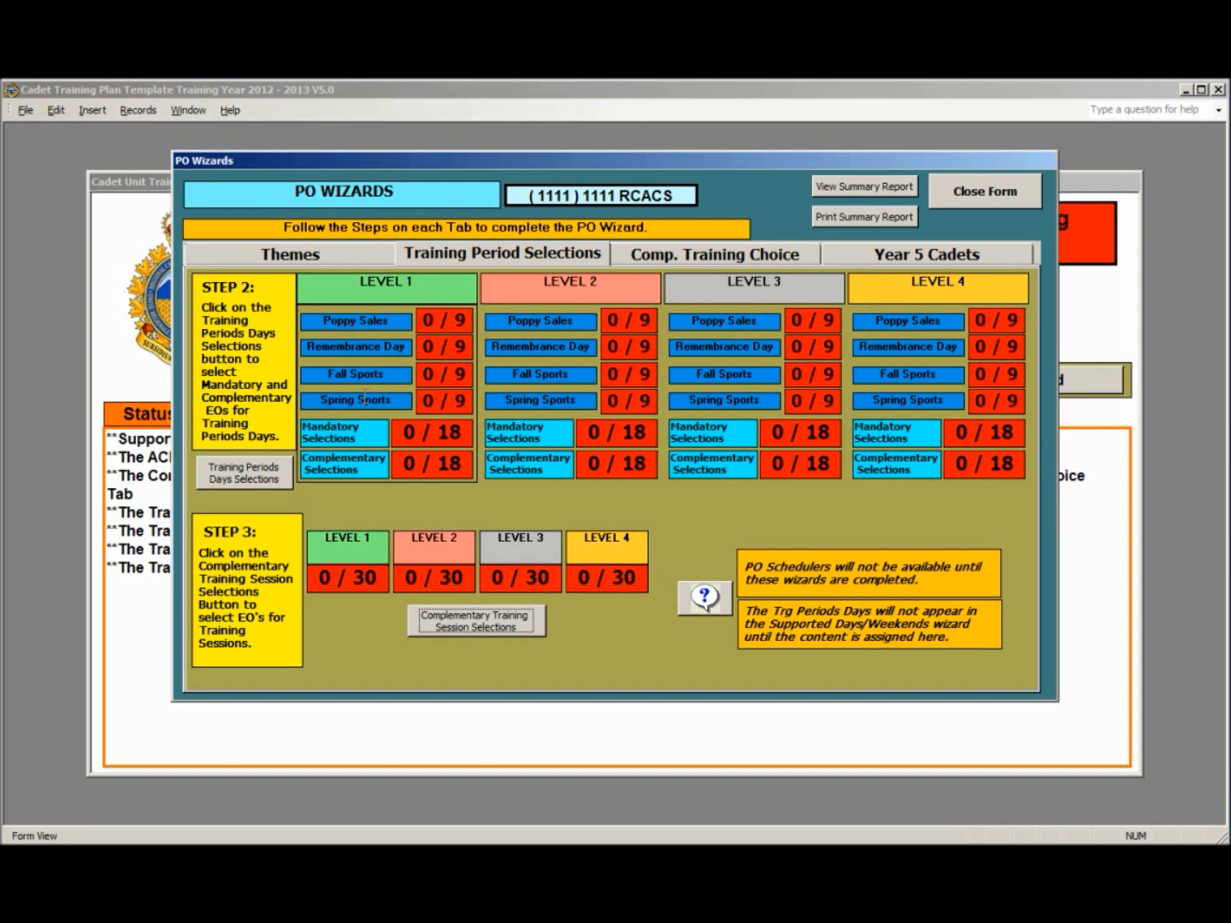
pyautogui.click(242, 481)
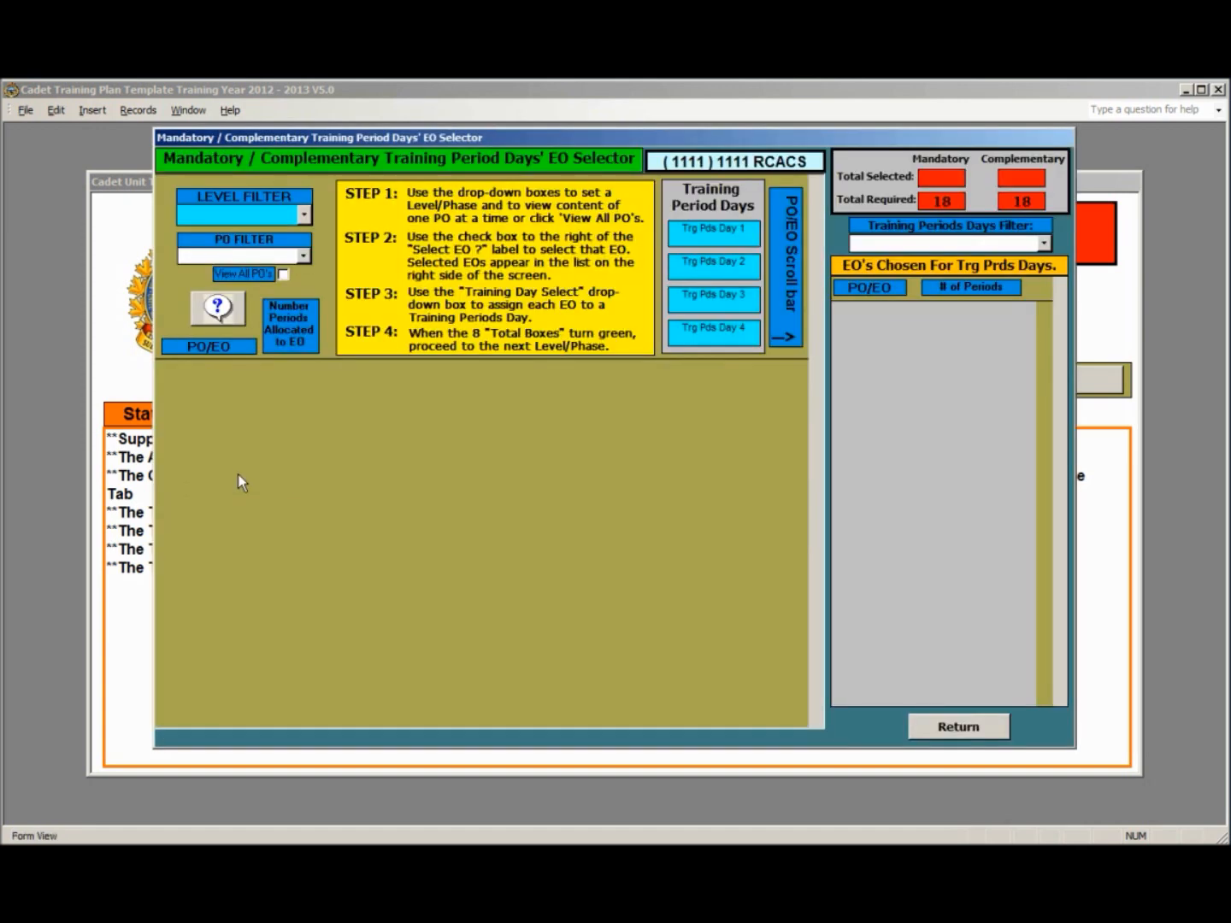
pyautogui.click(304, 214)
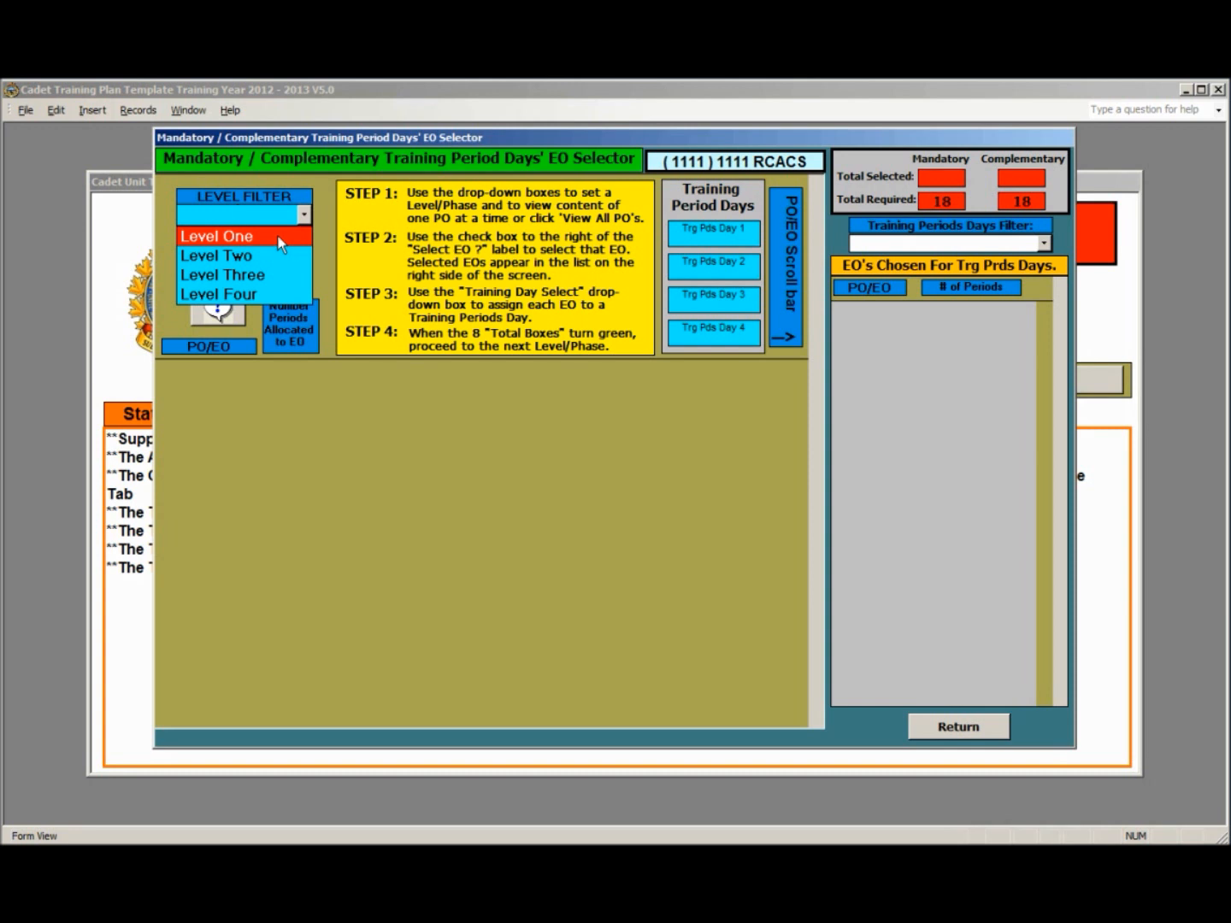
pyautogui.click(279, 238)
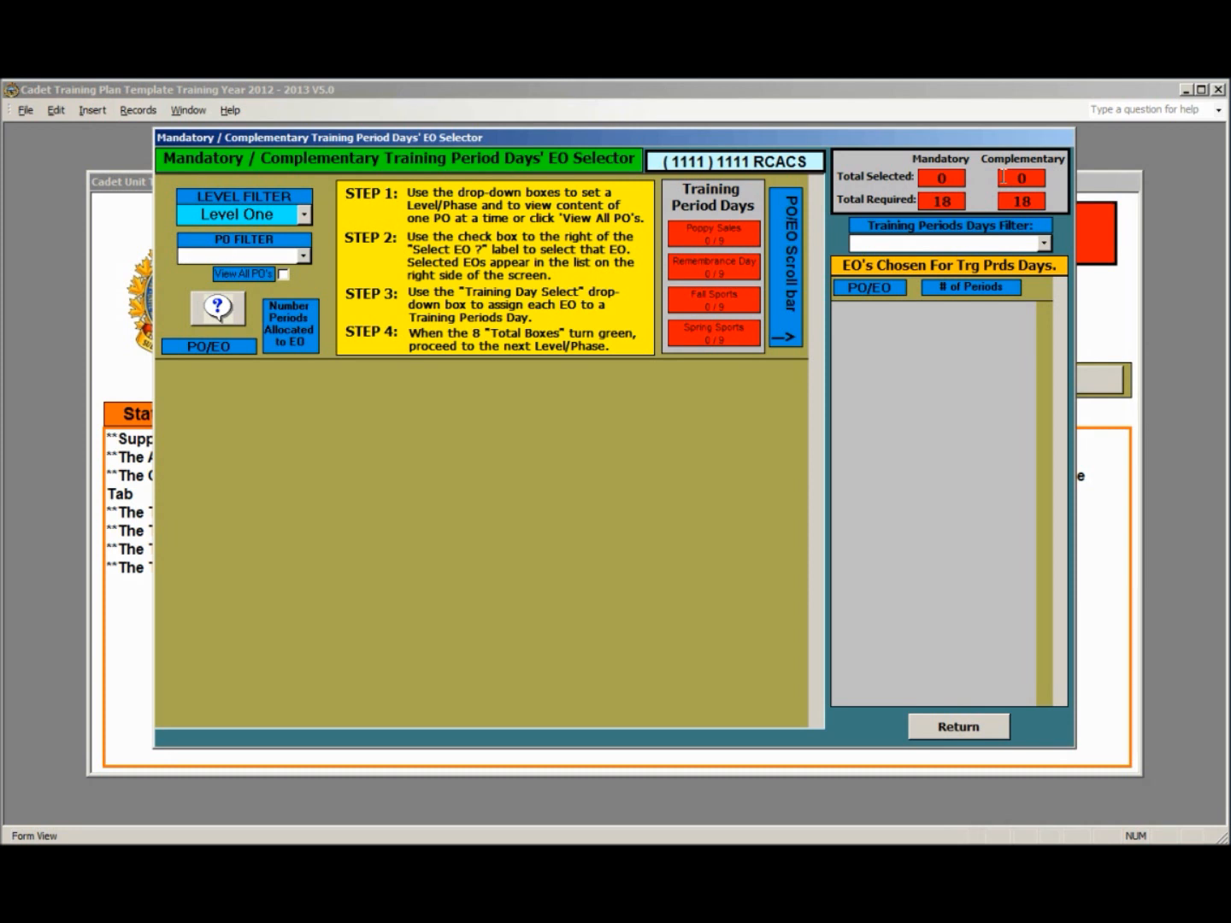
# Step: Look through the Level One PO choices and display the EOs of all POs
pyautogui.click(304, 255)
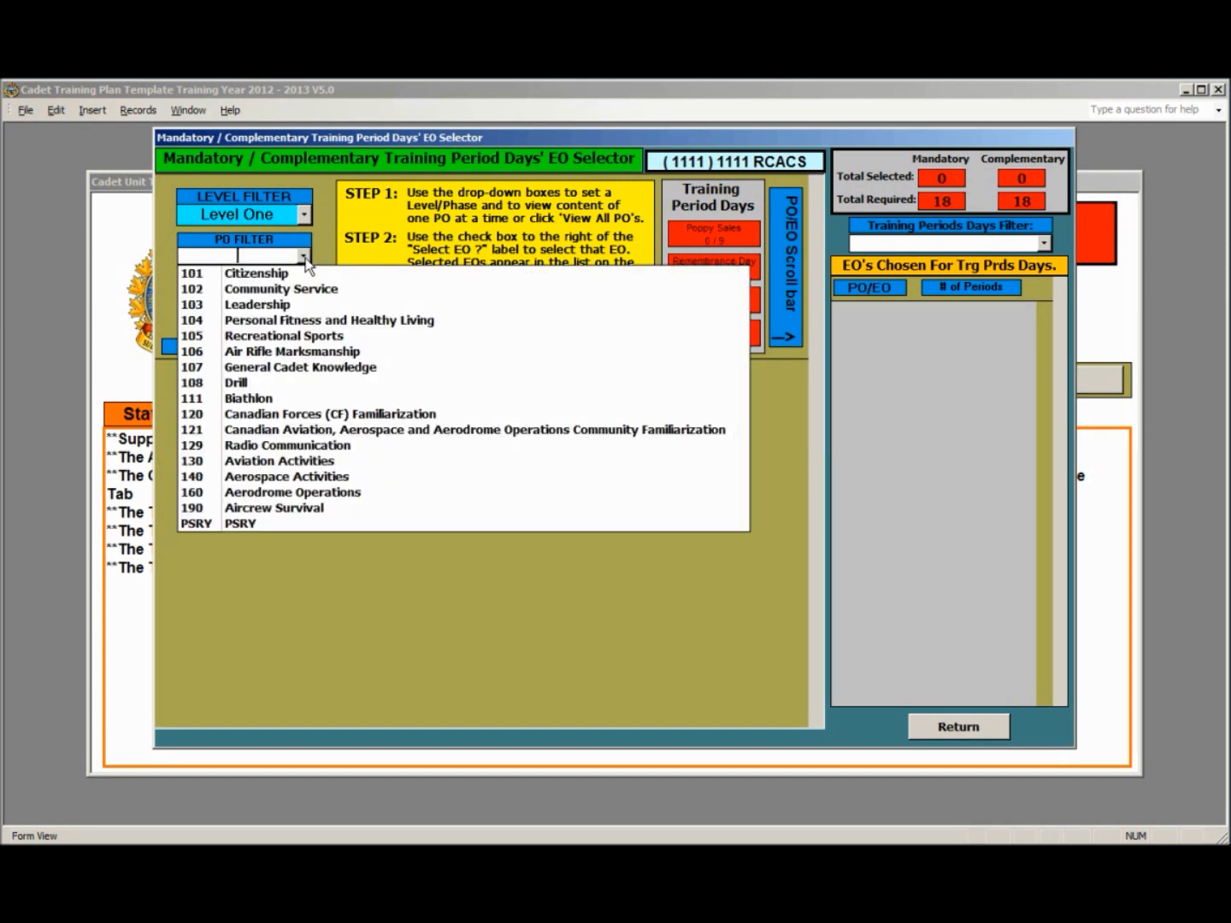
pyautogui.click(316, 253)
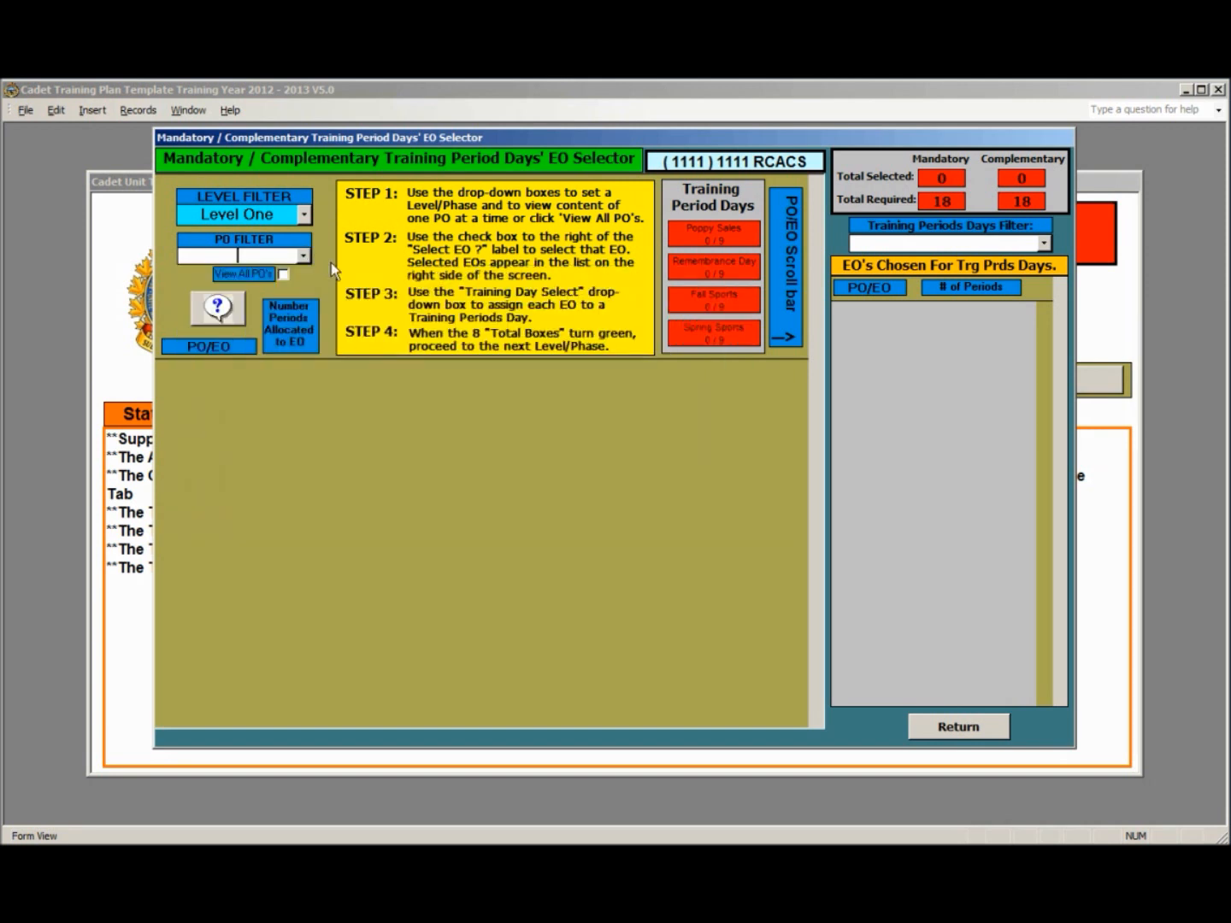
pyautogui.click(283, 275)
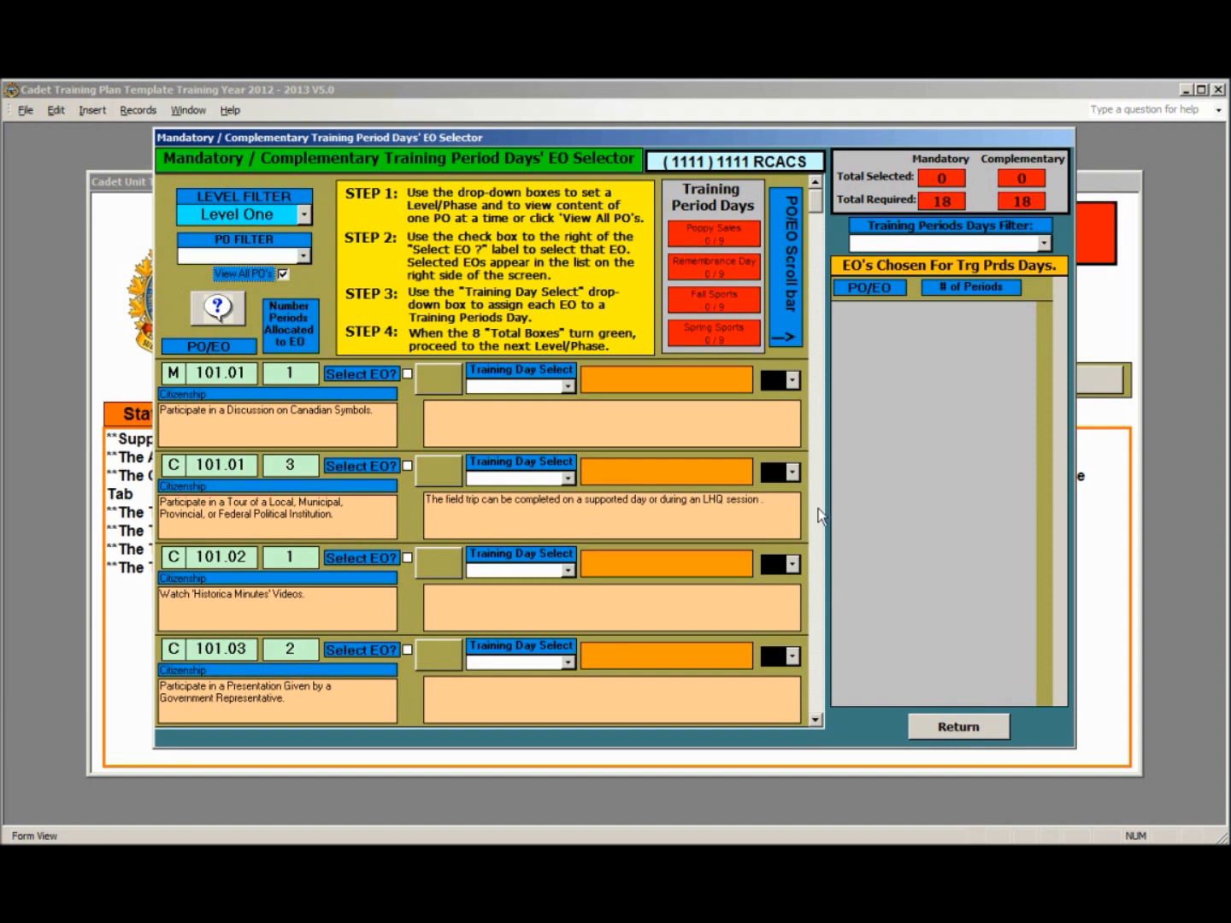
# Step: Filter to PO 102 Community Service, select mandatory EO M 102.01 and assign it to the Poppy Sales training day
pyautogui.click(303, 256)
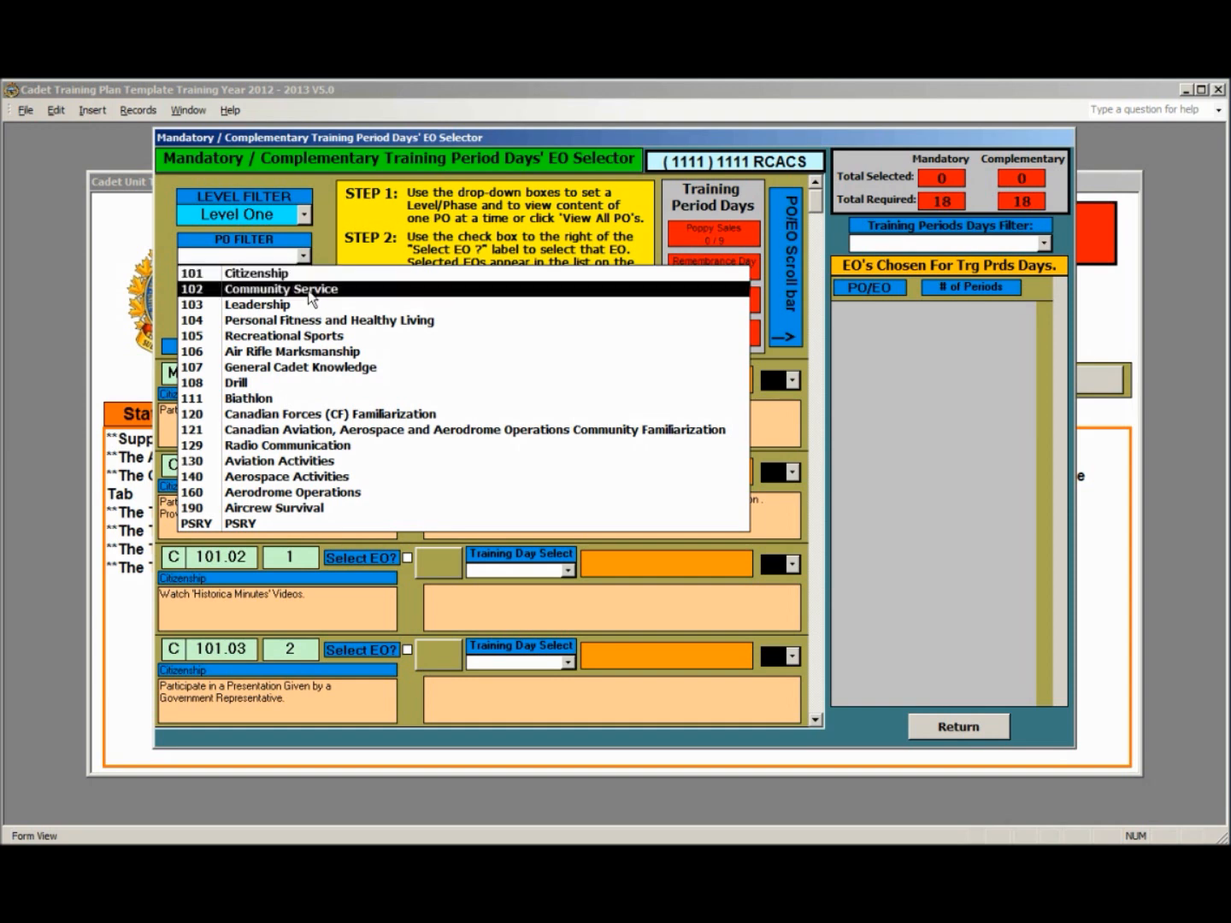
pyautogui.click(309, 290)
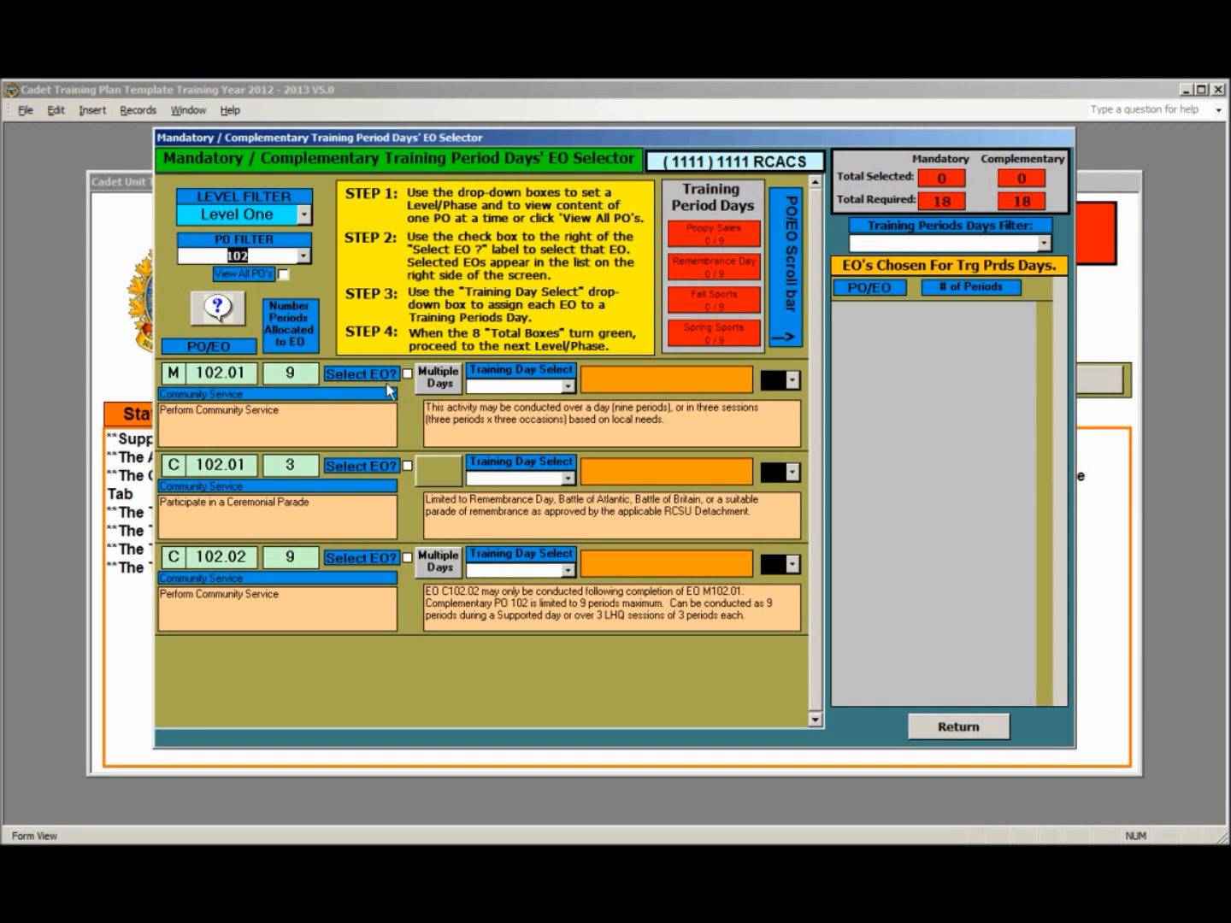
pyautogui.click(408, 374)
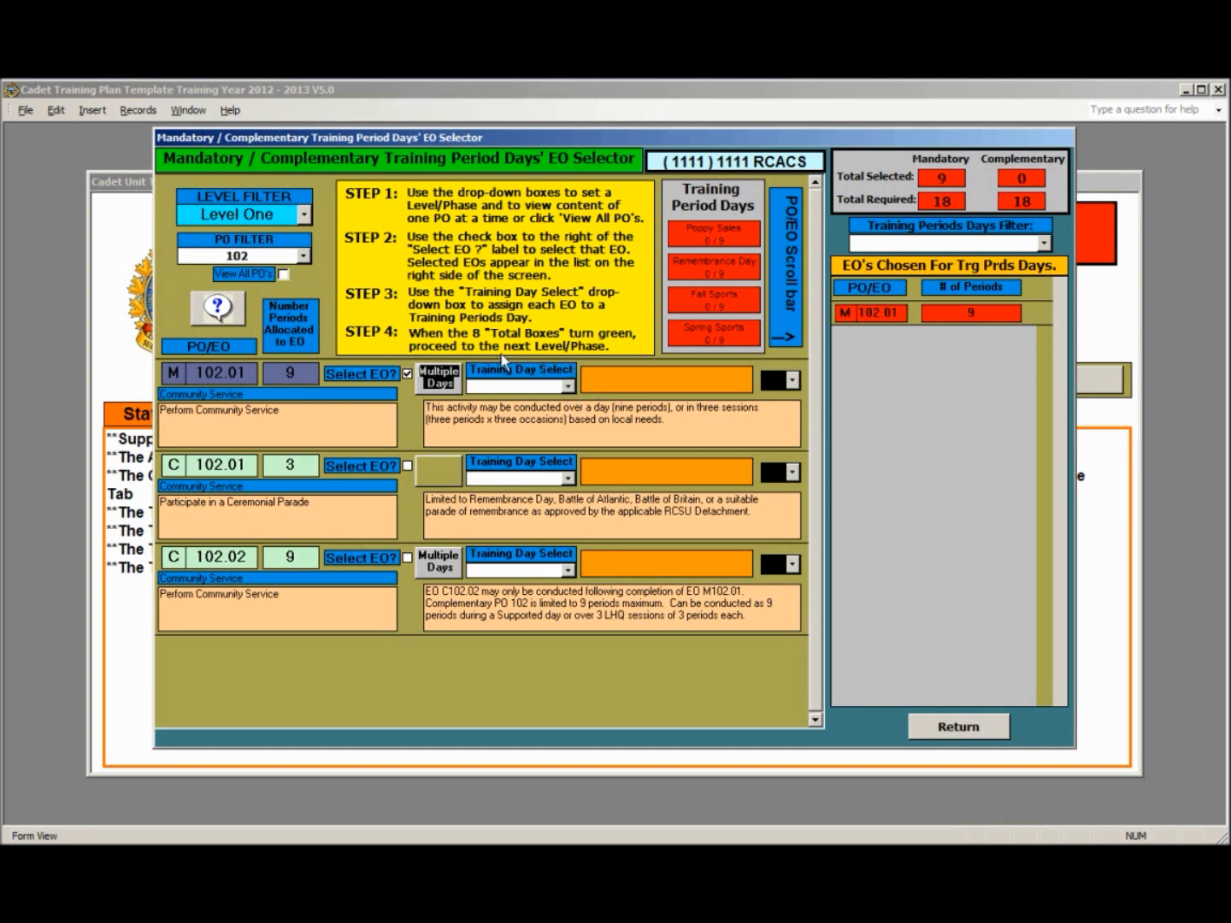
pyautogui.click(568, 387)
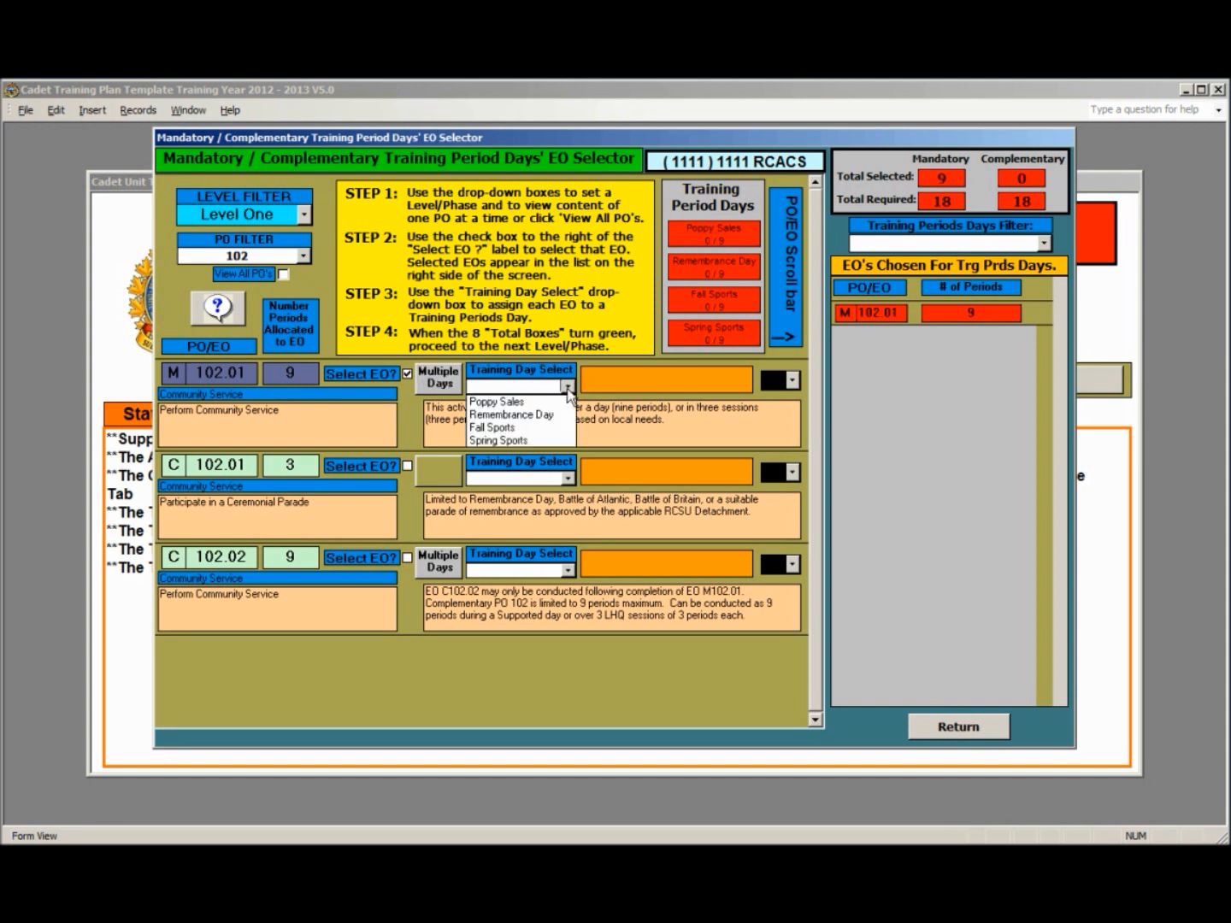
pyautogui.click(551, 402)
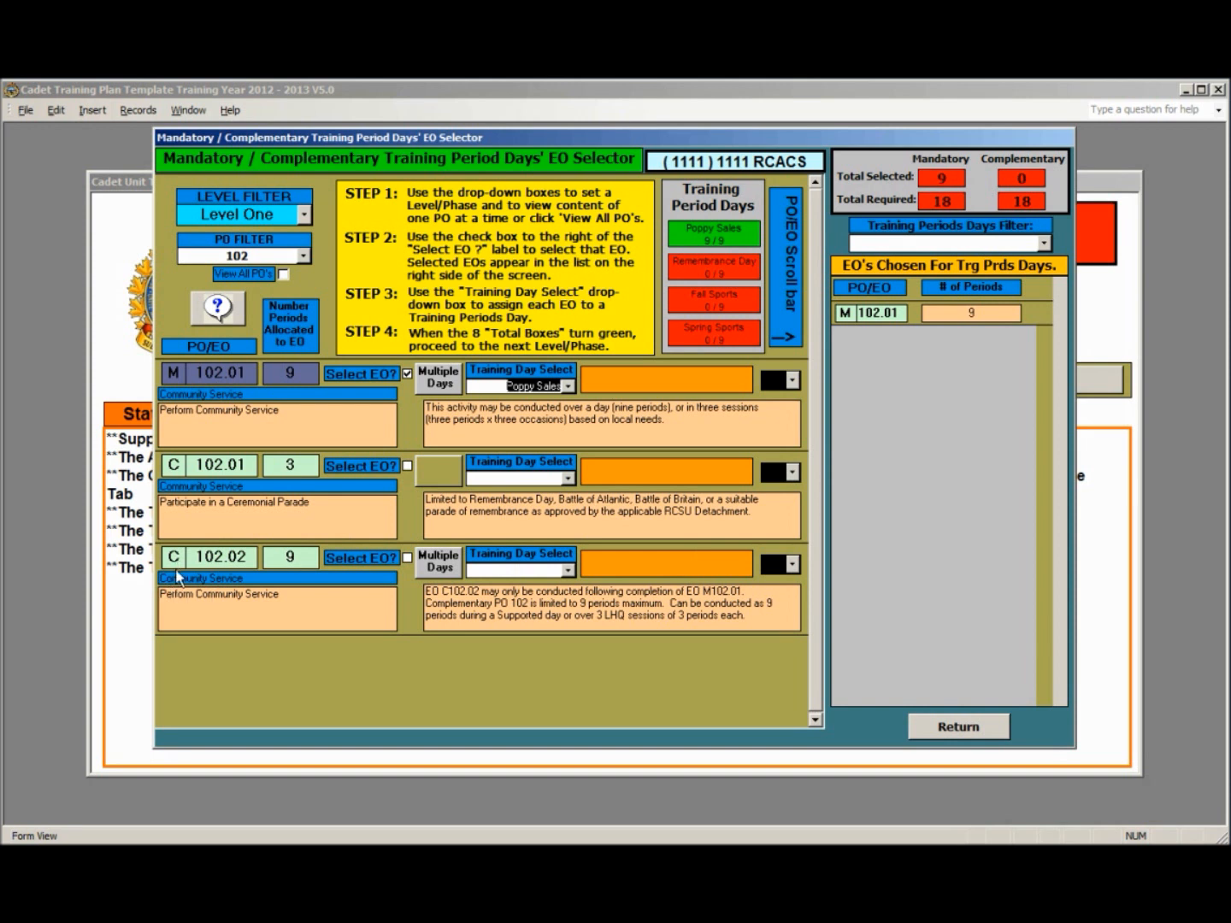
# Step: Select complementary EO C 102.02 and assign it to the Remembrance Day training day
pyautogui.click(408, 560)
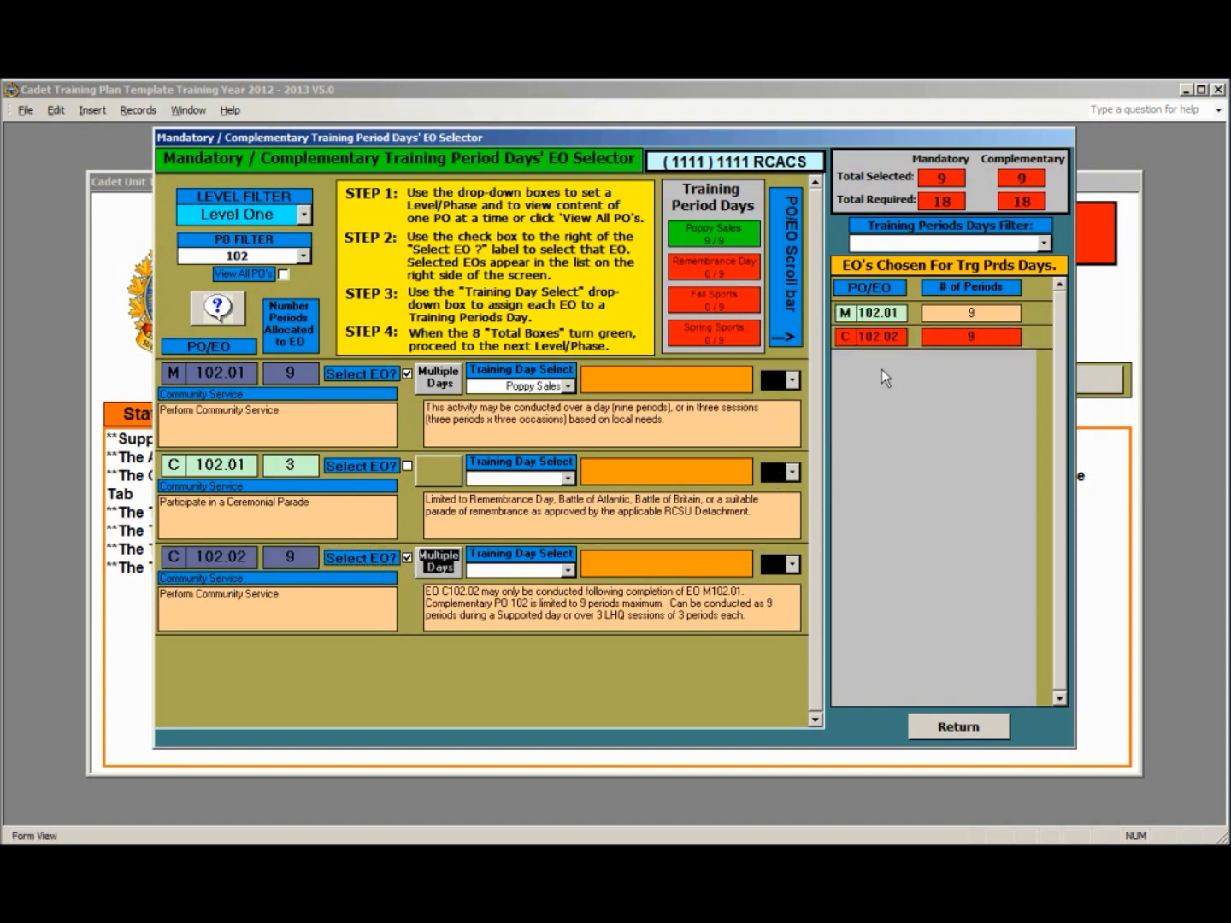
pyautogui.click(567, 571)
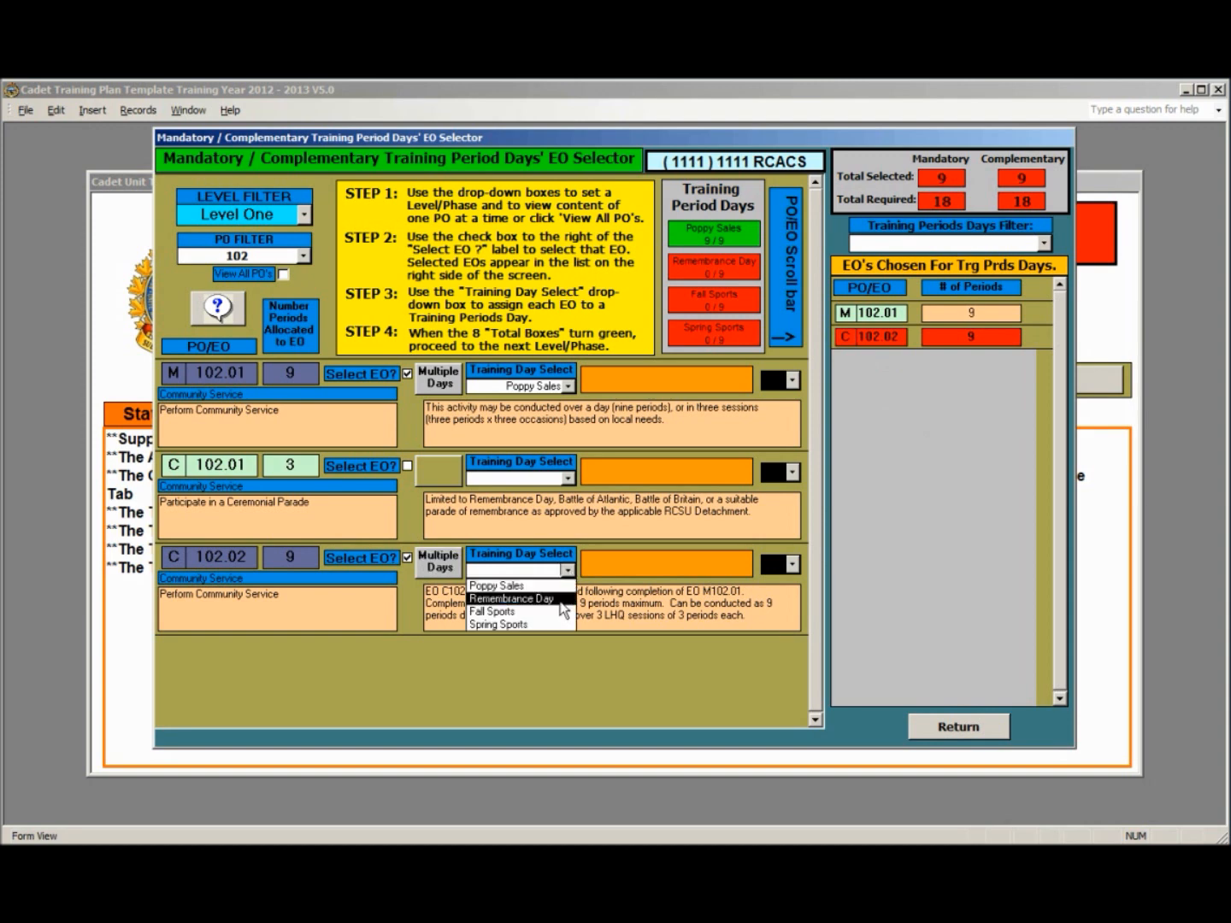
pyautogui.click(562, 600)
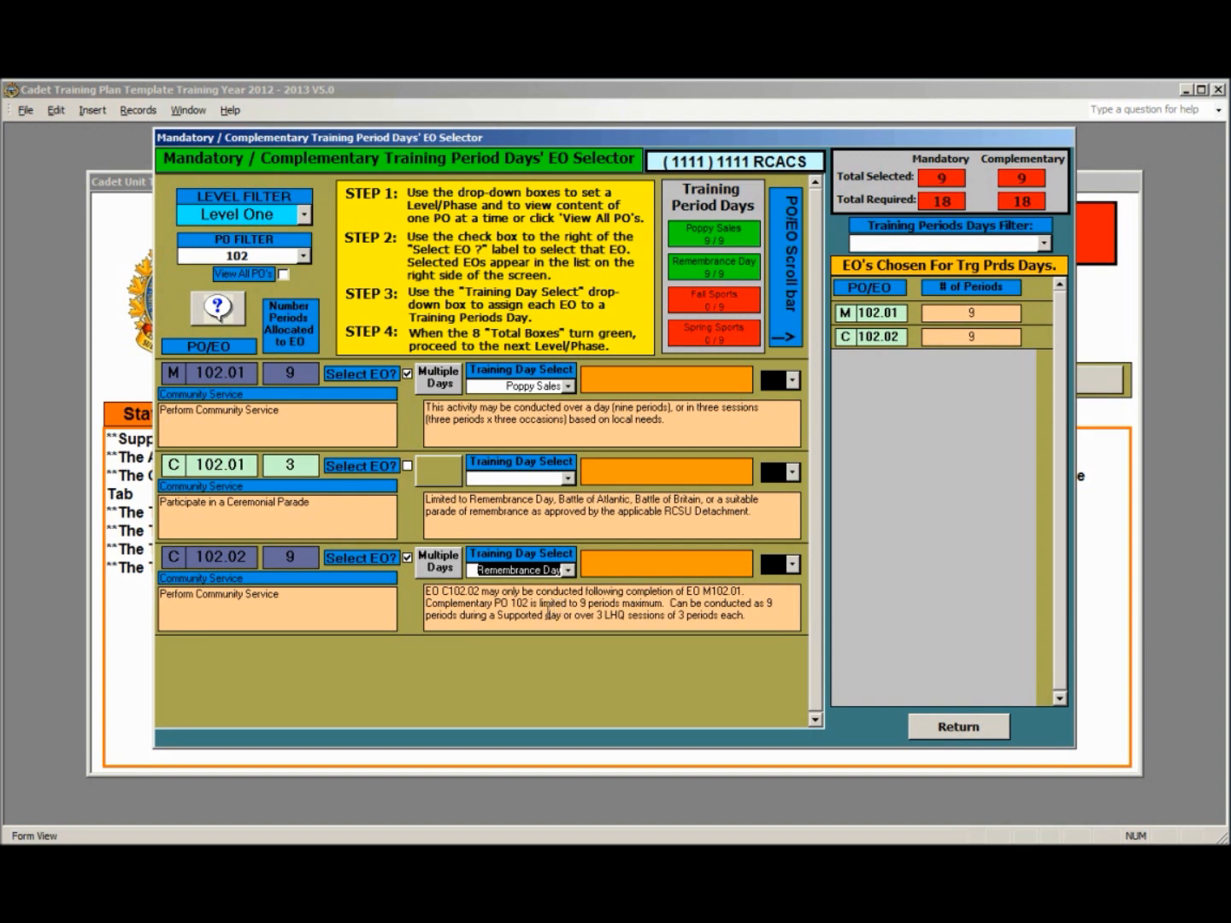
# Step: Filter to PO 105 Recreational Sports, select mandatory EO M 105.01 and assign it to the Fall Sports training day
pyautogui.click(303, 255)
pyautogui.click(303, 335)
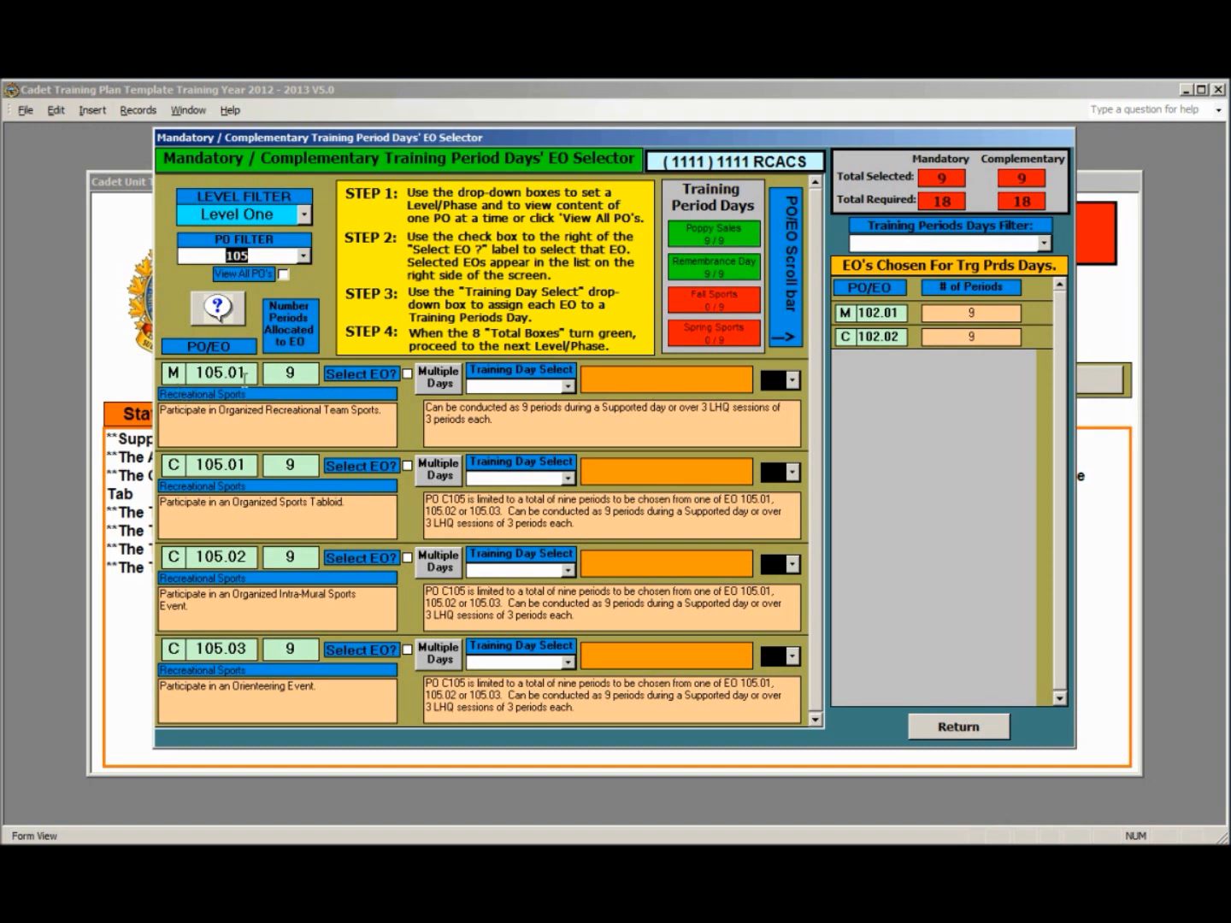
pyautogui.click(408, 374)
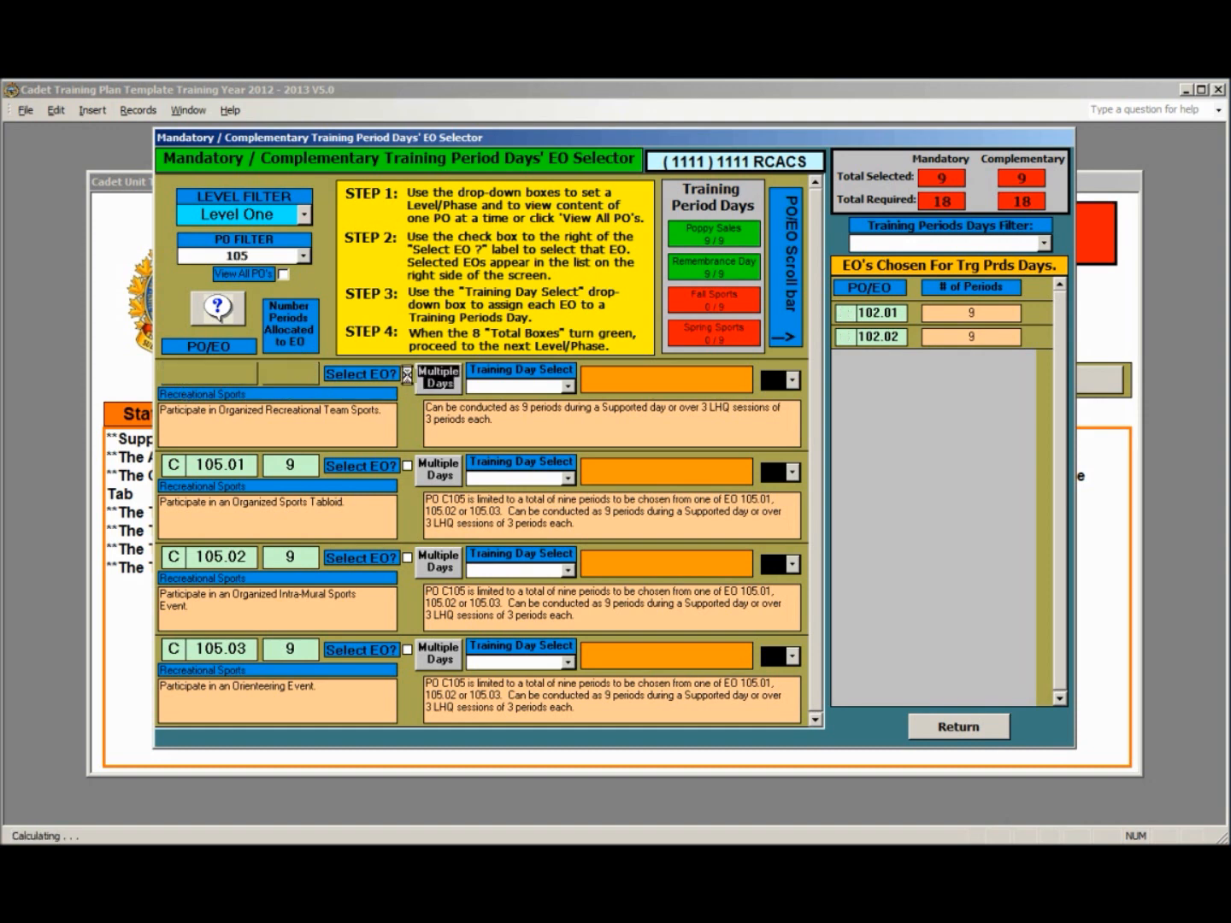
pyautogui.click(567, 388)
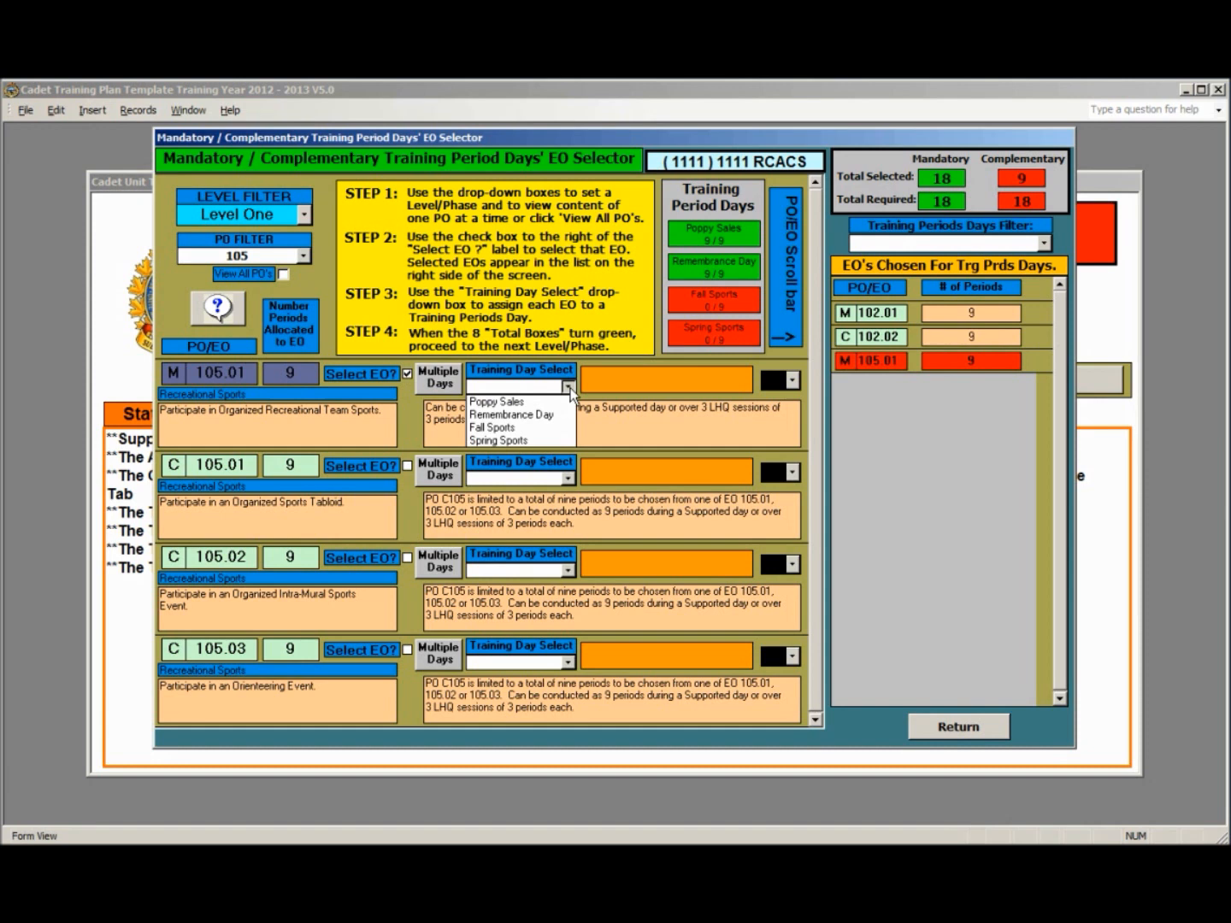
pyautogui.click(542, 427)
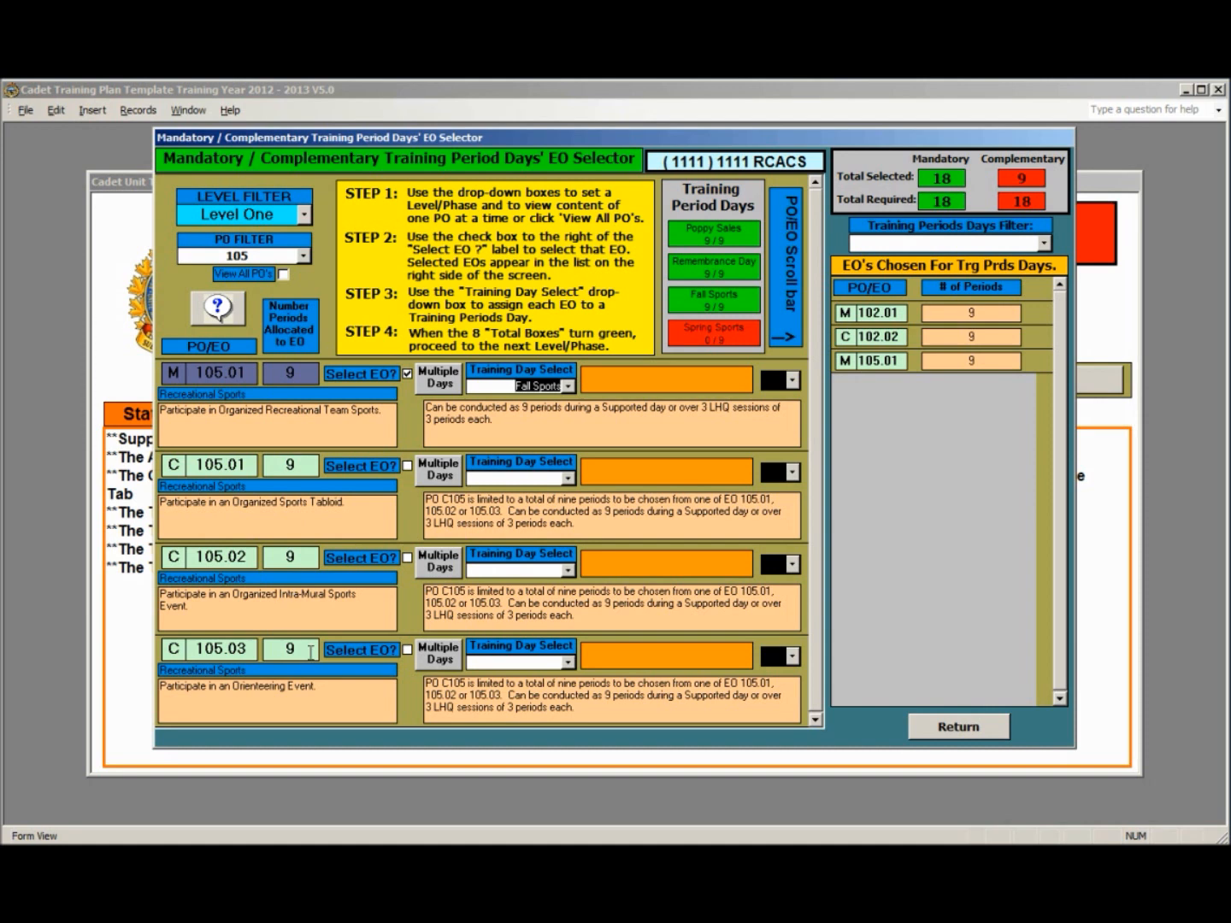
# Step: Select complementary EO C 105.01 and assign it to the Spring Sports training day
pyautogui.click(407, 466)
pyautogui.click(566, 478)
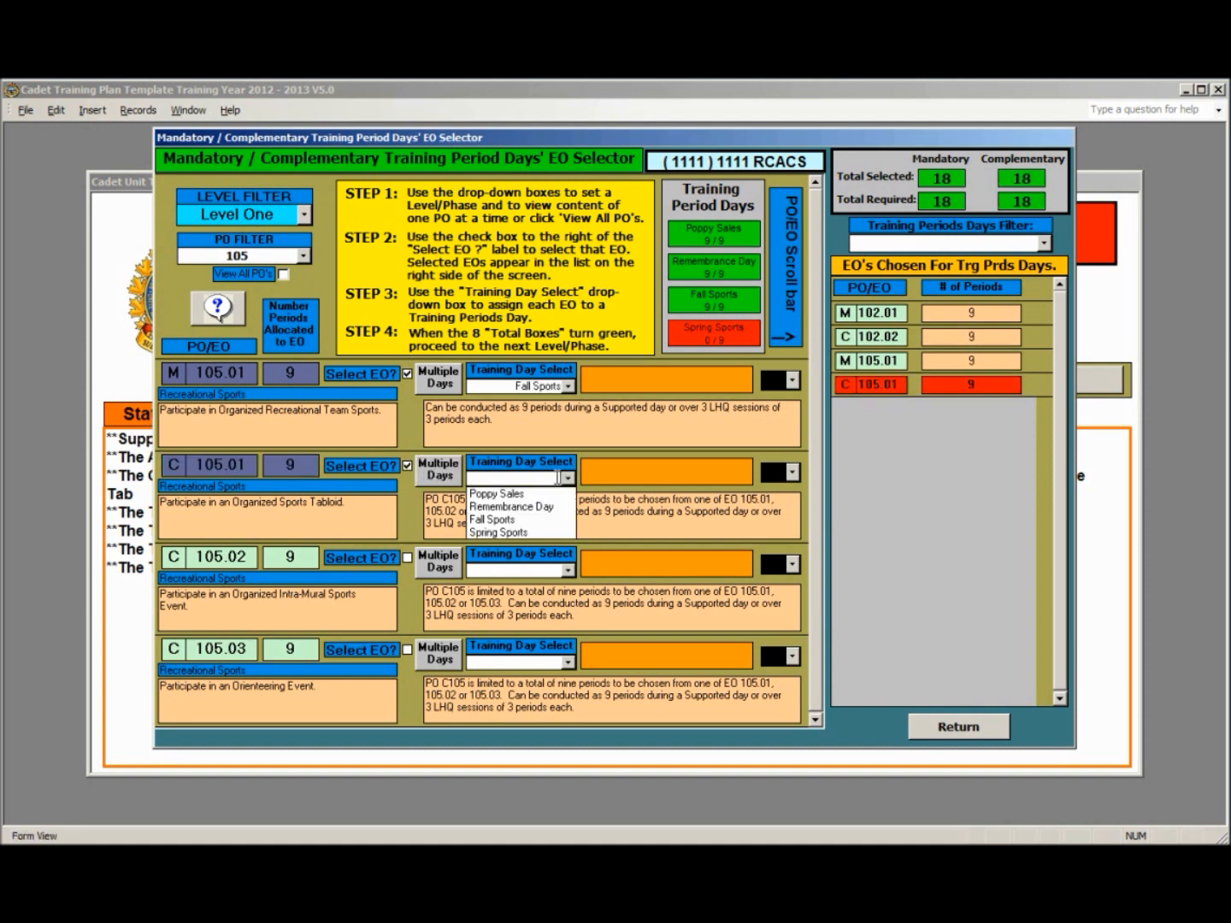
pyautogui.click(547, 532)
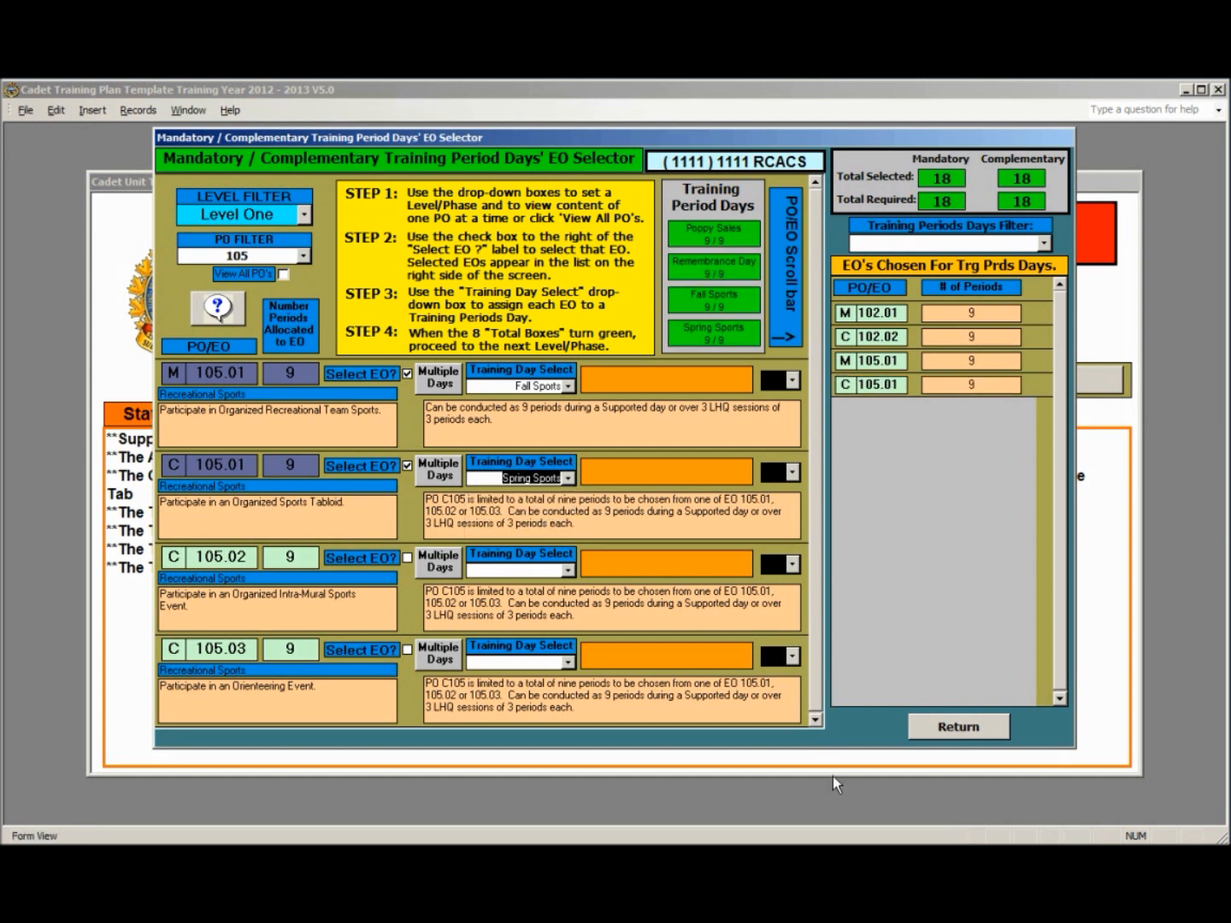
pyautogui.click(958, 727)
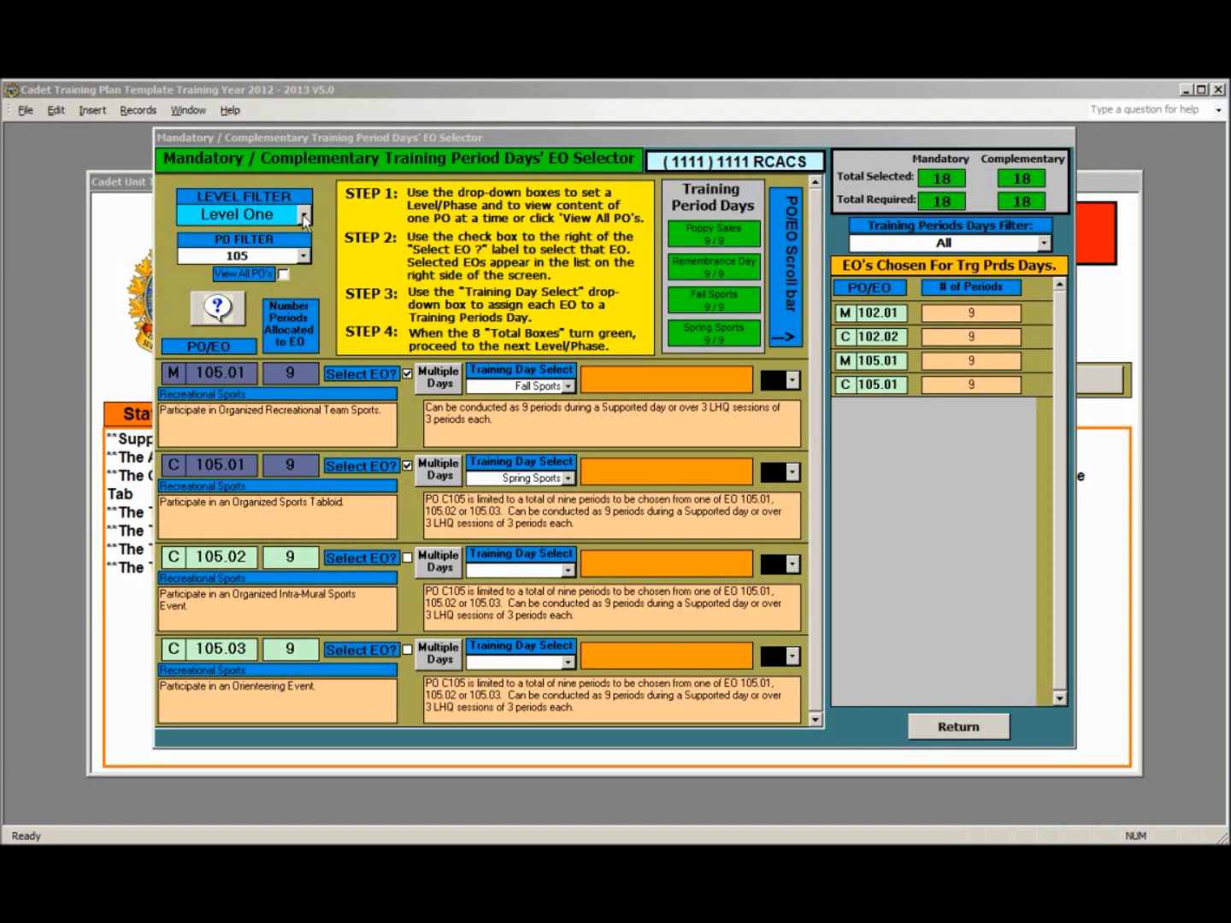
# Step: Switch the EO selector to Level Two and filter it to PO 202 Community Service
pyautogui.click(304, 216)
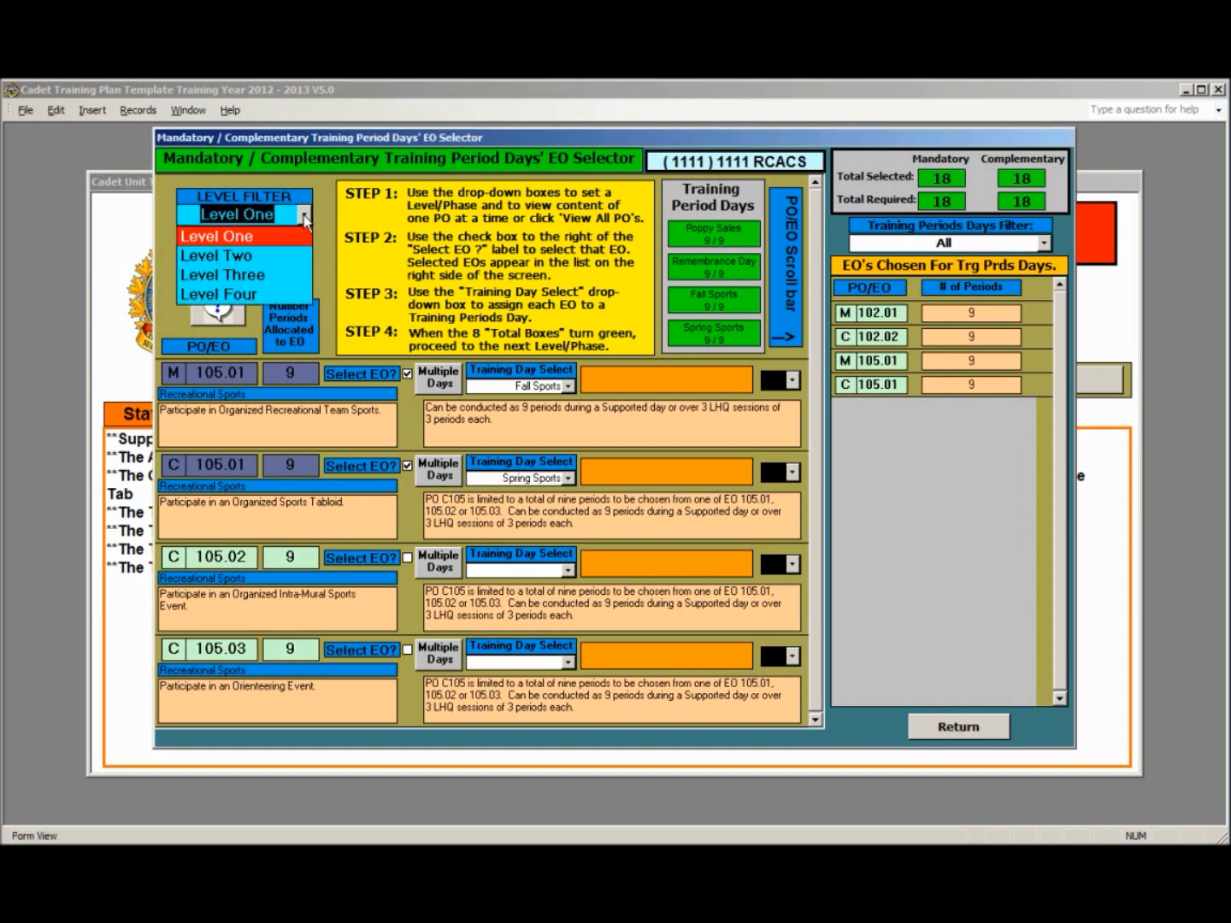
pyautogui.click(254, 256)
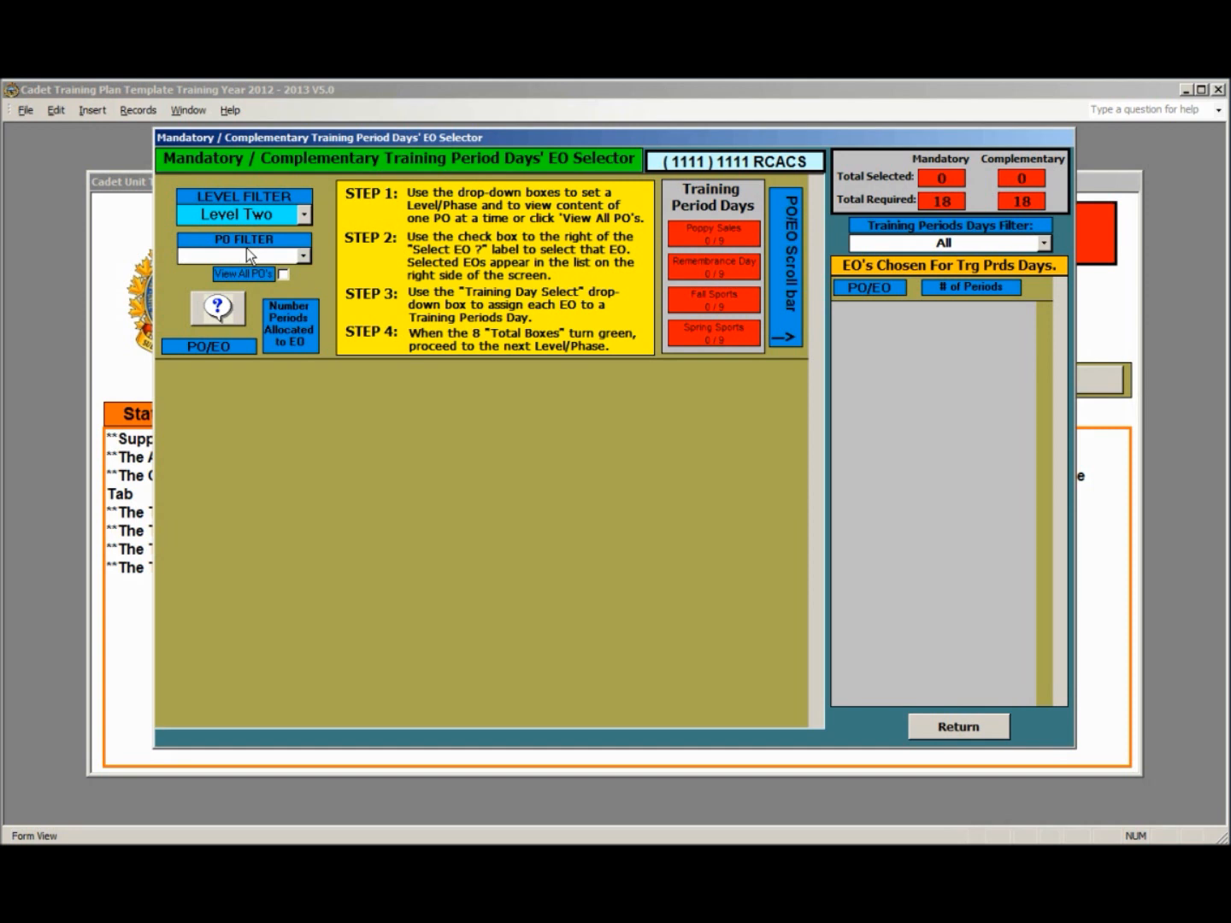
pyautogui.click(303, 256)
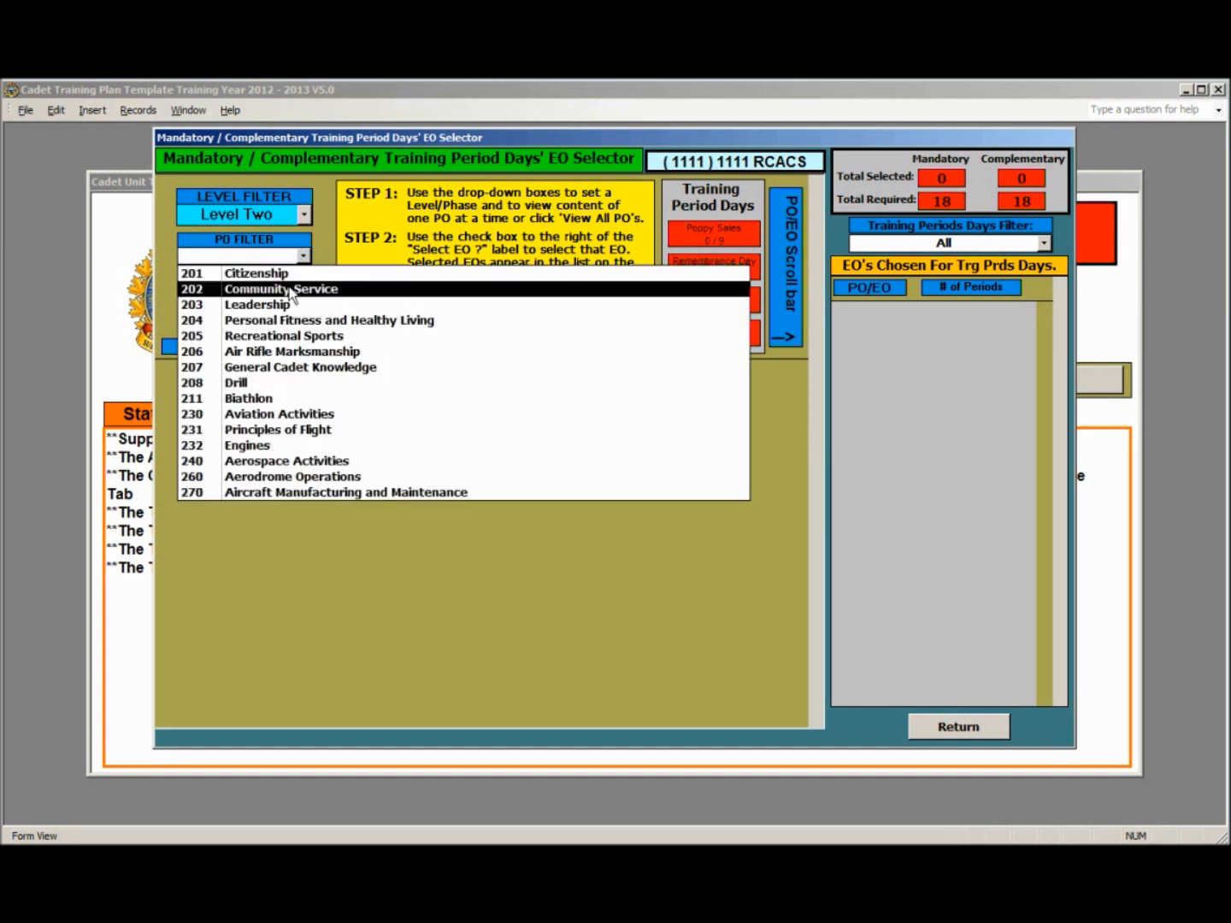
pyautogui.click(293, 291)
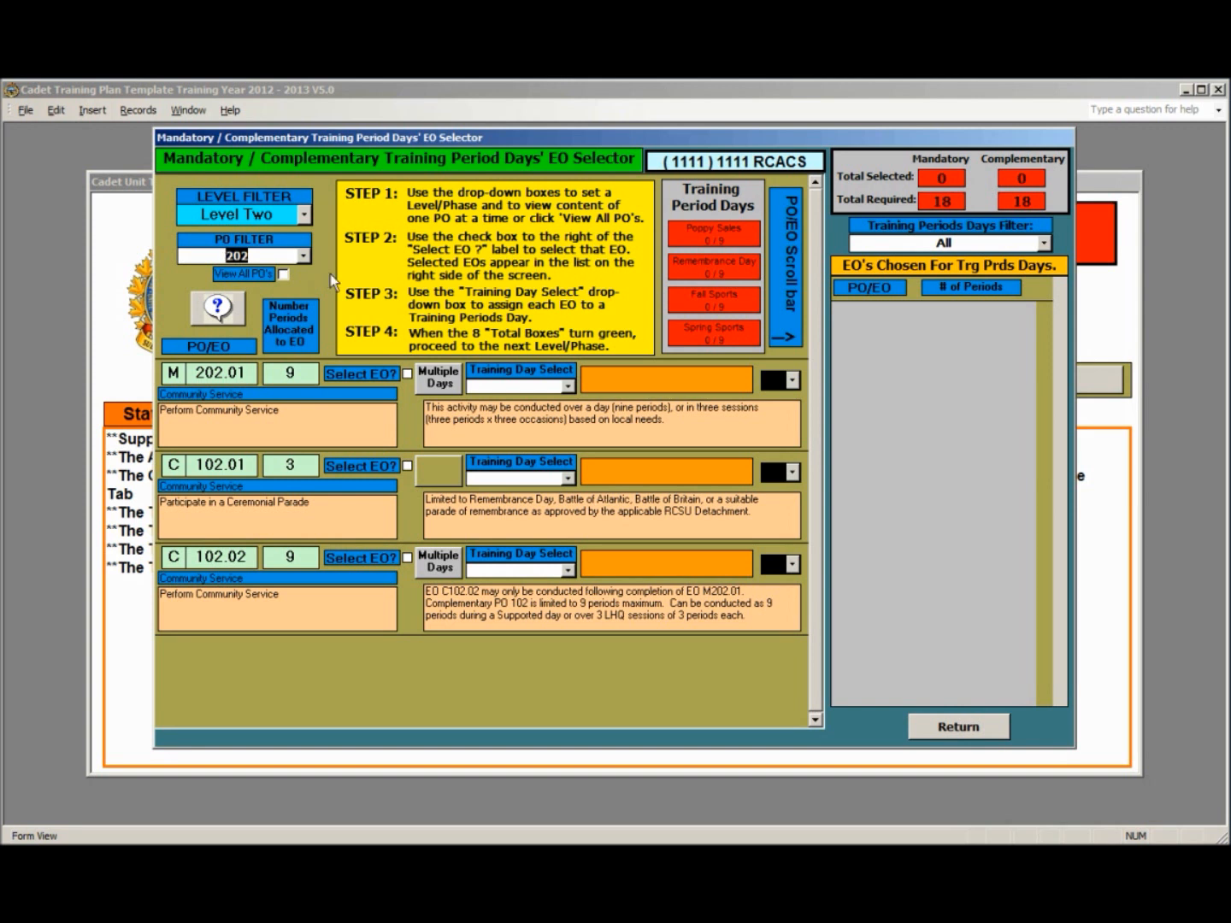
# Step: Select mandatory EO M 202.01 for Level Two and assign it to the Poppy Sales training day
pyautogui.click(407, 375)
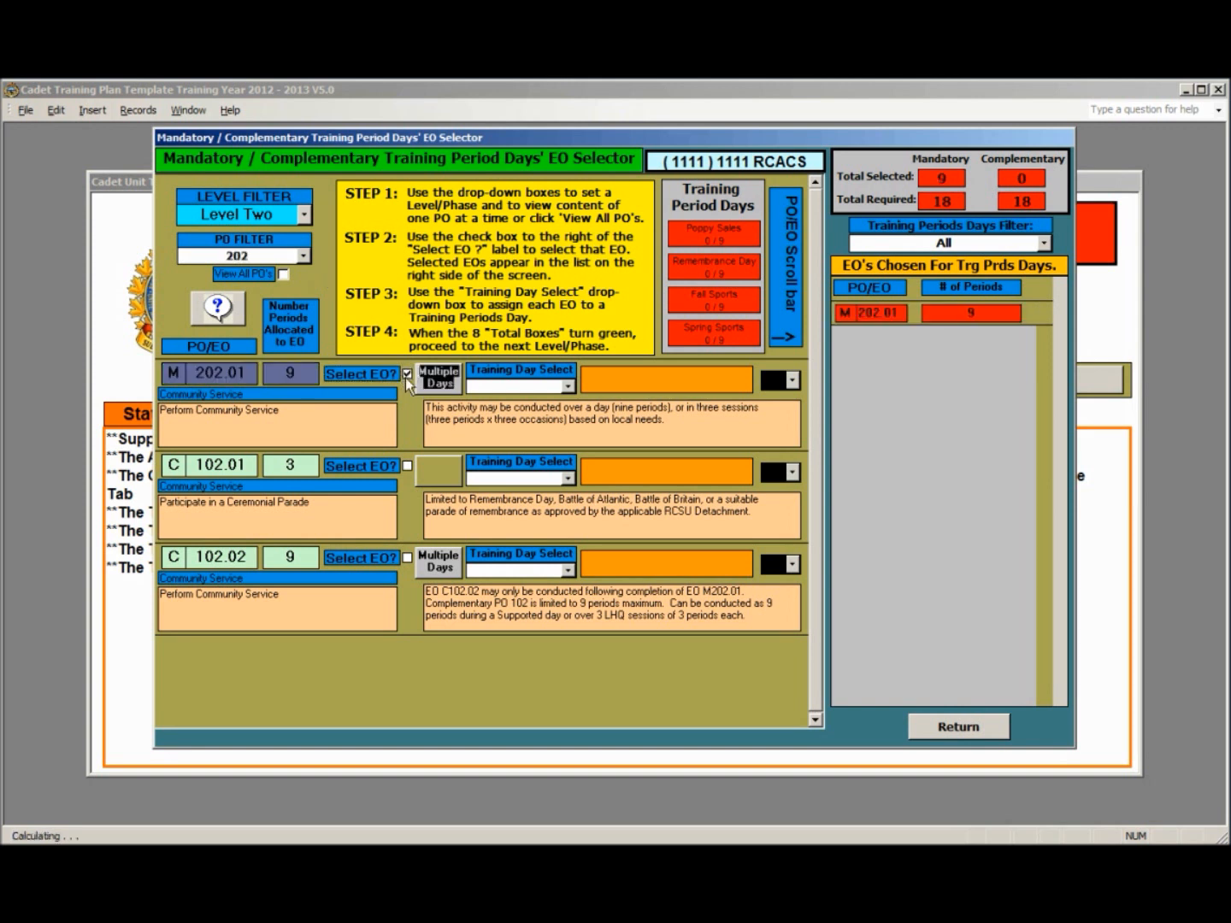
pyautogui.click(567, 386)
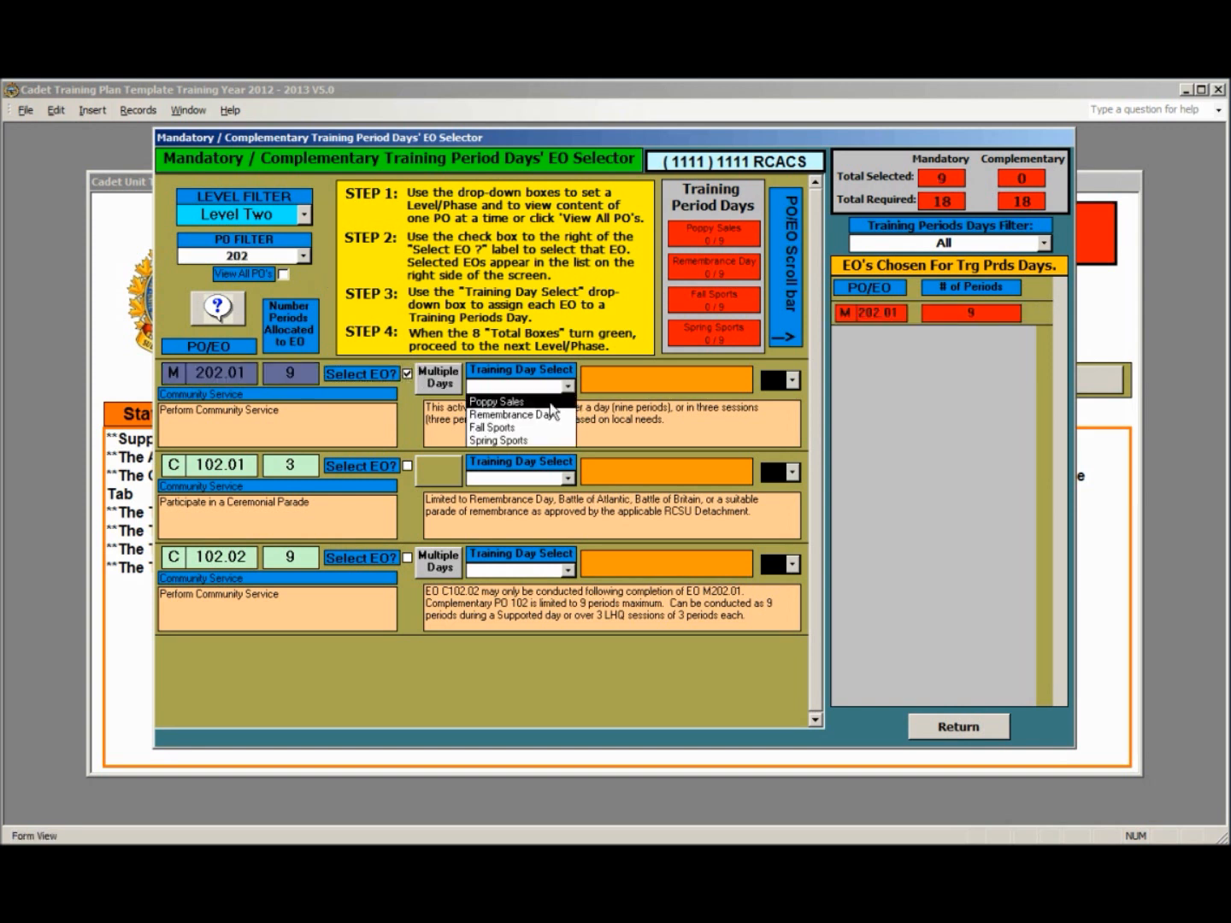
pyautogui.click(551, 404)
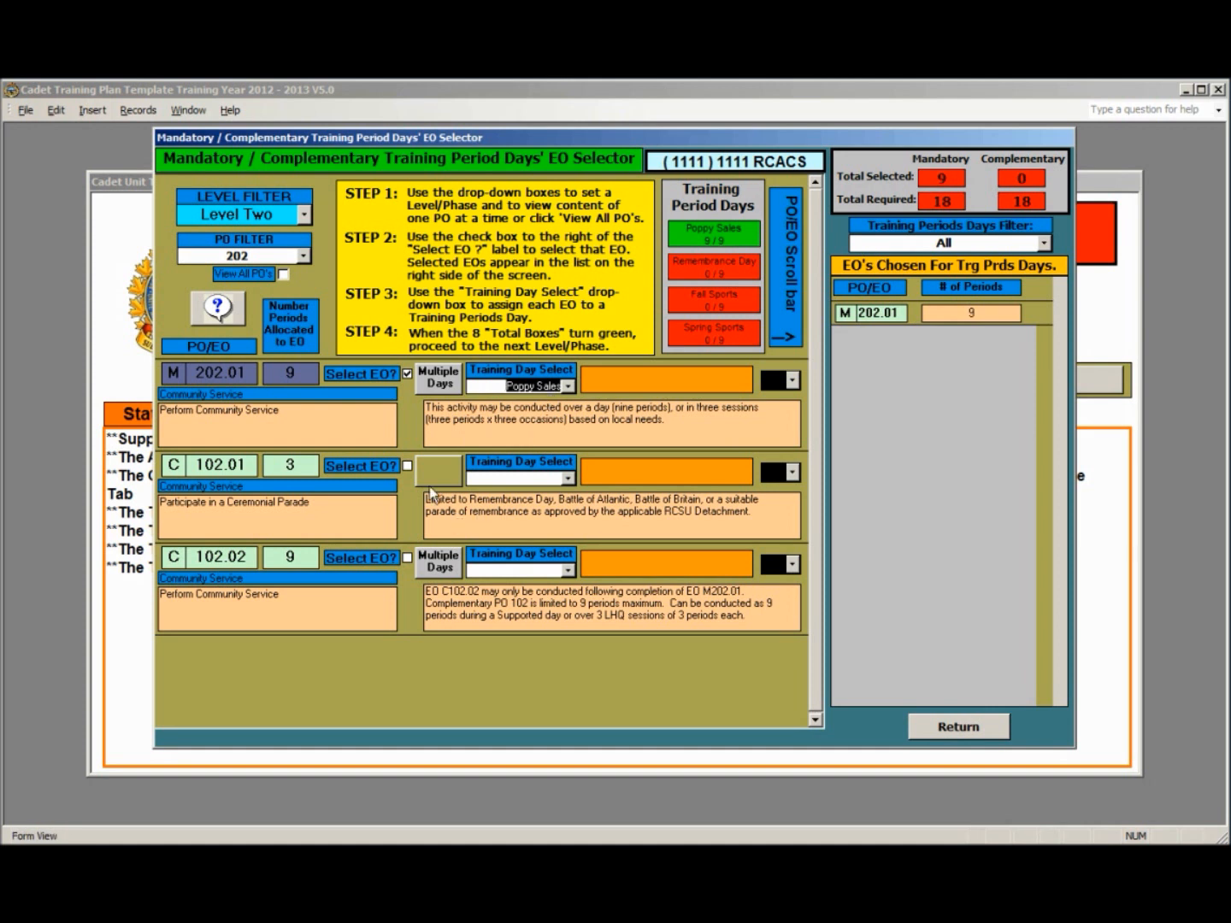
# Step: Select complementary EO C 102.02 for Level Two and assign it to the Remembrance Day training day
pyautogui.click(407, 560)
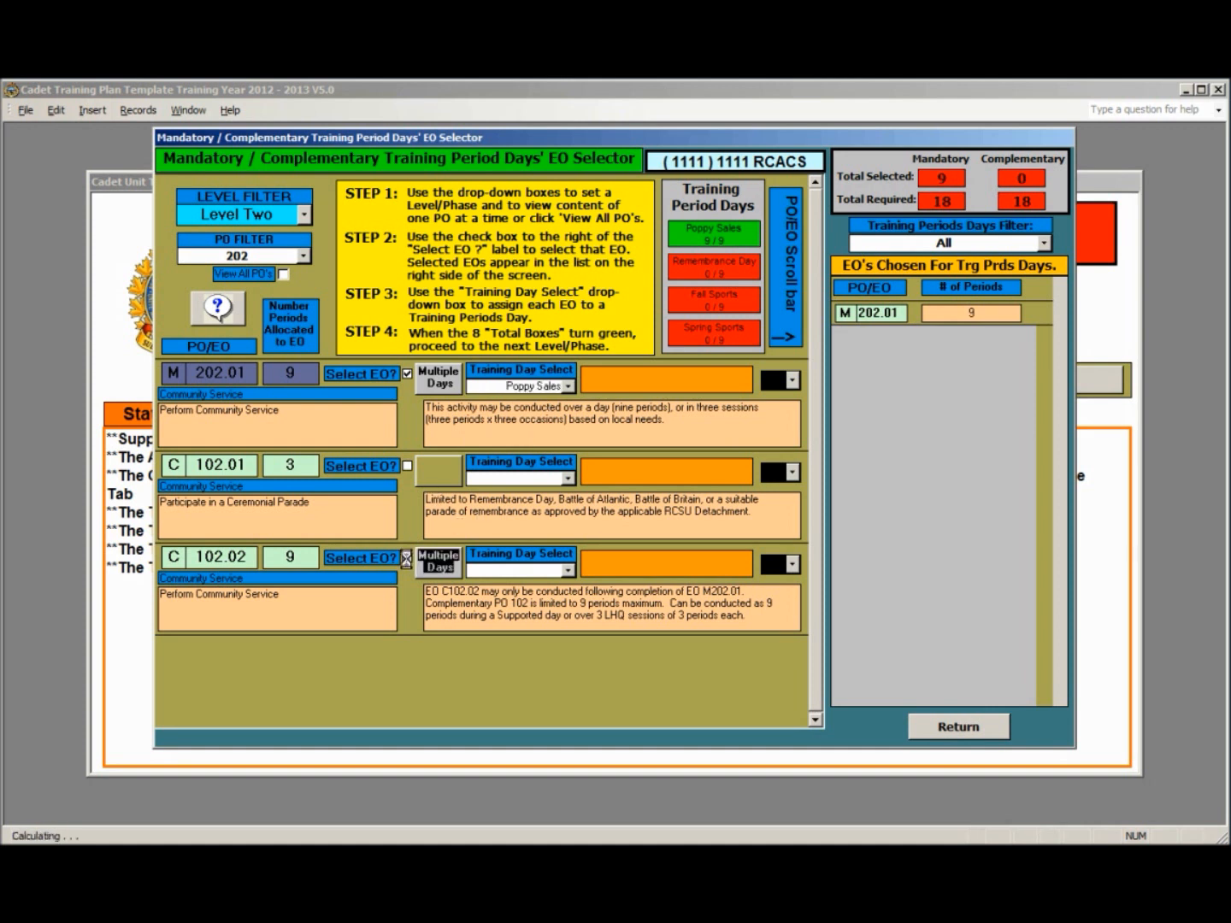
pyautogui.click(567, 572)
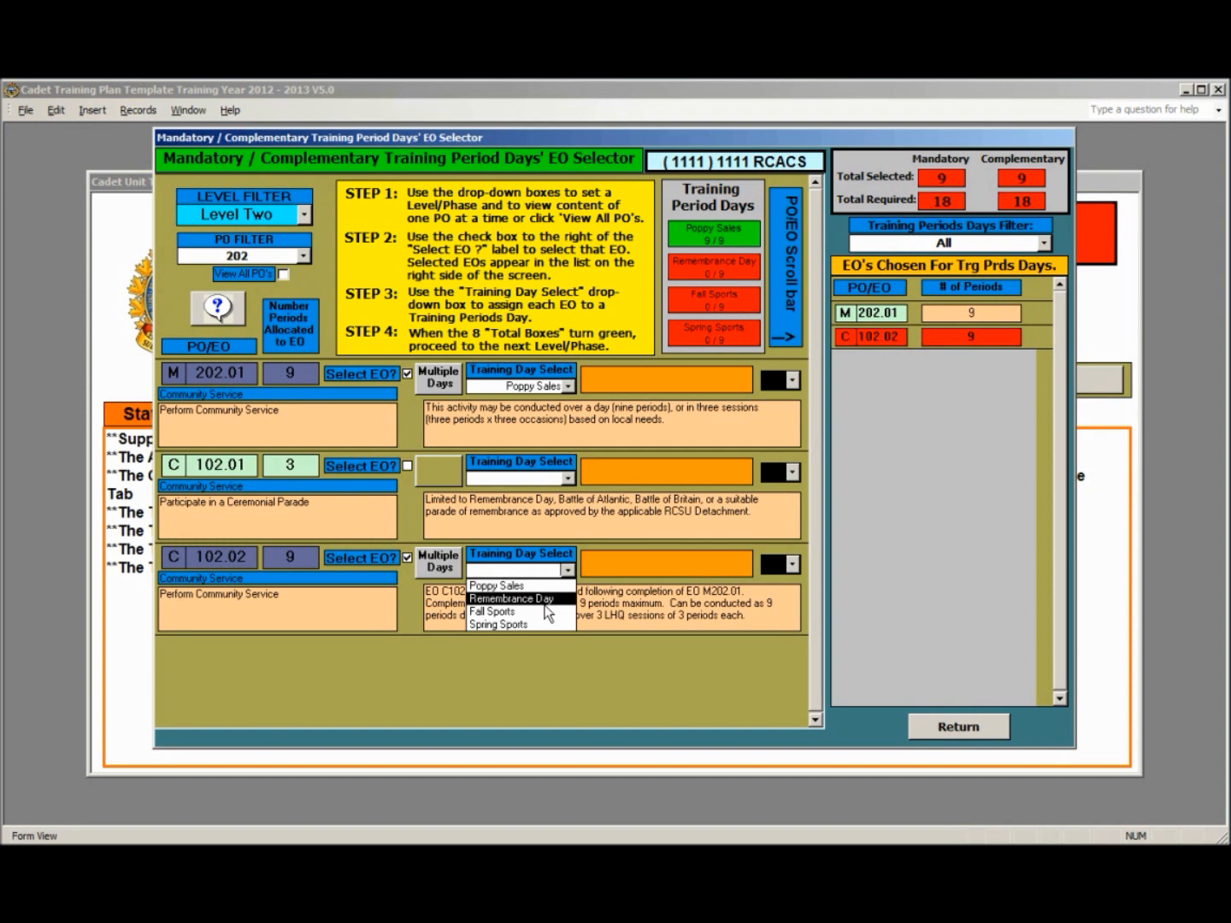
pyautogui.click(548, 599)
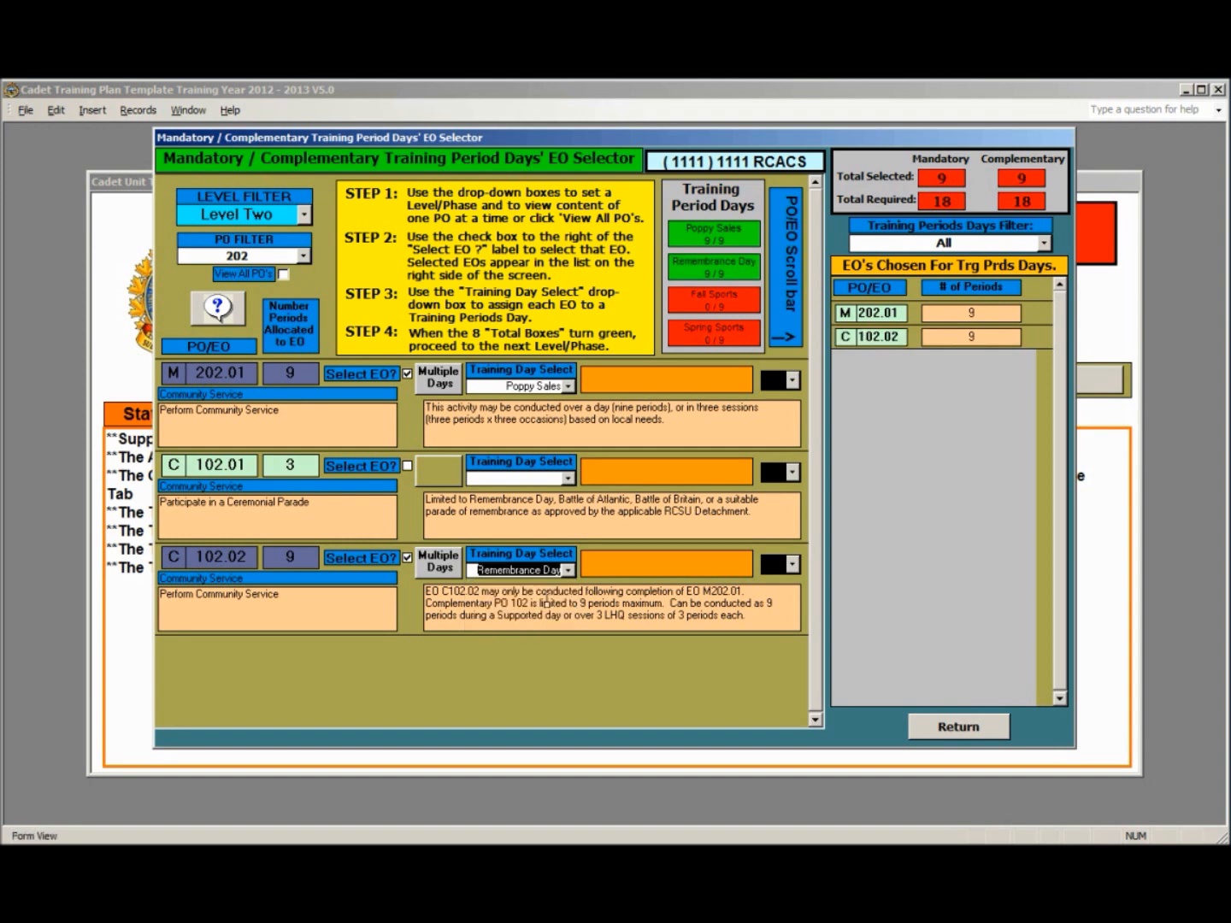
# Step: Filter to PO 205 Recreational Sports, select mandatory EO M 205.01 and split it into three days
pyautogui.click(303, 256)
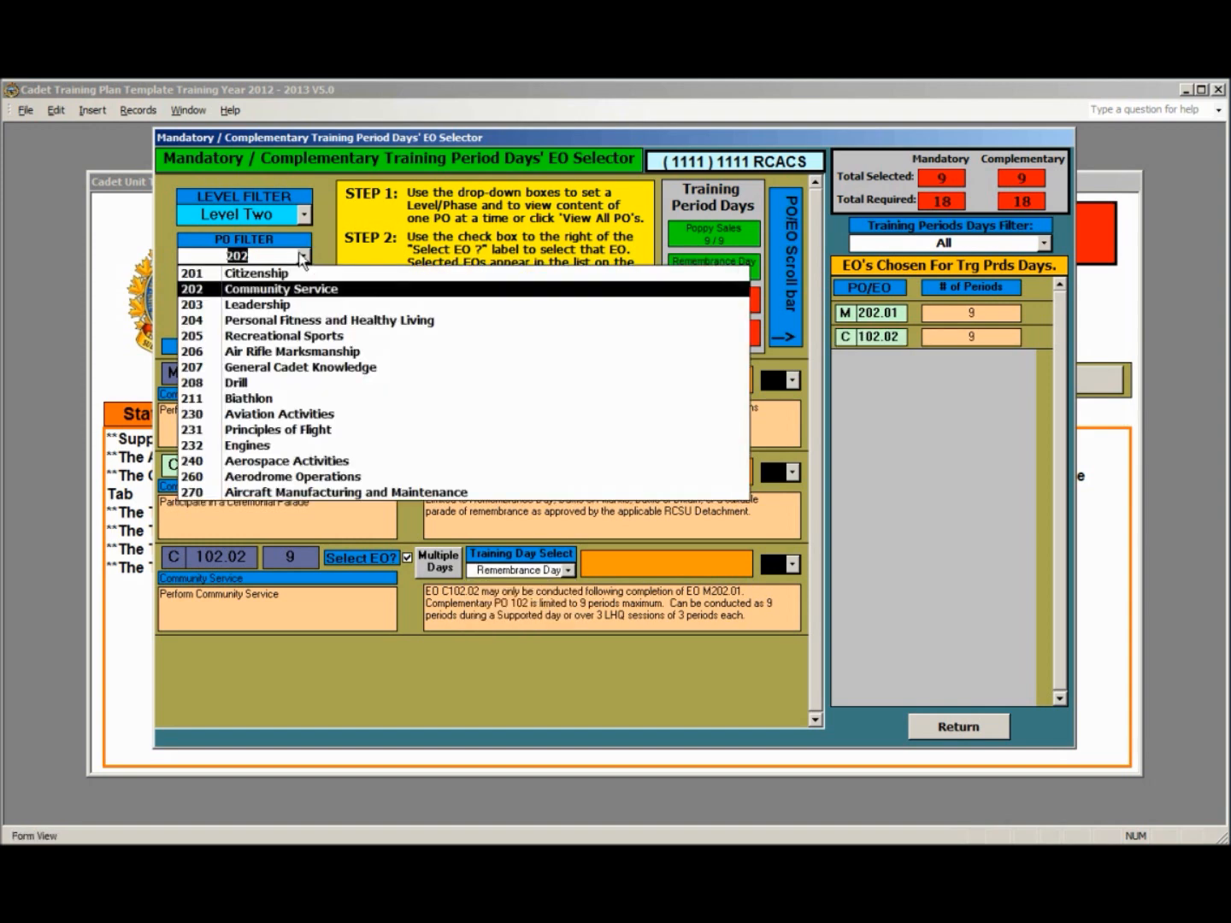
pyautogui.click(284, 336)
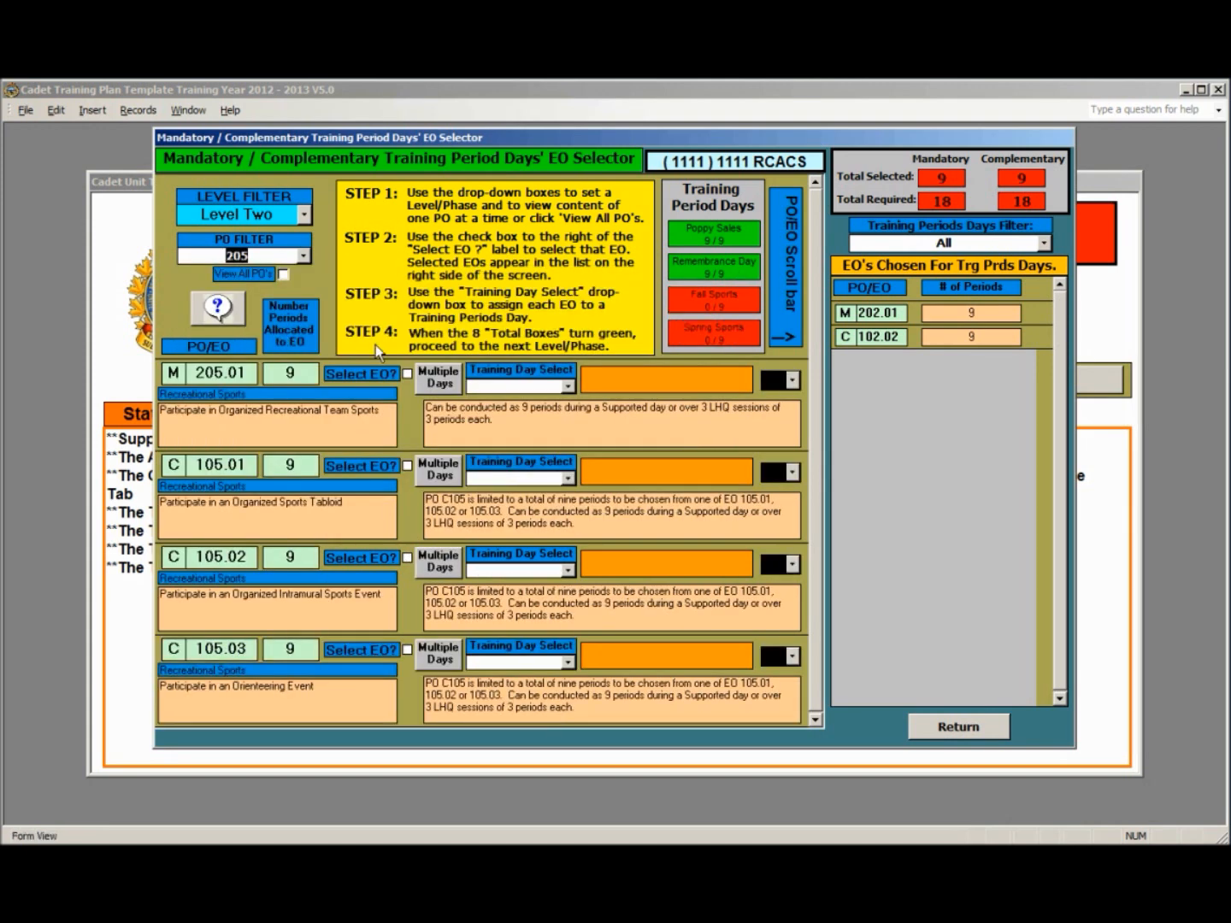
pyautogui.click(408, 374)
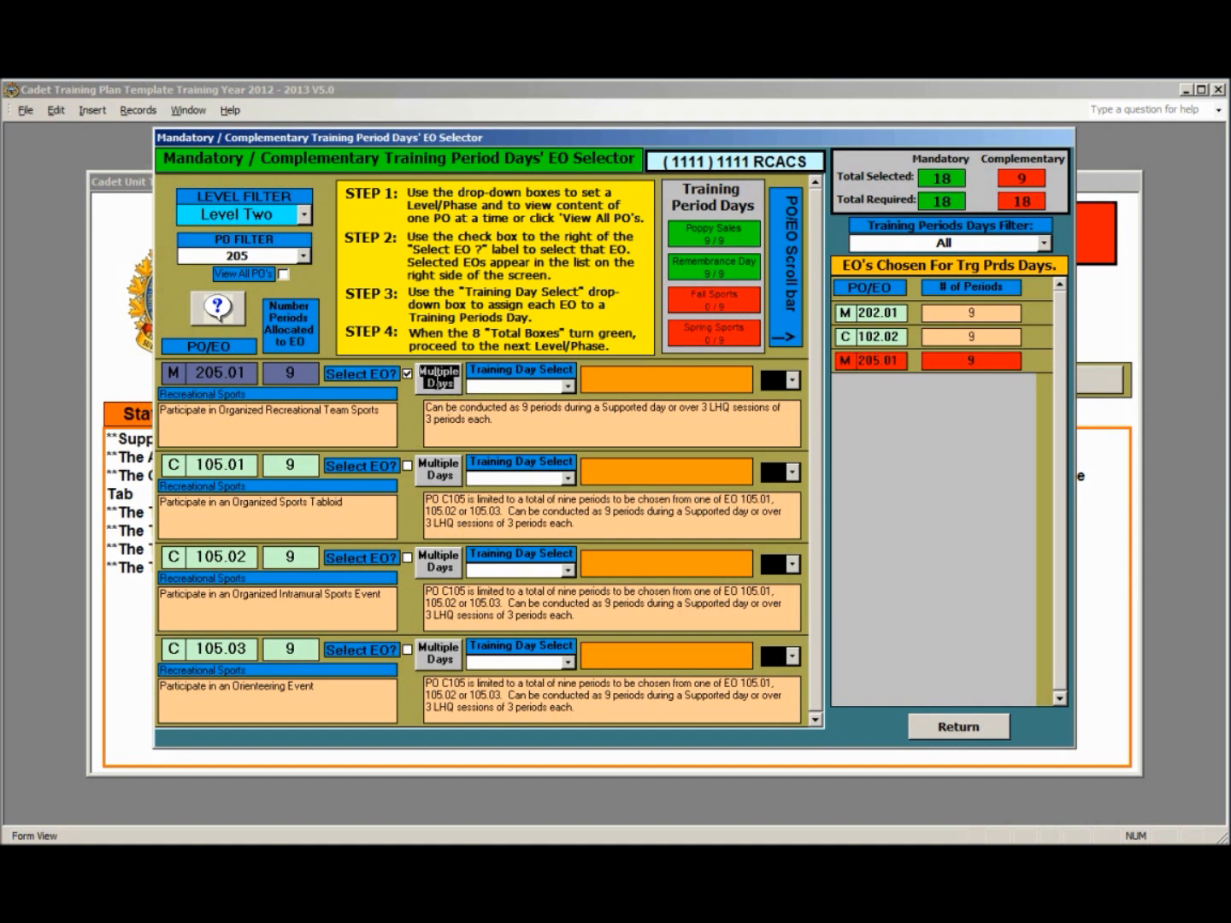
pyautogui.click(438, 383)
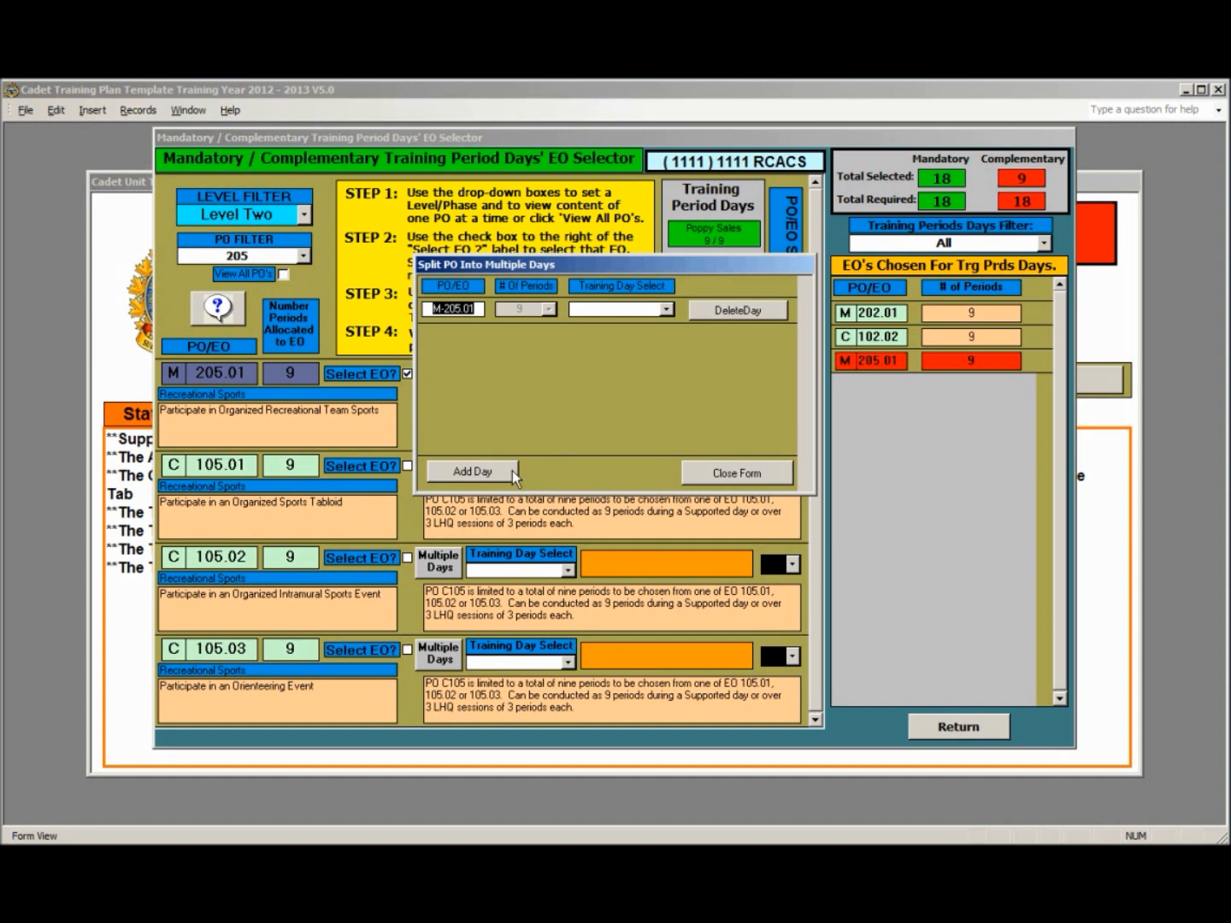
pyautogui.click(486, 471)
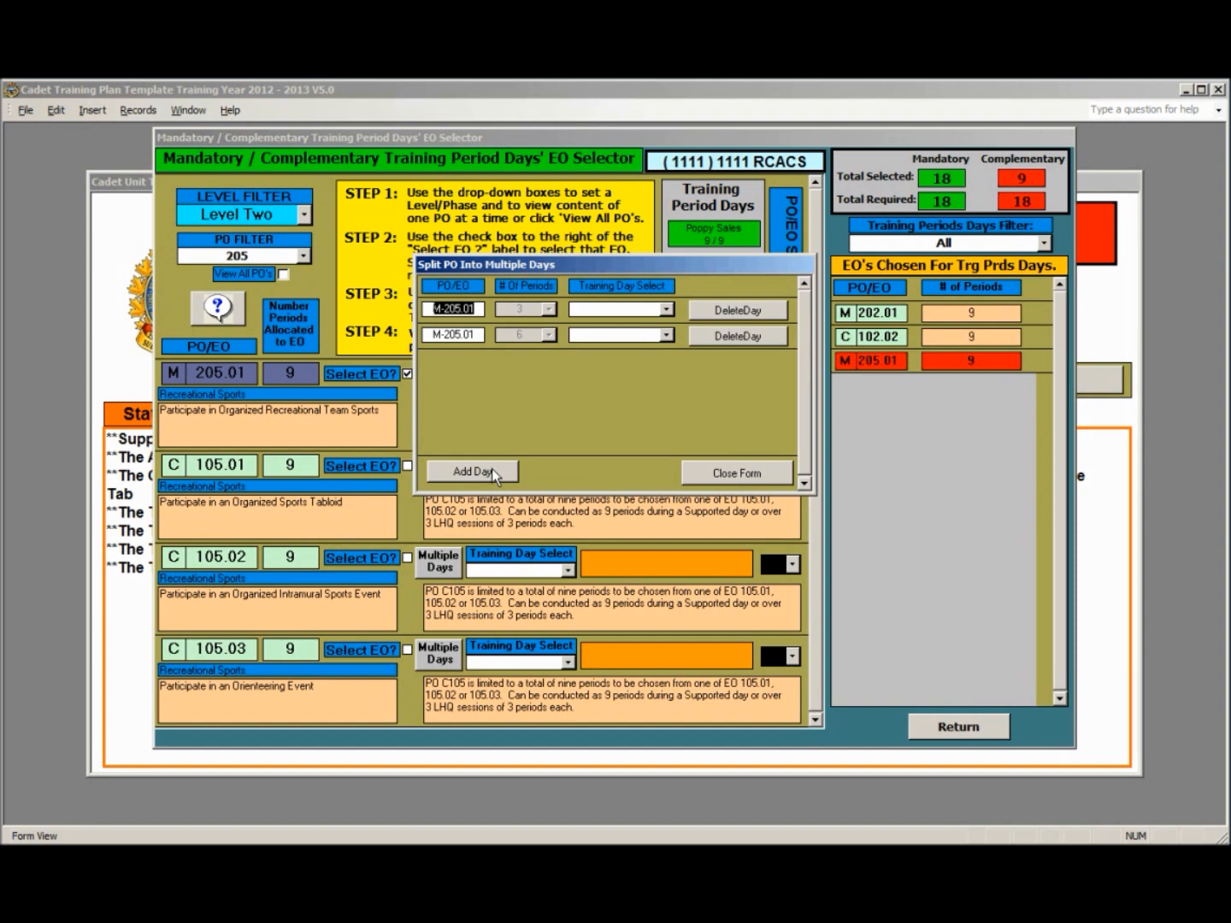
pyautogui.click(491, 469)
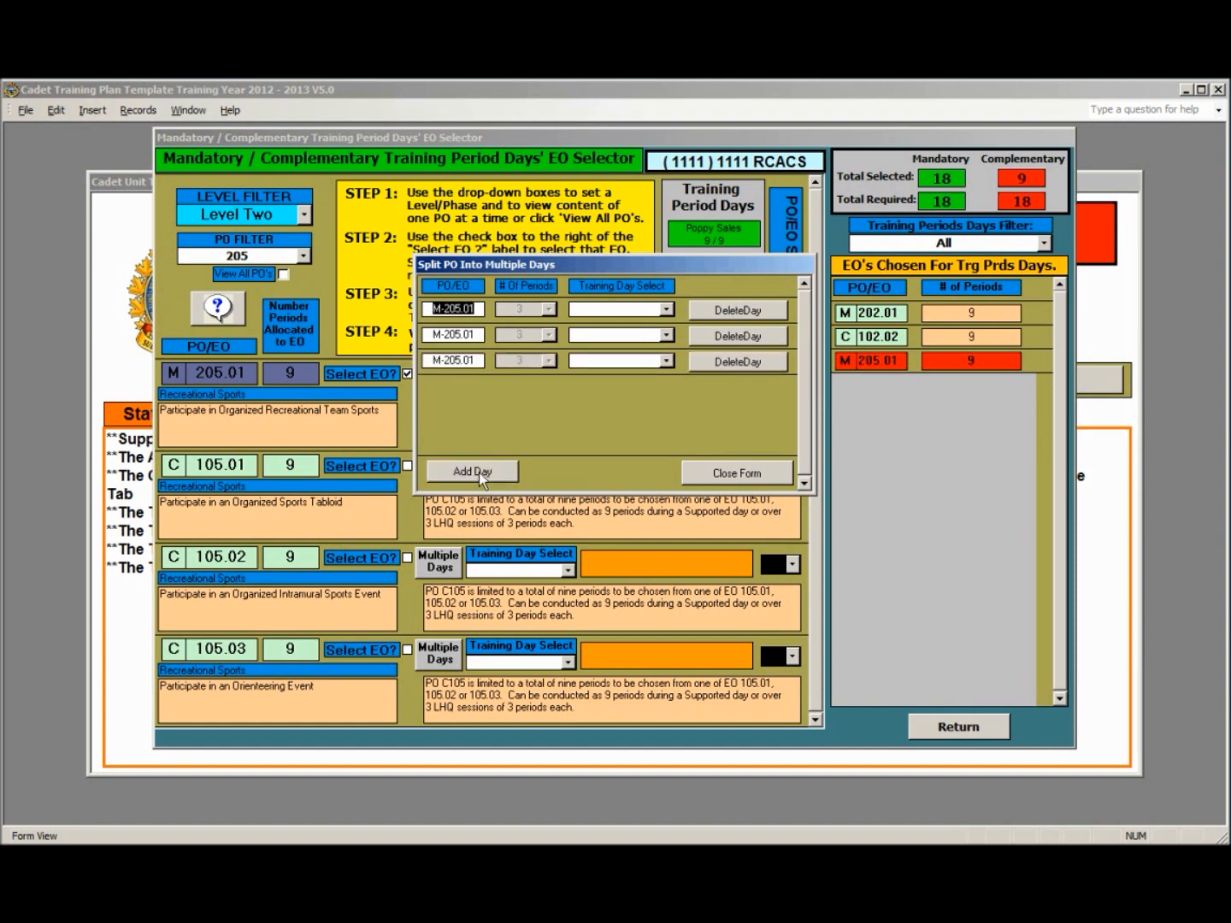
# Step: Assign the first two M-205.01 parts to Fall Sports and the third to Regular Training Sessions, then close the split form
pyautogui.click(666, 309)
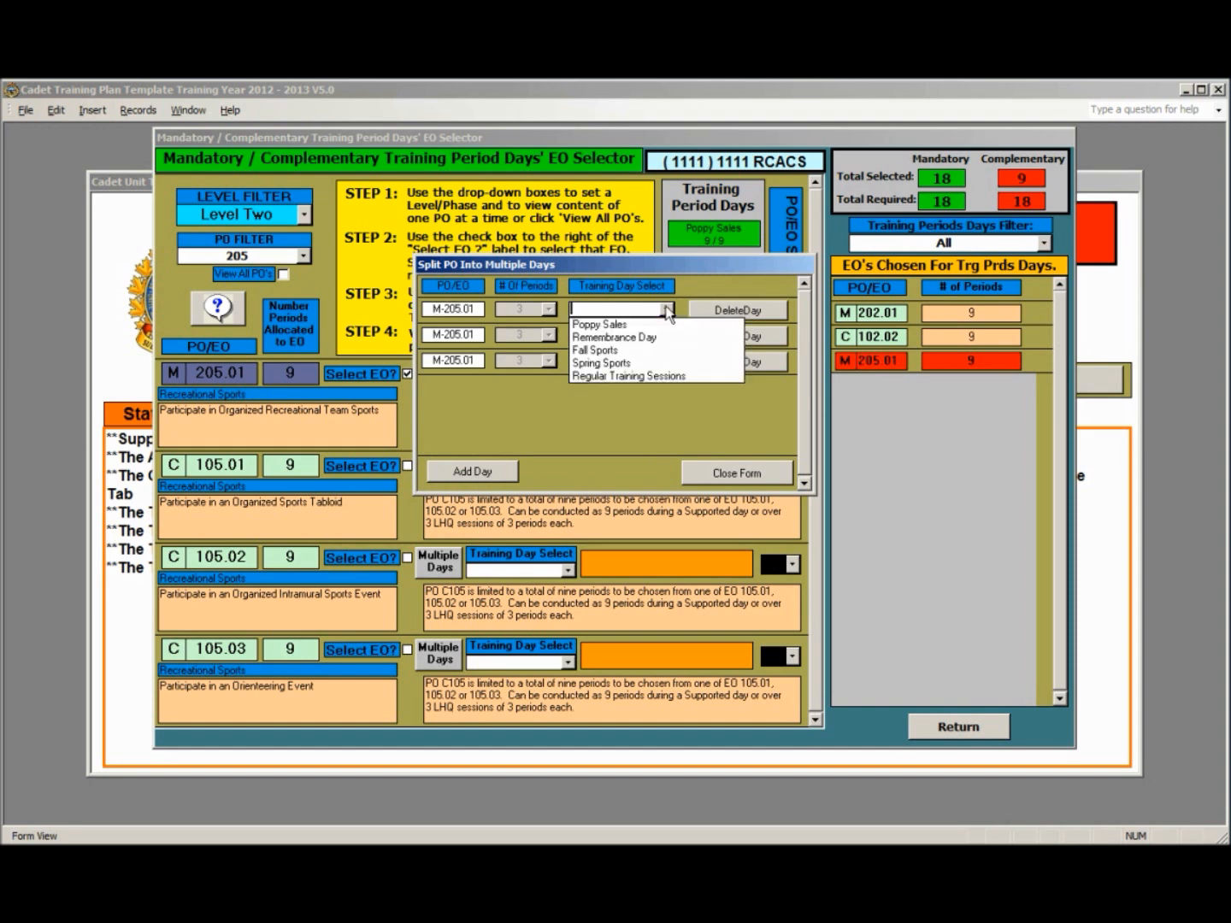
pyautogui.click(645, 350)
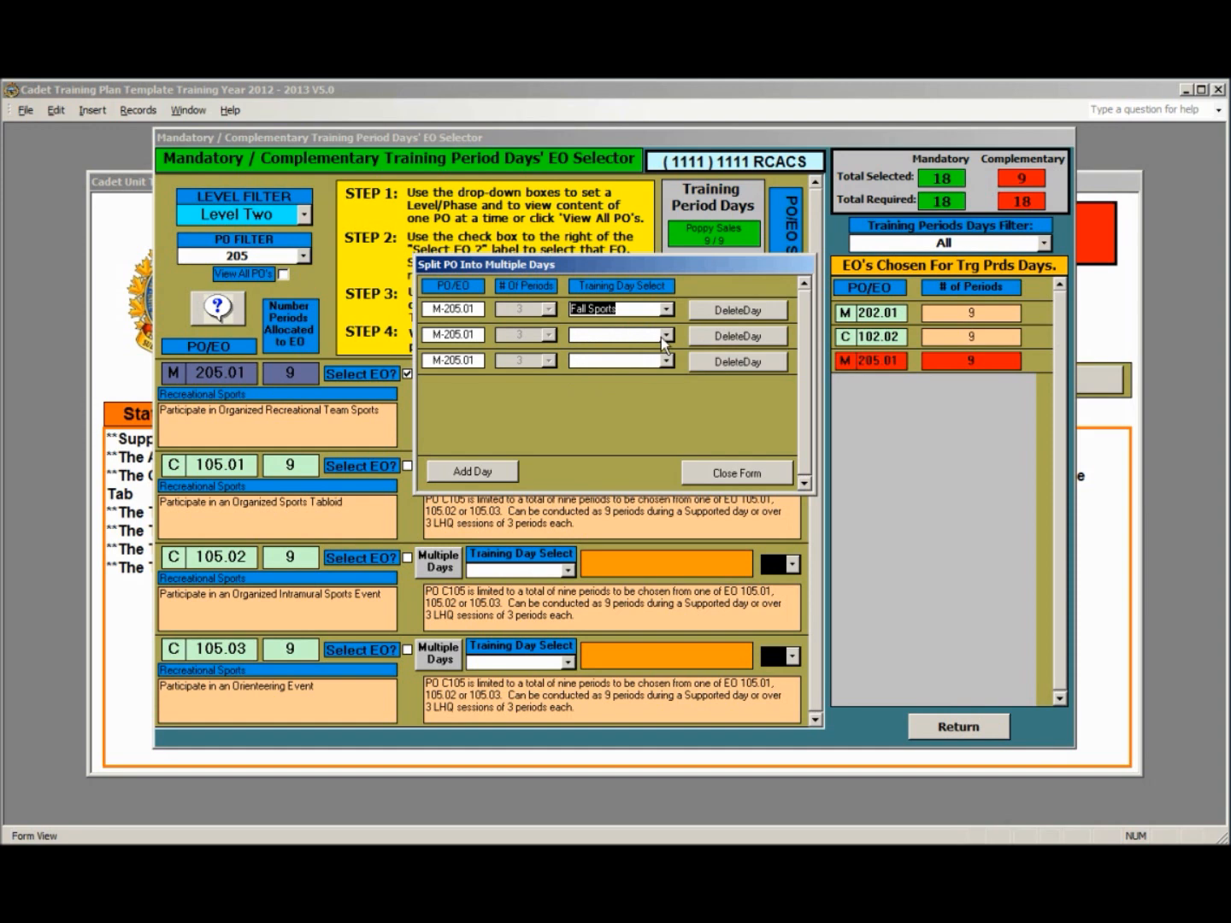
pyautogui.click(666, 335)
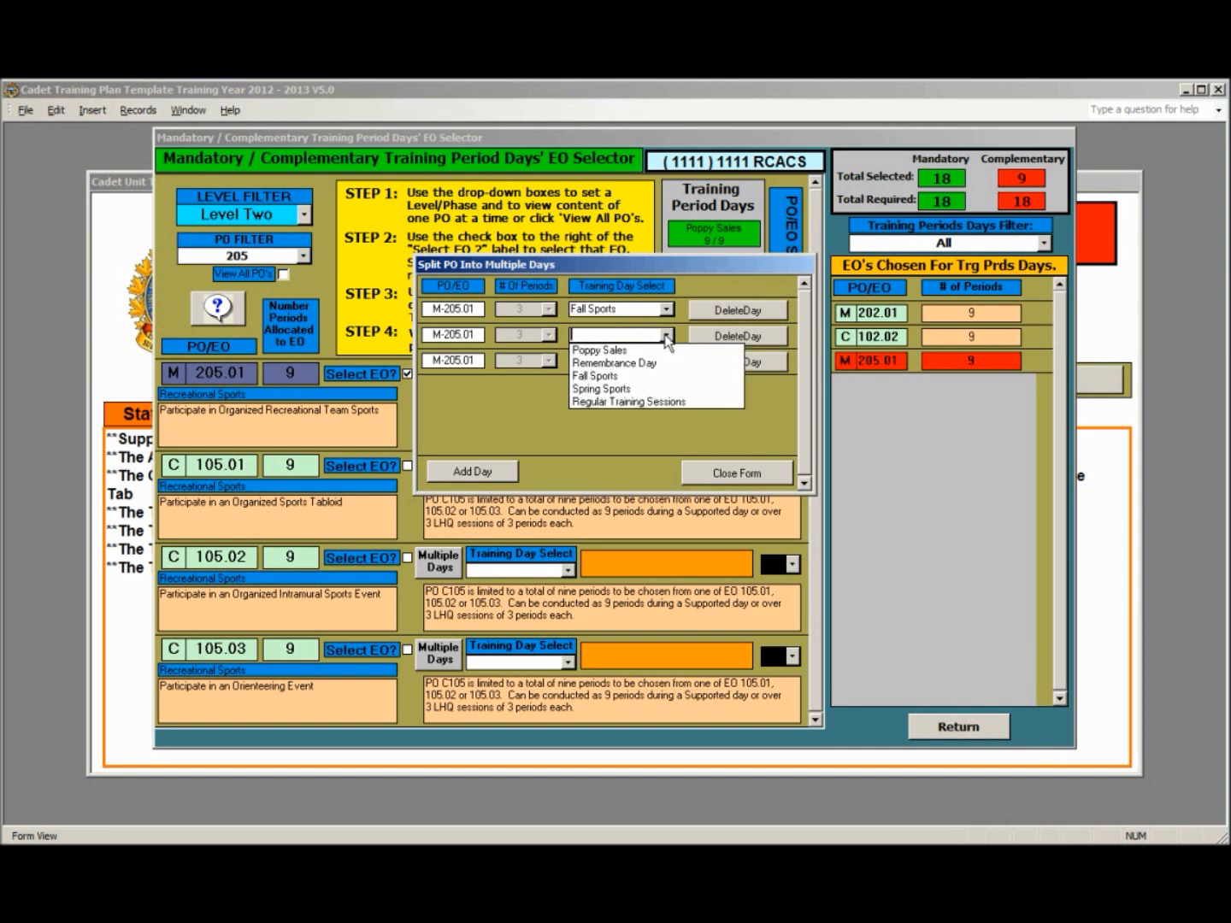
pyautogui.click(637, 376)
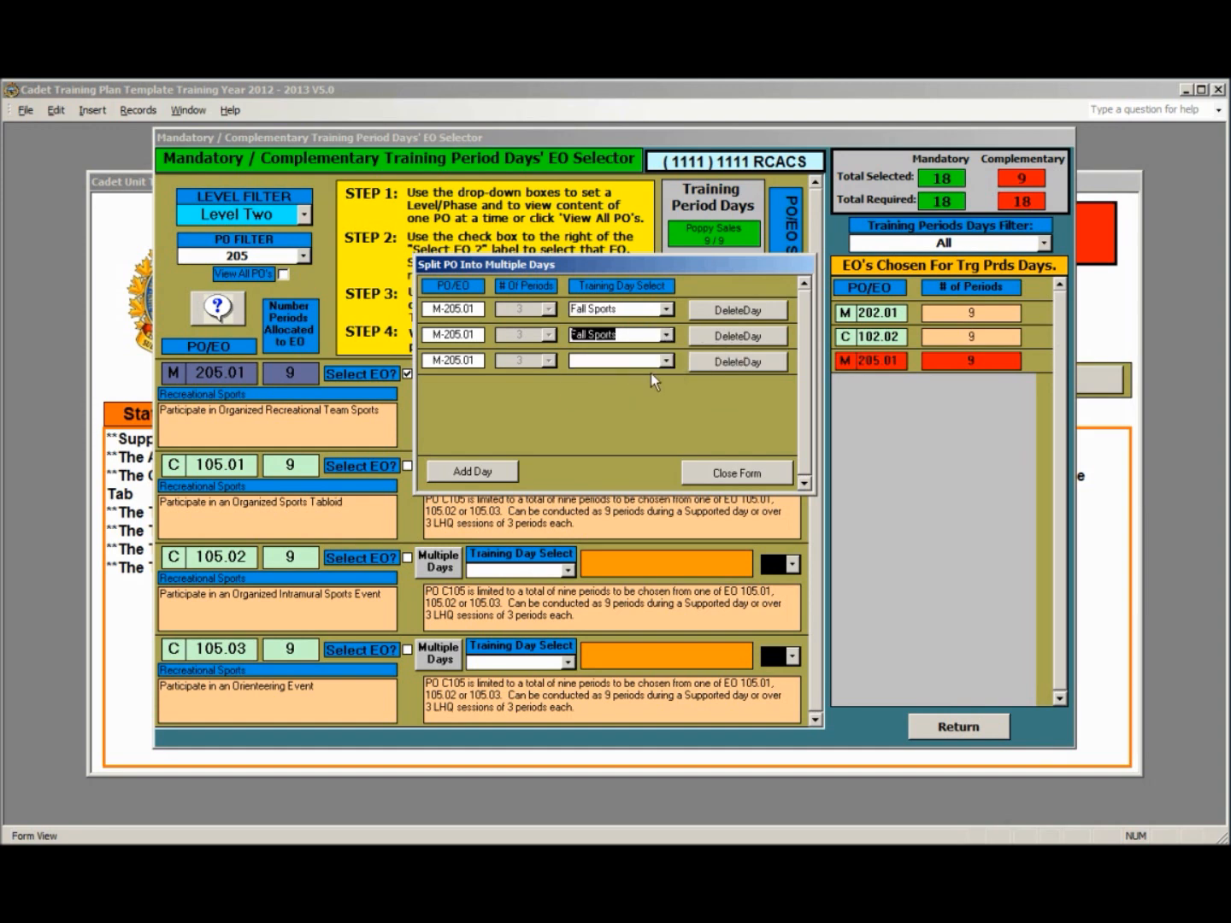
pyautogui.click(666, 362)
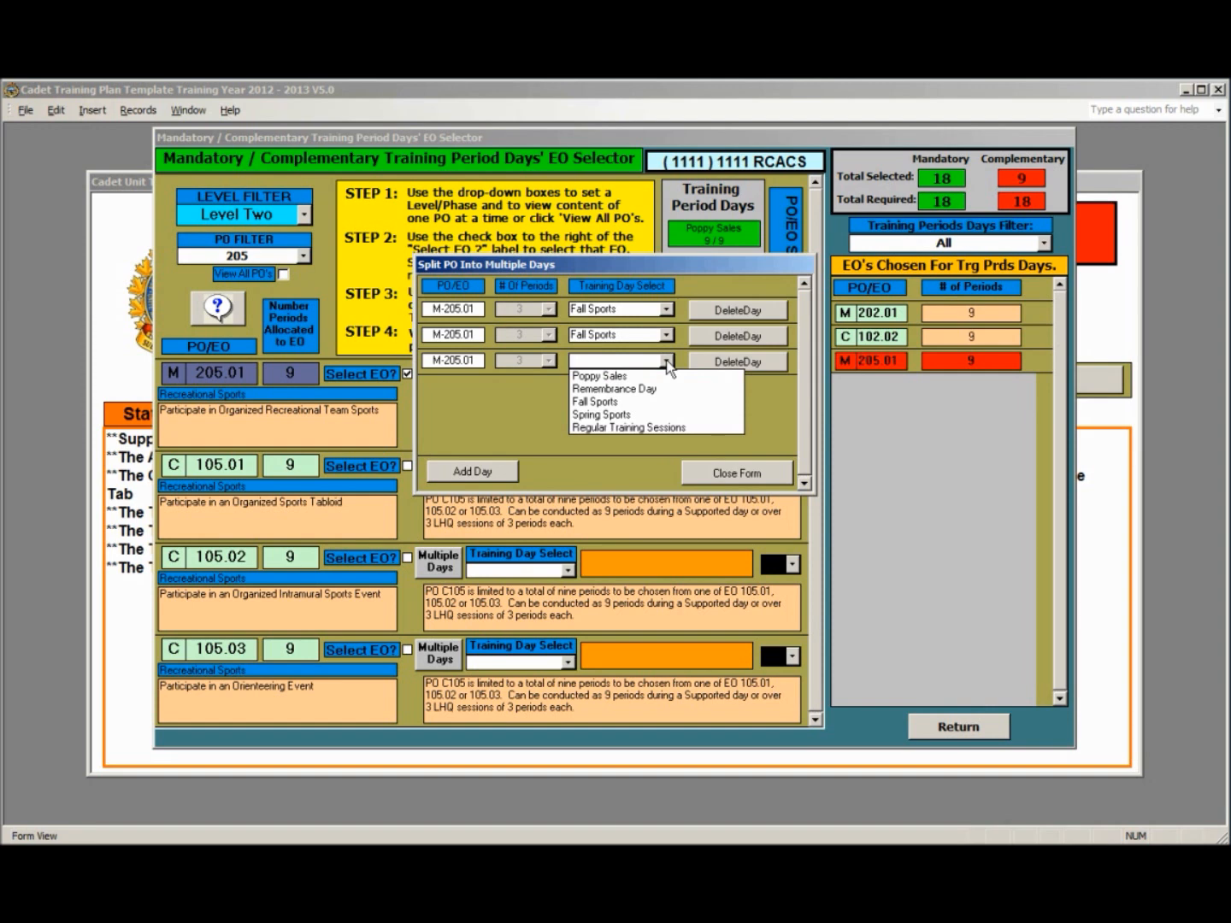
pyautogui.click(640, 429)
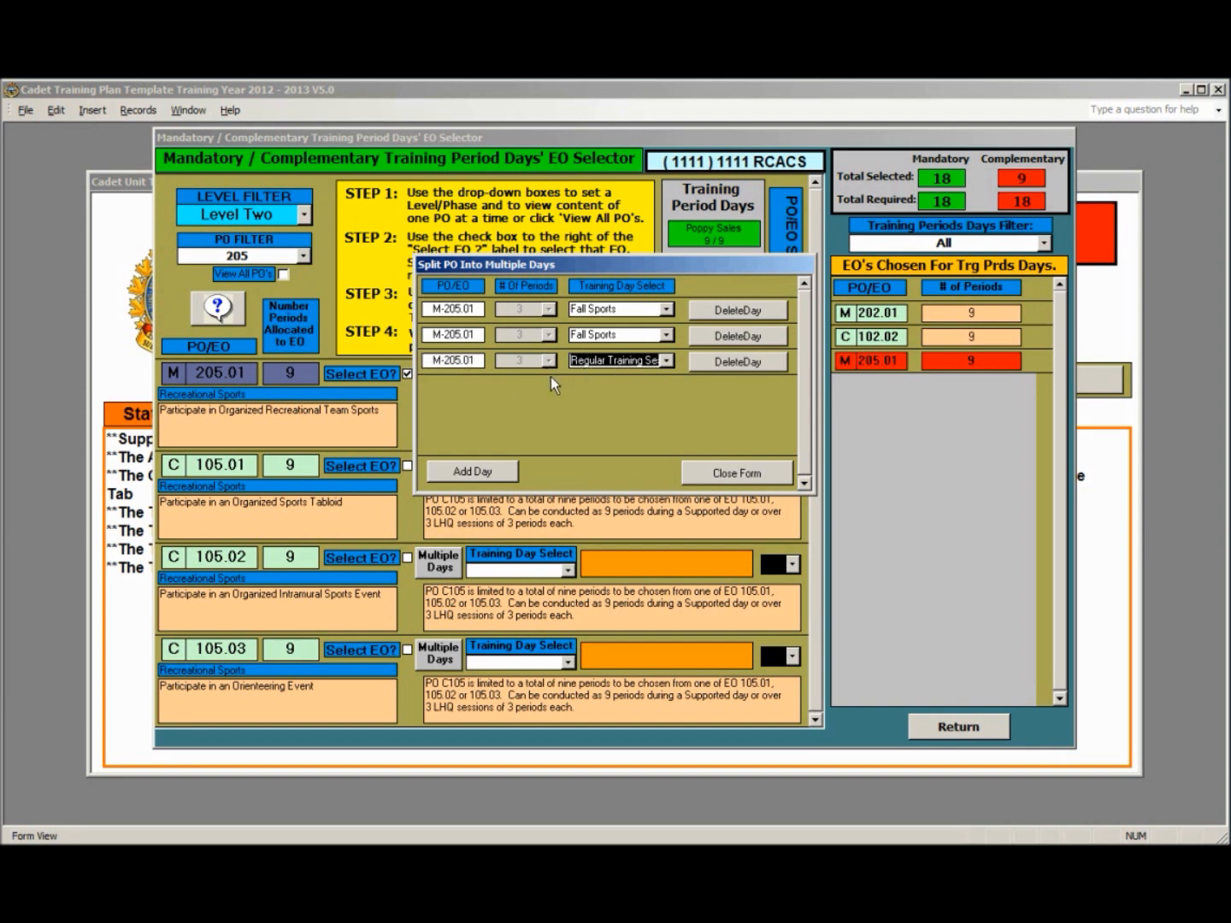
pyautogui.click(727, 473)
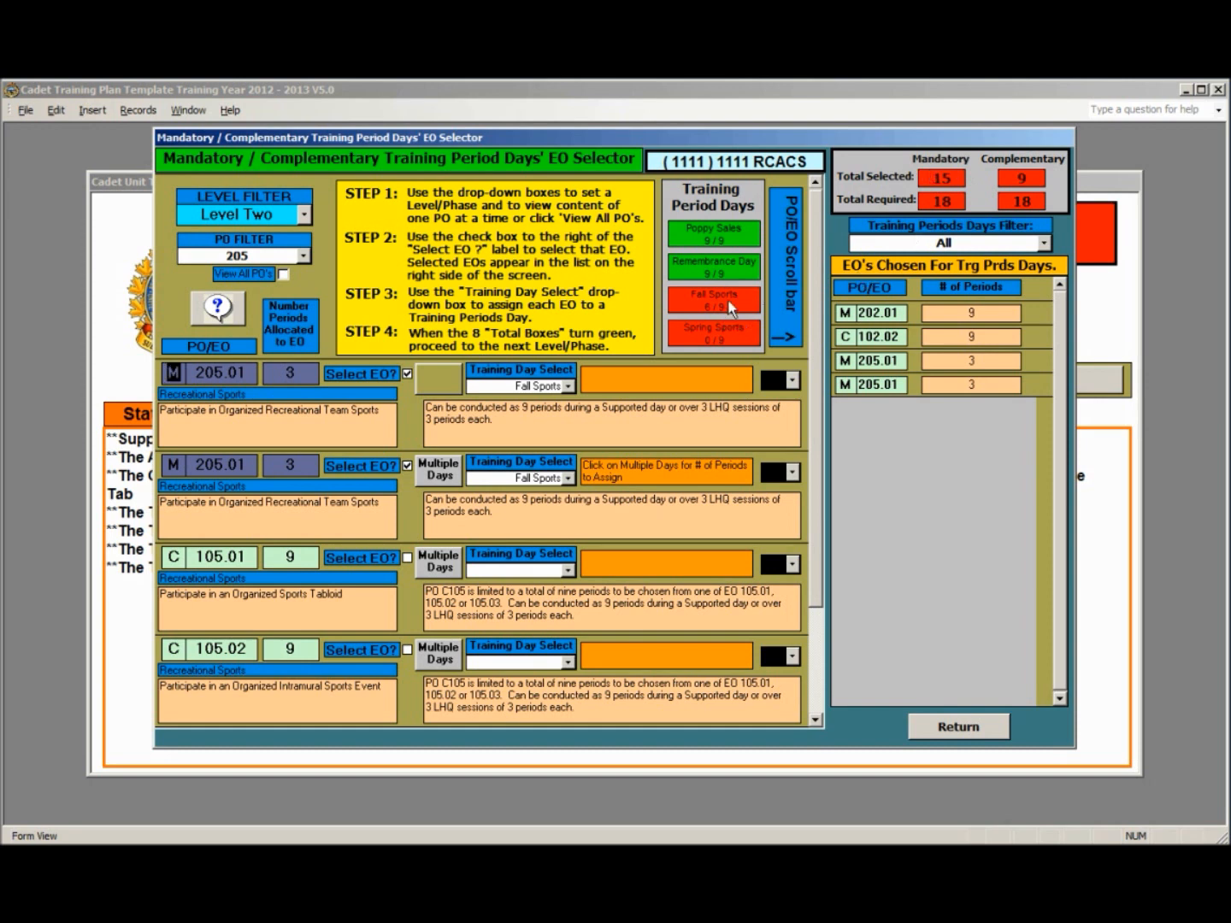
# Step: Filter to PO 206 Air Rifle Marksmanship, select mandatory EO M 206.01 and assign it to the Fall Sports training day
pyautogui.click(304, 256)
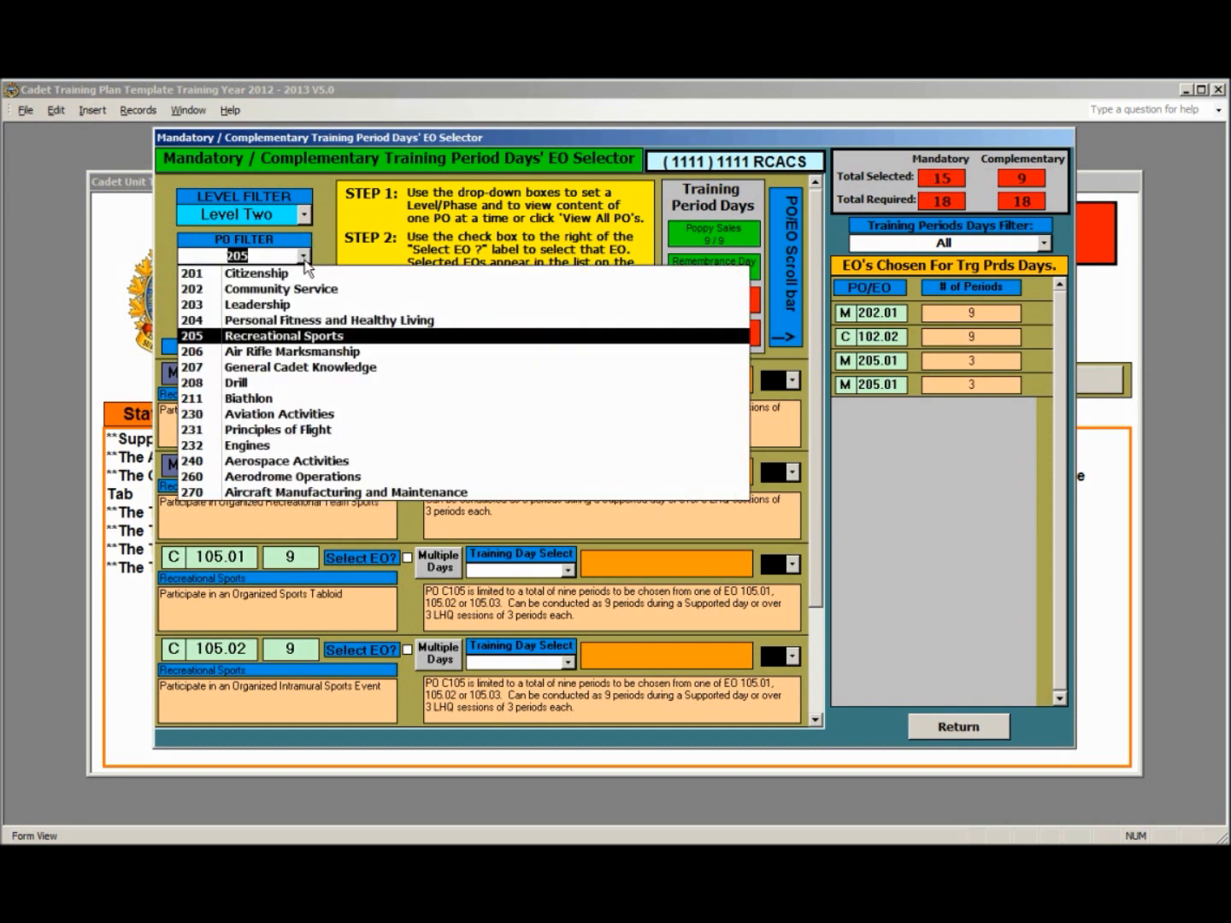
pyautogui.click(282, 351)
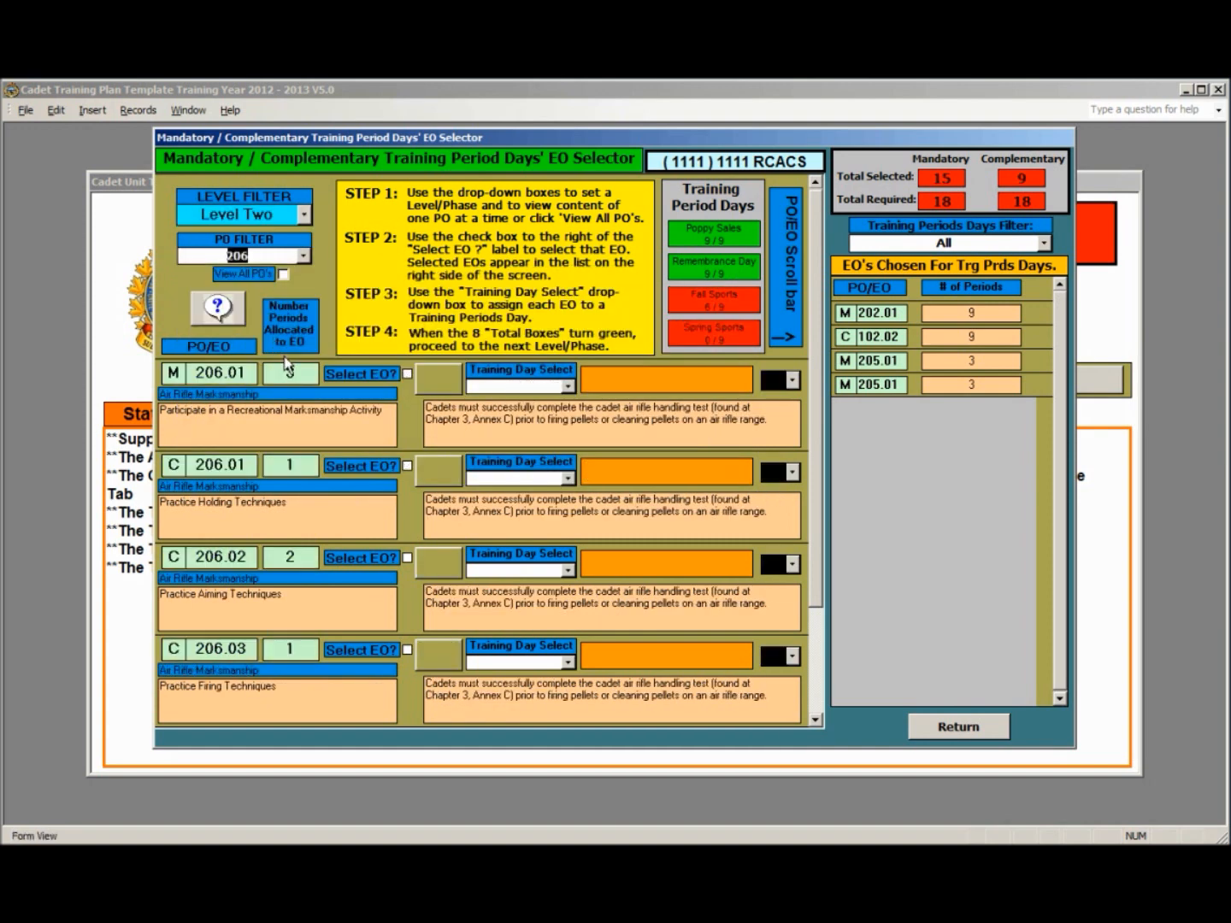
pyautogui.click(407, 374)
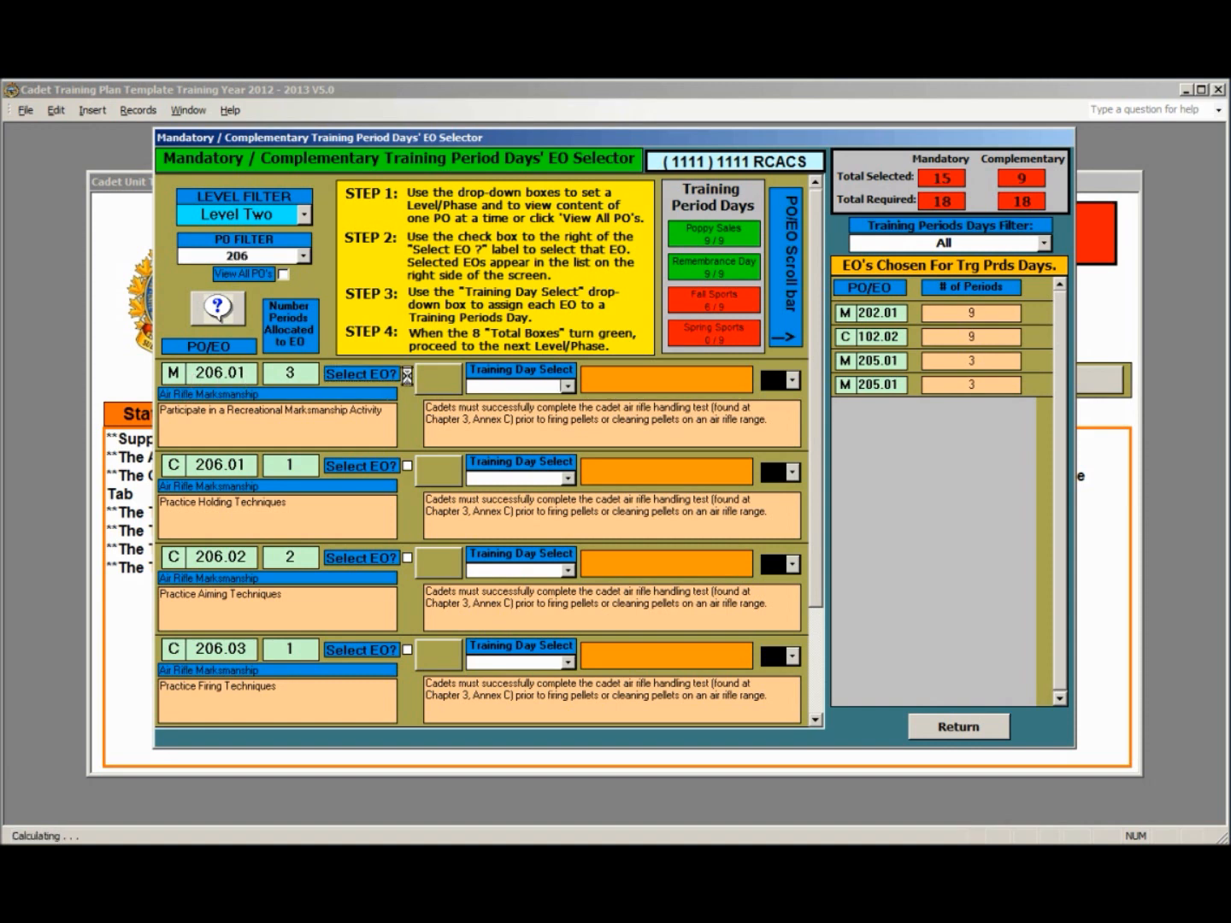
pyautogui.click(567, 386)
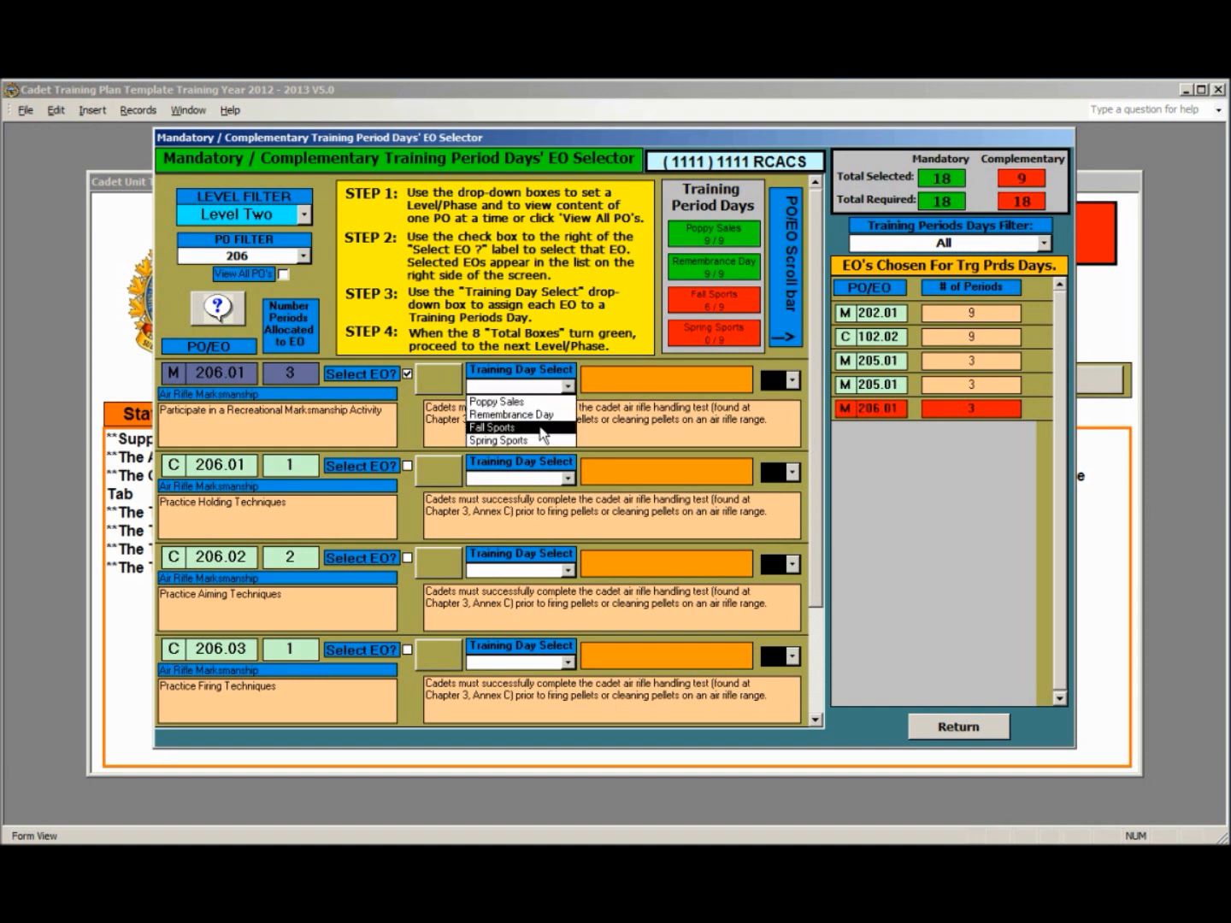
pyautogui.click(540, 427)
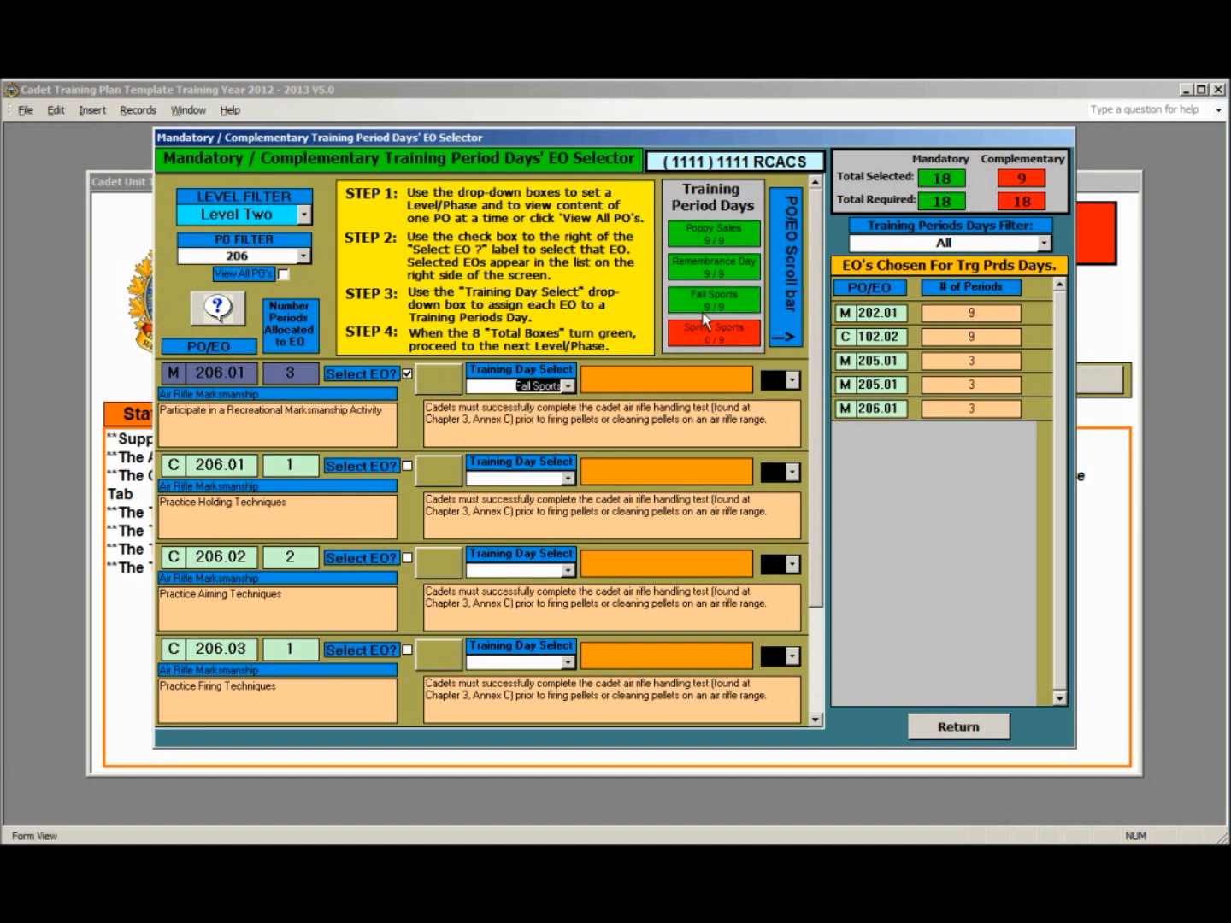
# Step: Review the chosen EOs for the Fall Sports training day, then show the EOs of all days again
pyautogui.click(1044, 244)
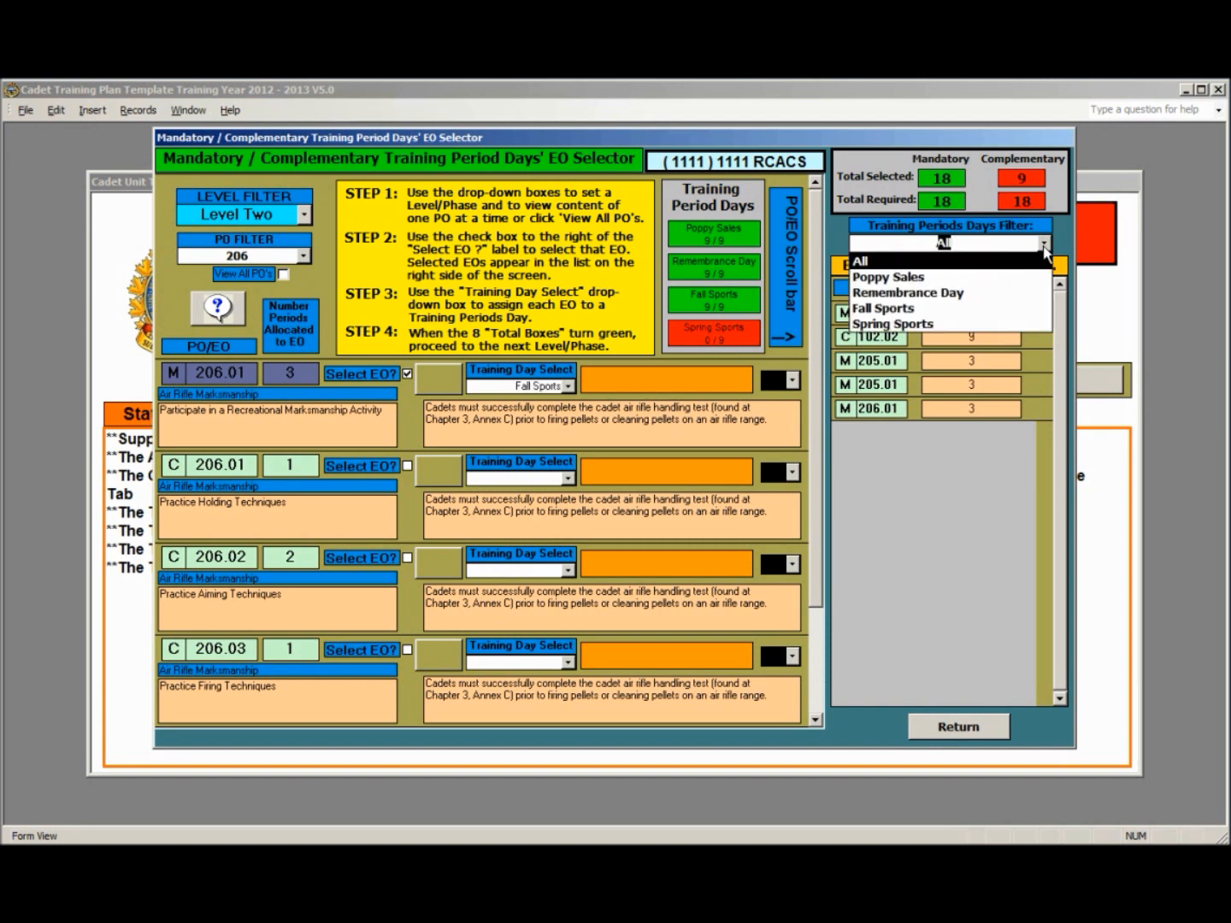
pyautogui.click(1011, 308)
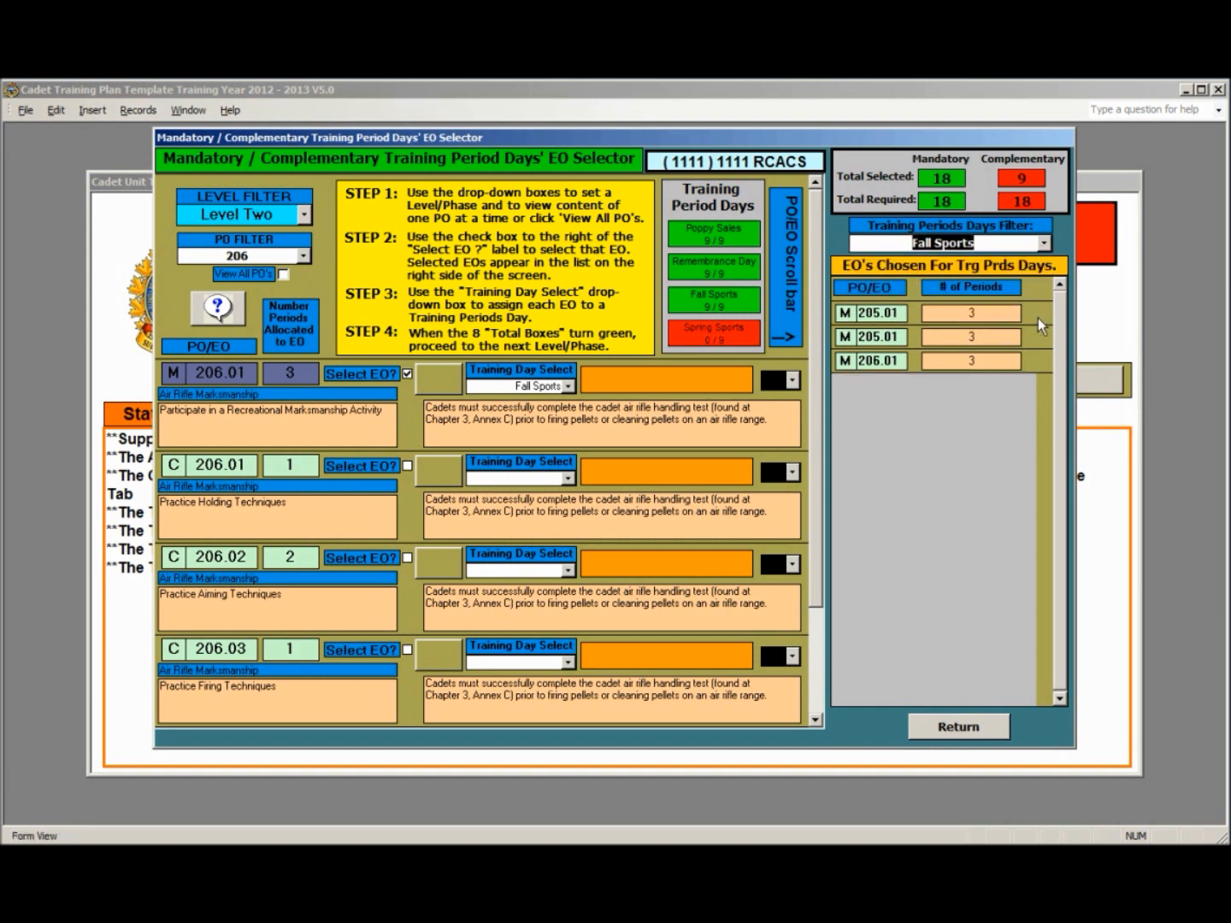
pyautogui.click(1044, 244)
pyautogui.click(1014, 261)
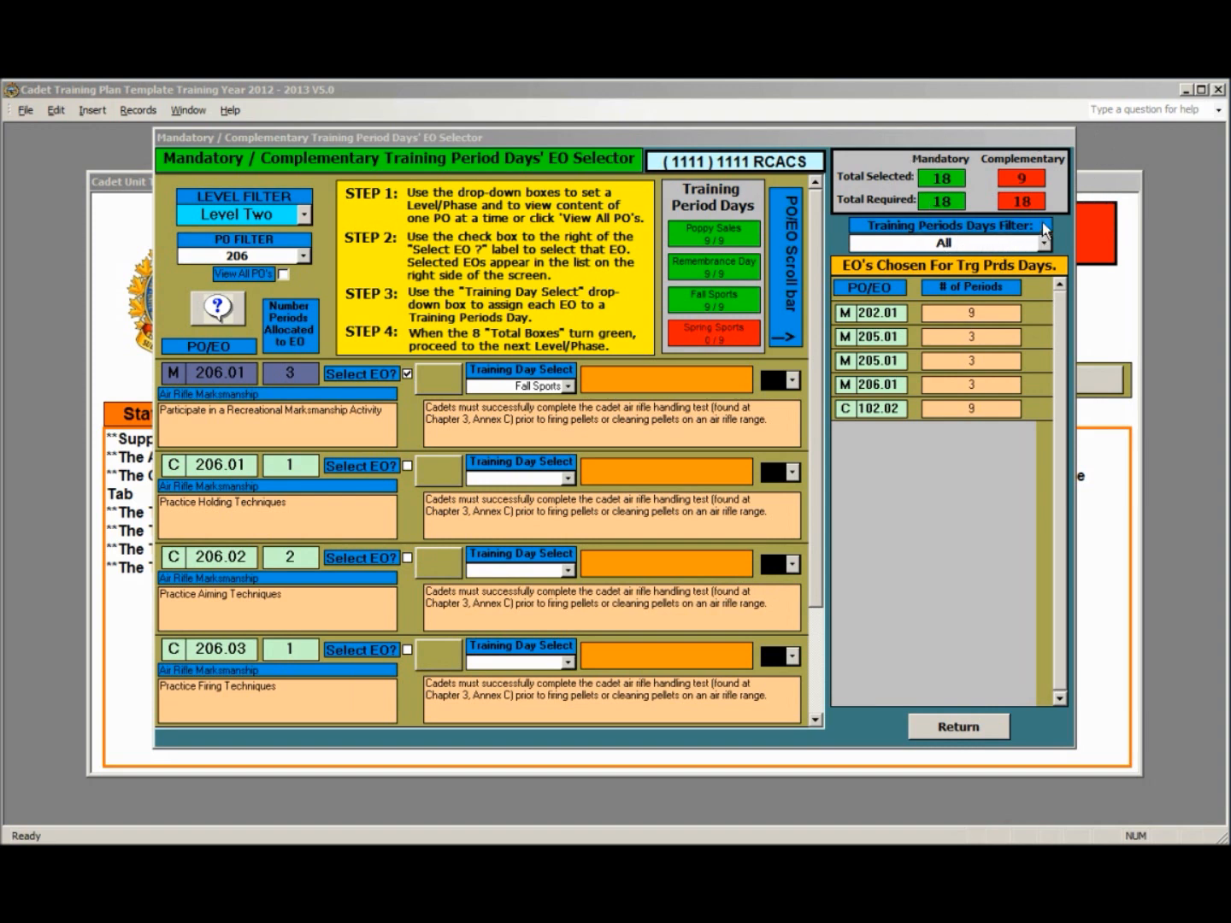
# Step: Filter back to PO 205 Recreational Sports, select complementary EO C 105.01 and split it into two days
pyautogui.click(303, 255)
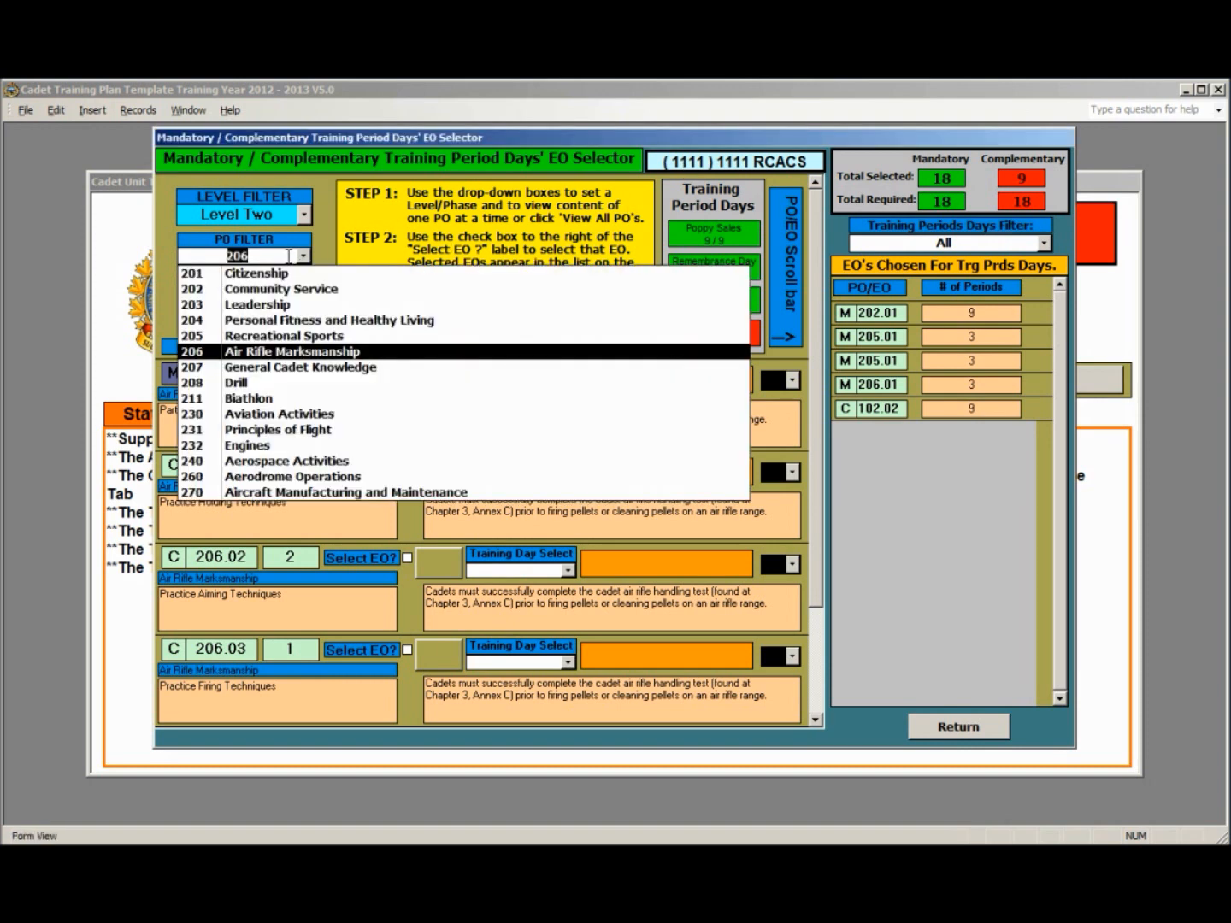
pyautogui.click(248, 336)
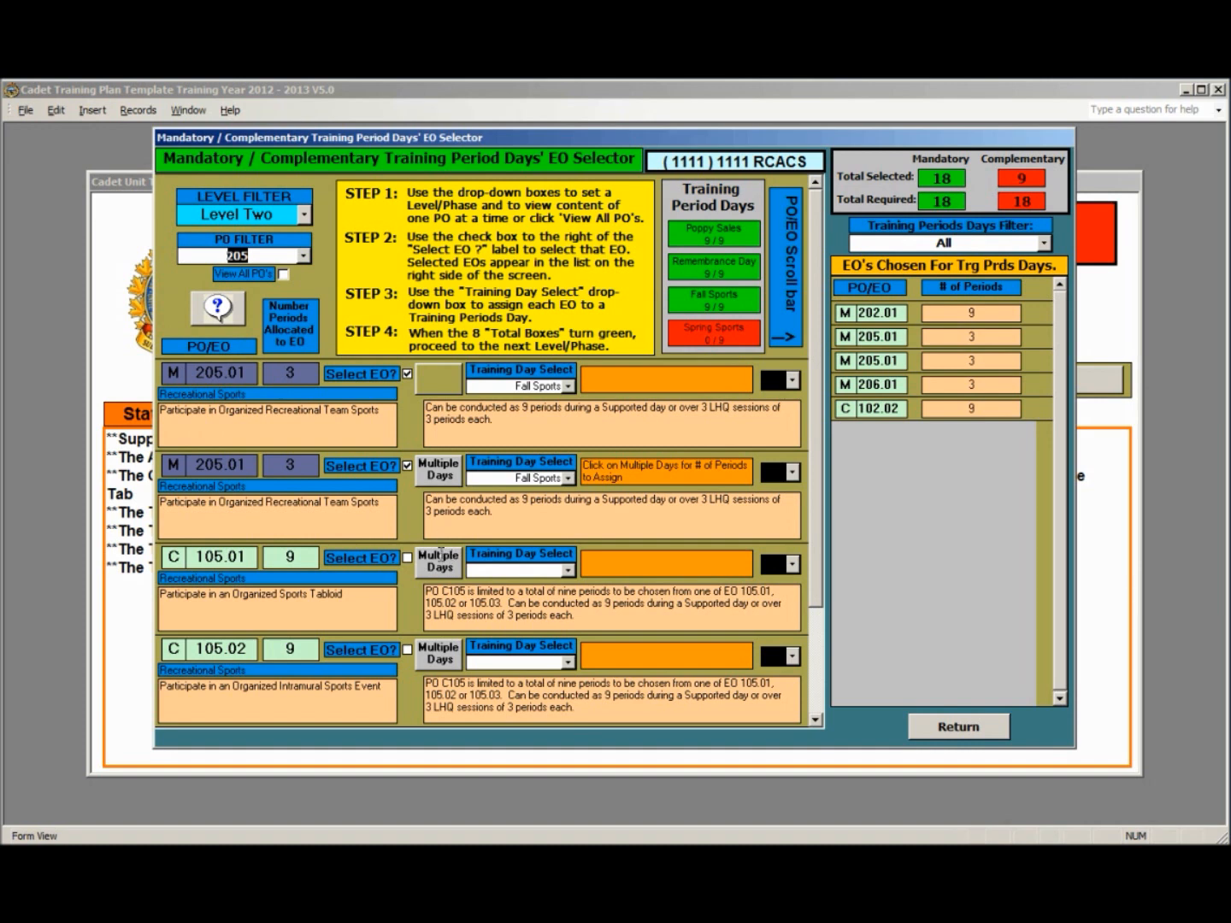
pyautogui.click(407, 557)
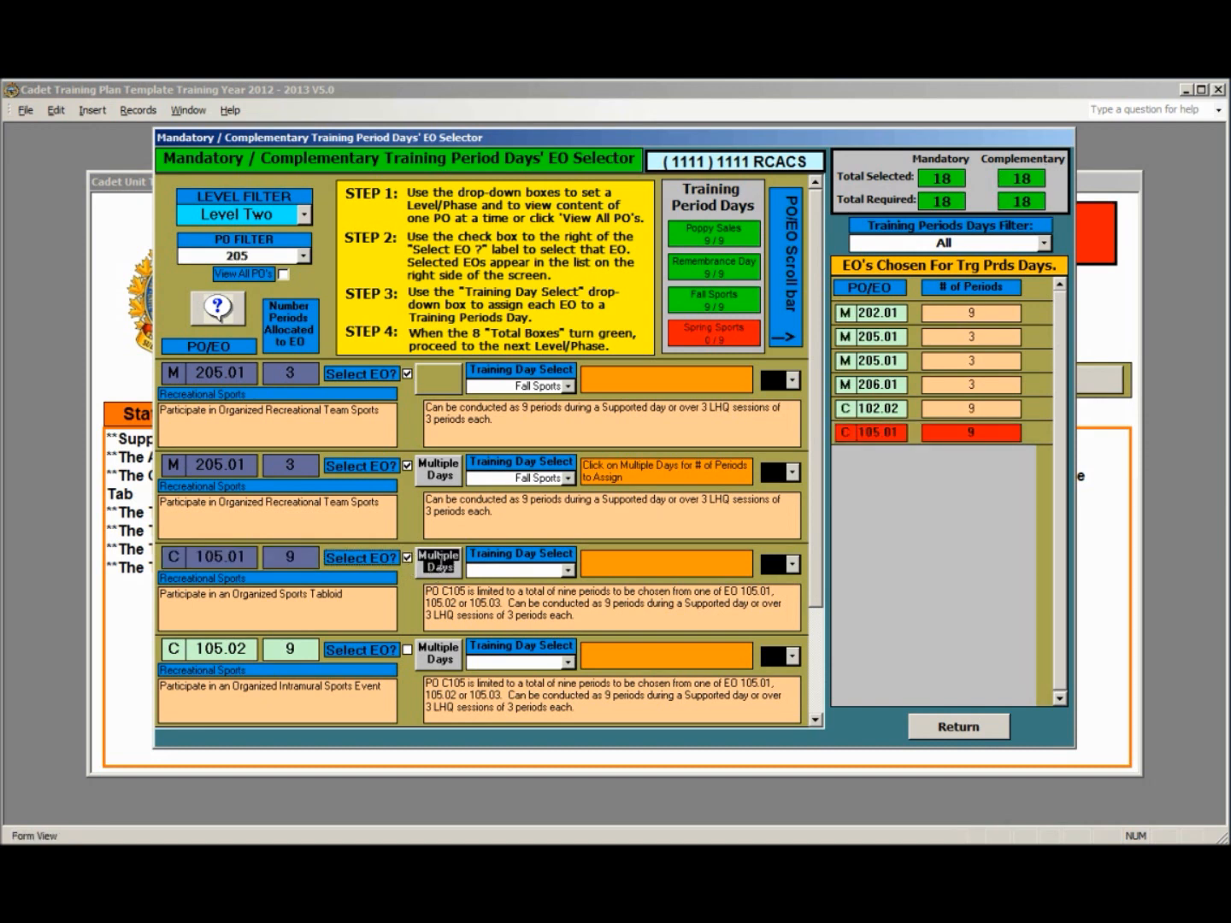
pyautogui.click(440, 562)
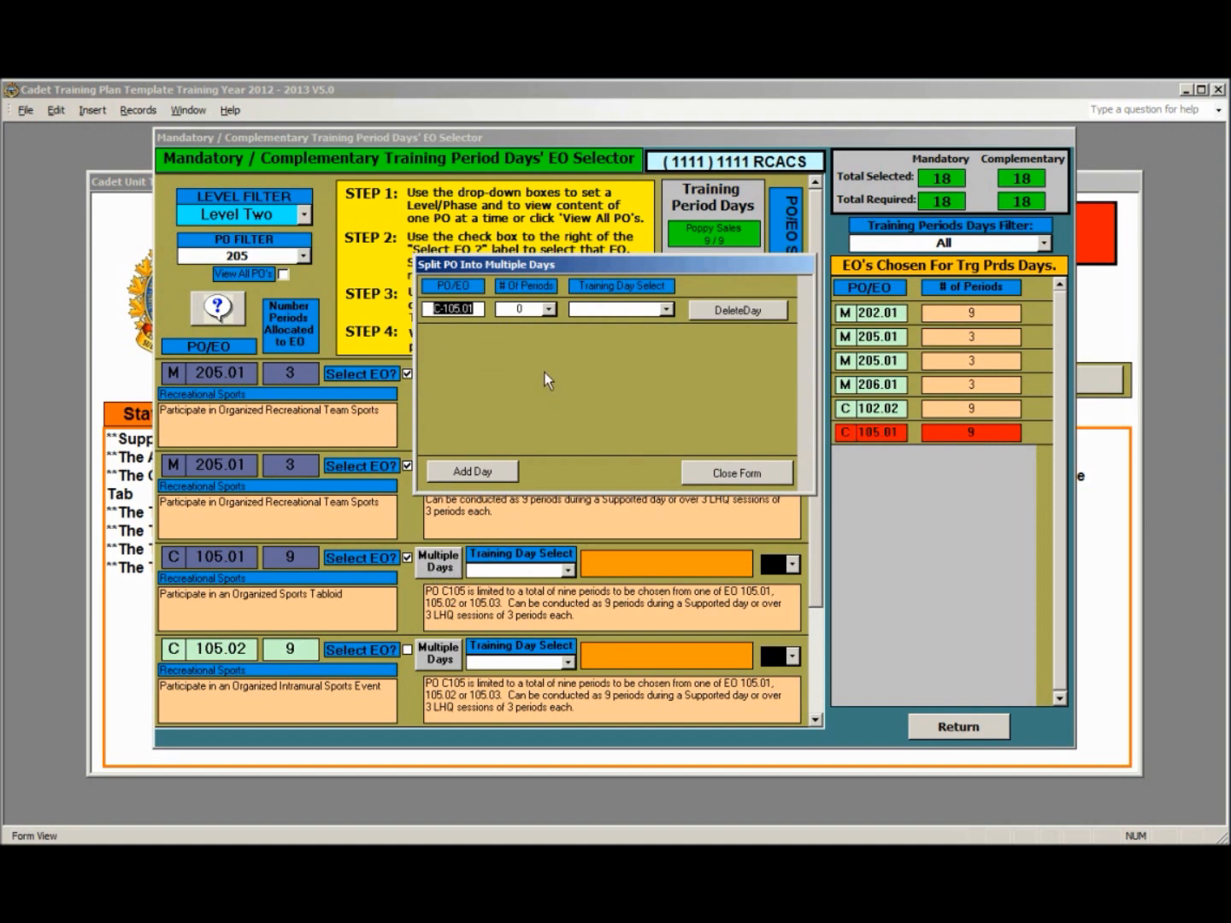
pyautogui.click(476, 474)
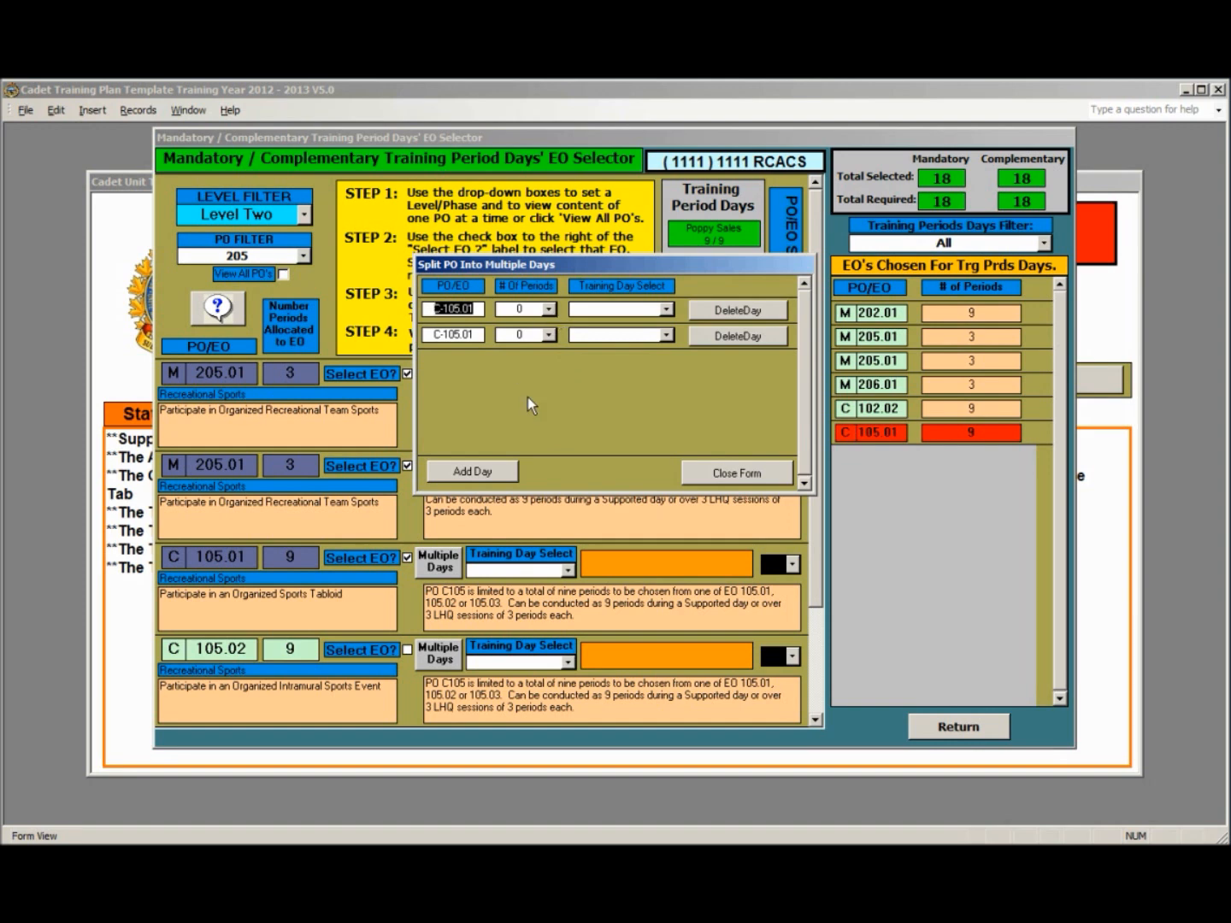
# Step: Allocate 6 periods to the first C-105.01 day and assign it to the Spring Sports training day
pyautogui.click(548, 309)
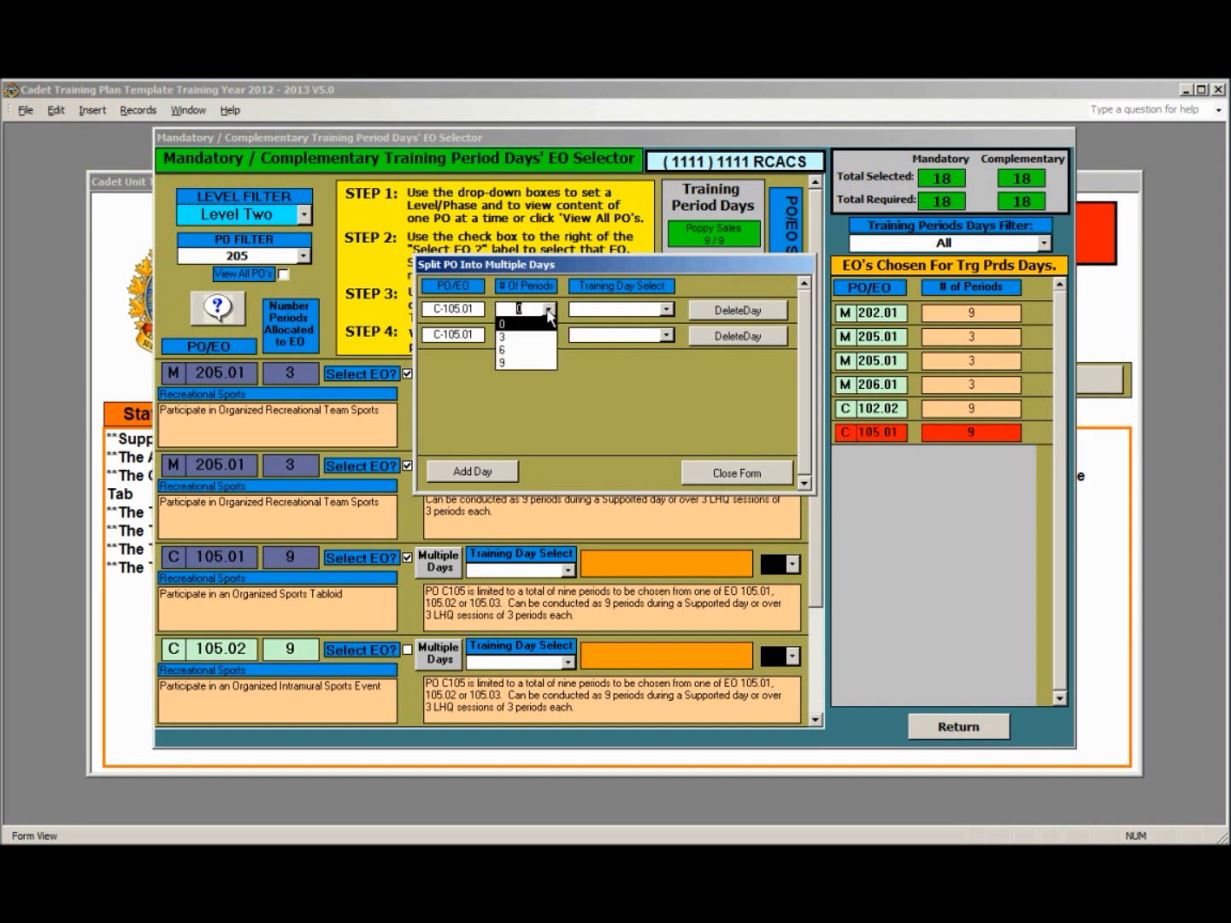
pyautogui.click(547, 324)
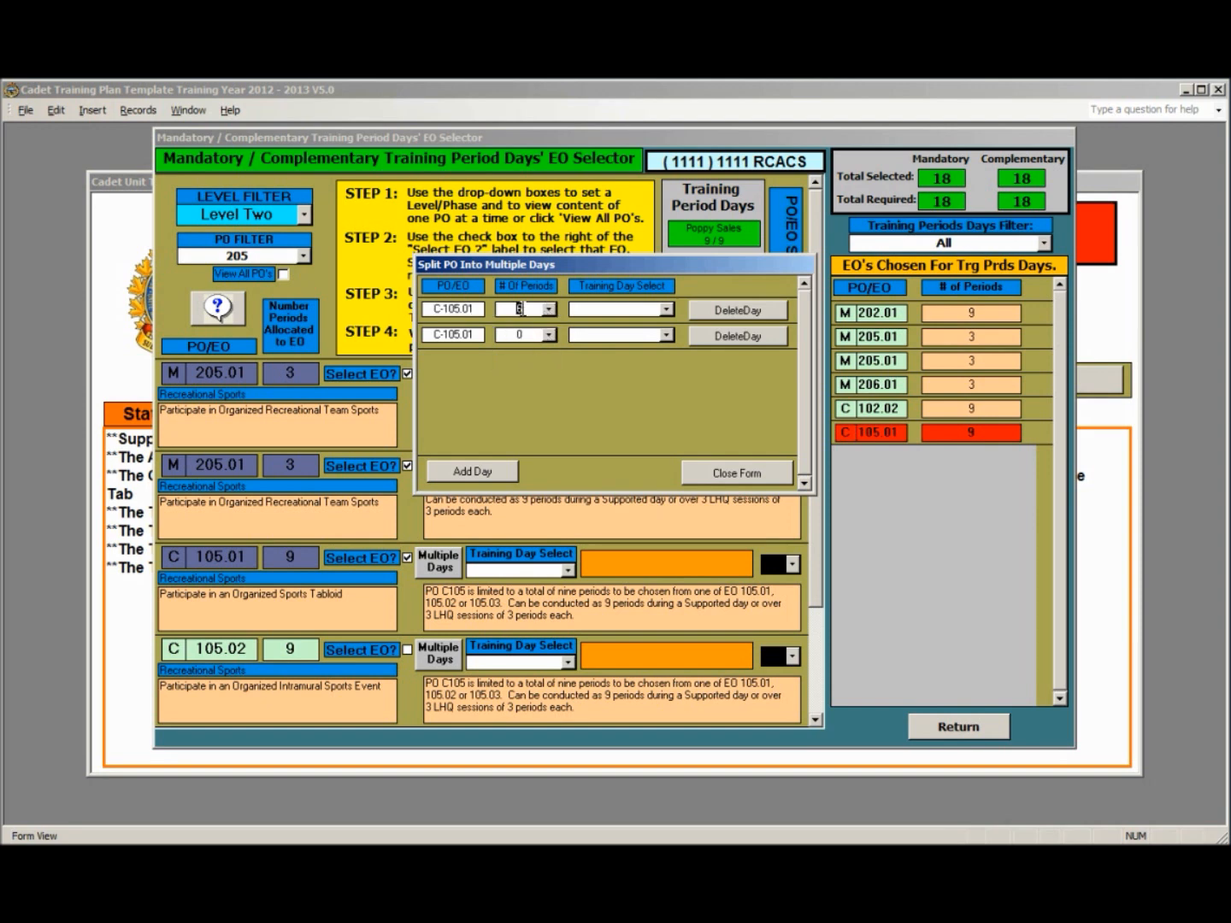
pyautogui.click(666, 311)
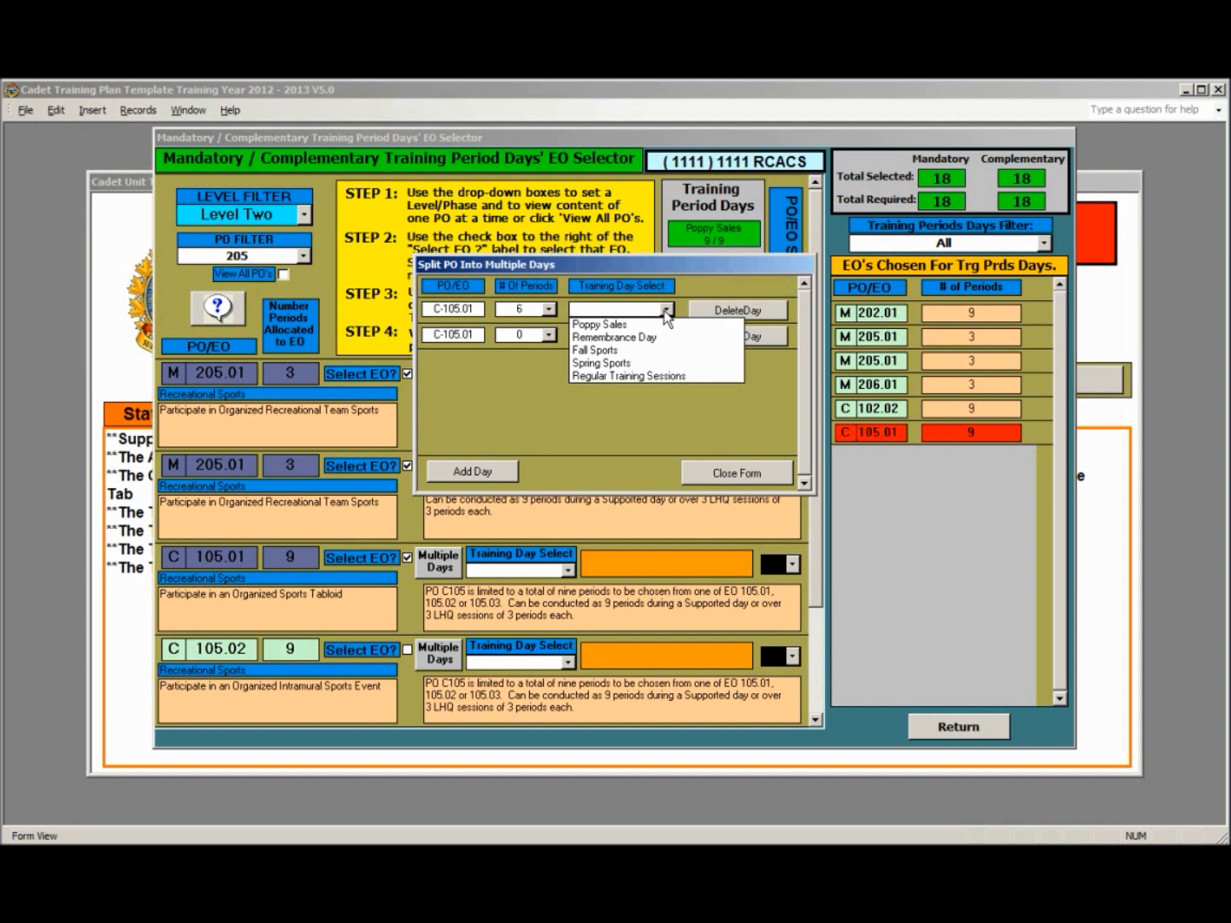
pyautogui.click(636, 364)
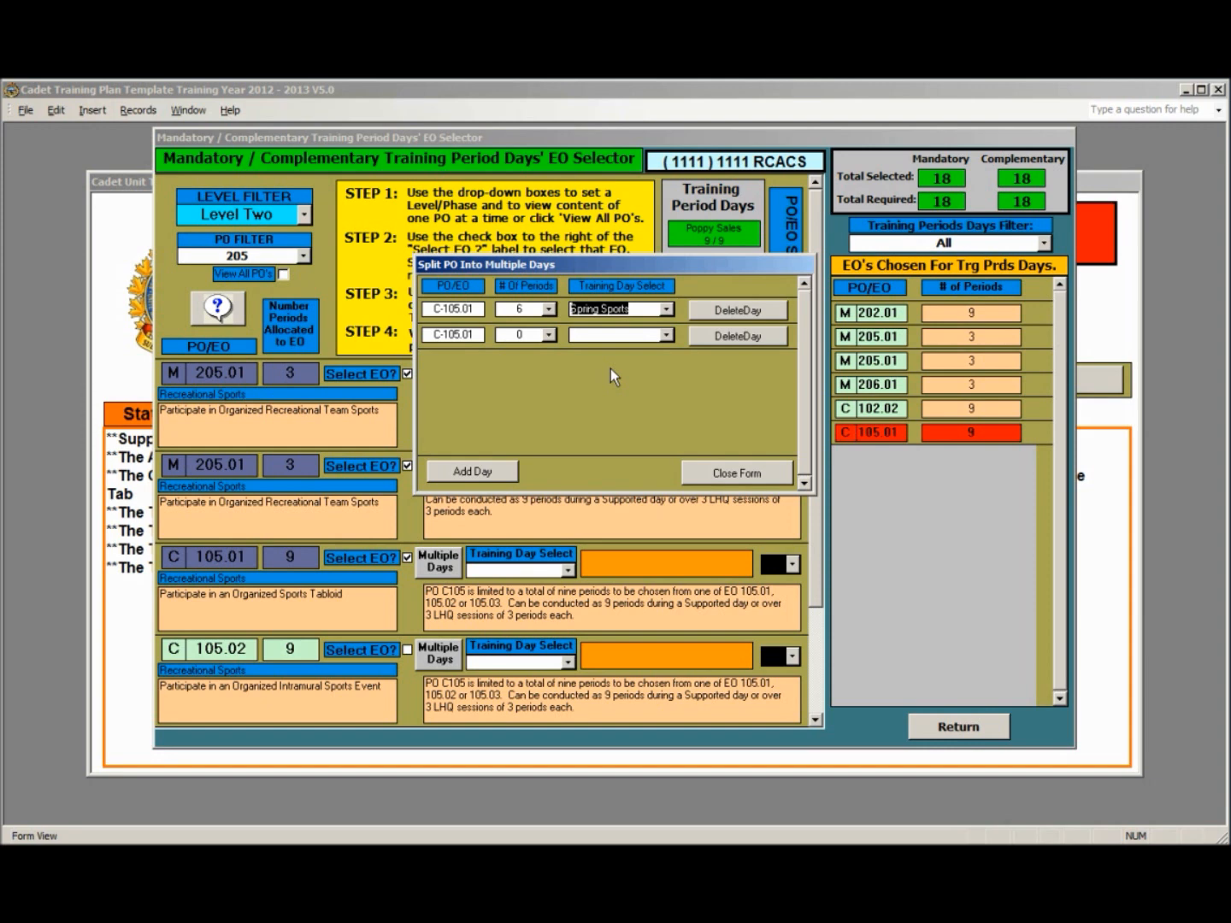
# Step: Delete and re-add the second C-105.01 day, assign it 3 periods in Regular Training Sessions, and close the split form
pyautogui.click(715, 335)
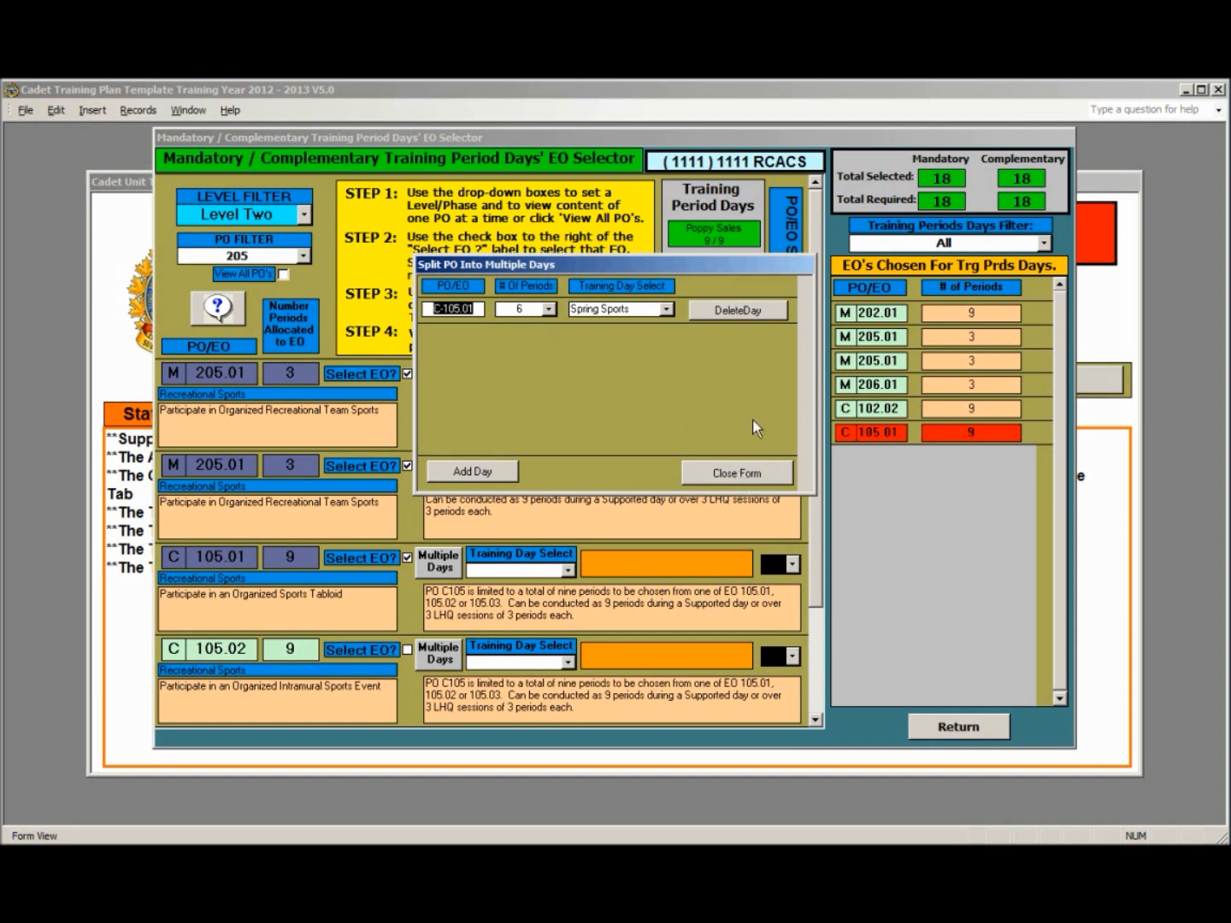
pyautogui.click(473, 471)
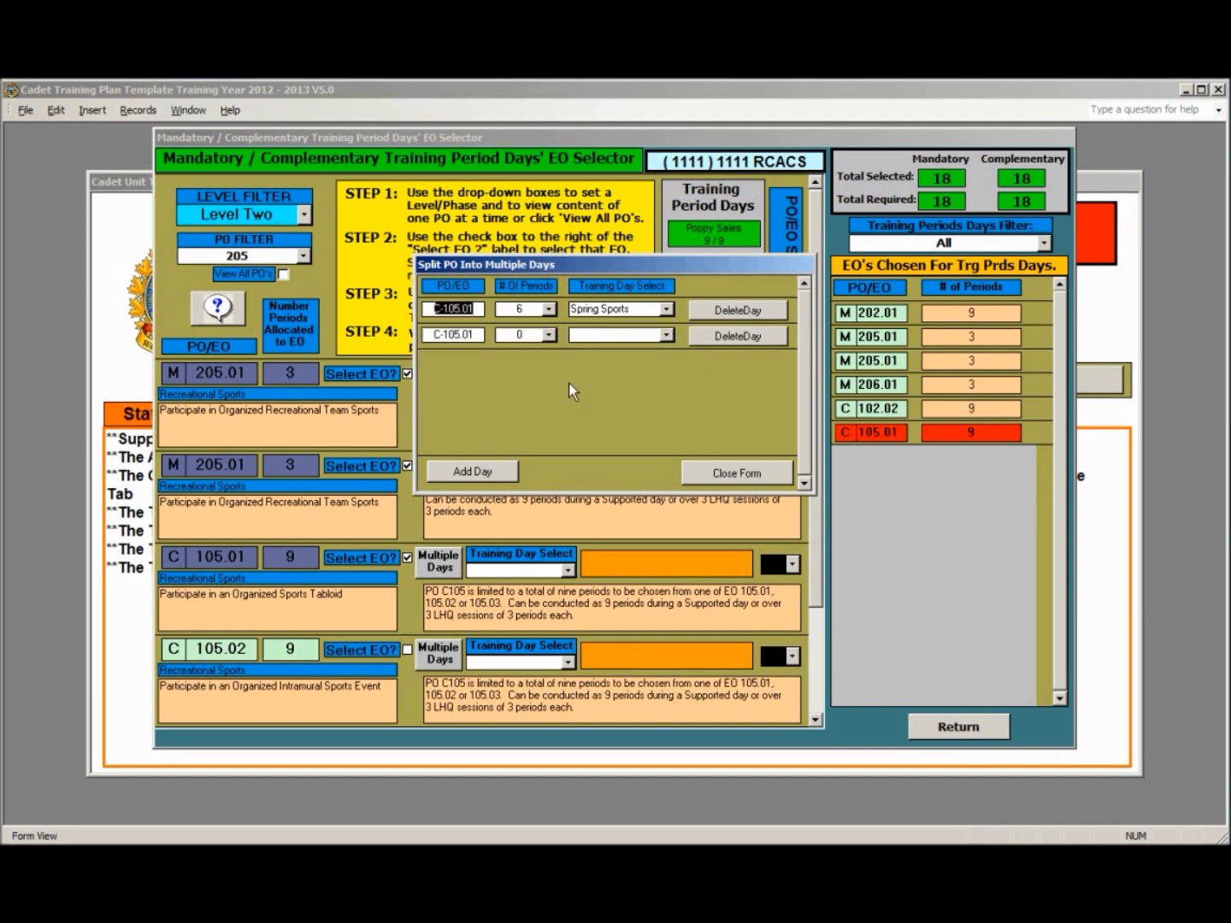
pyautogui.click(547, 336)
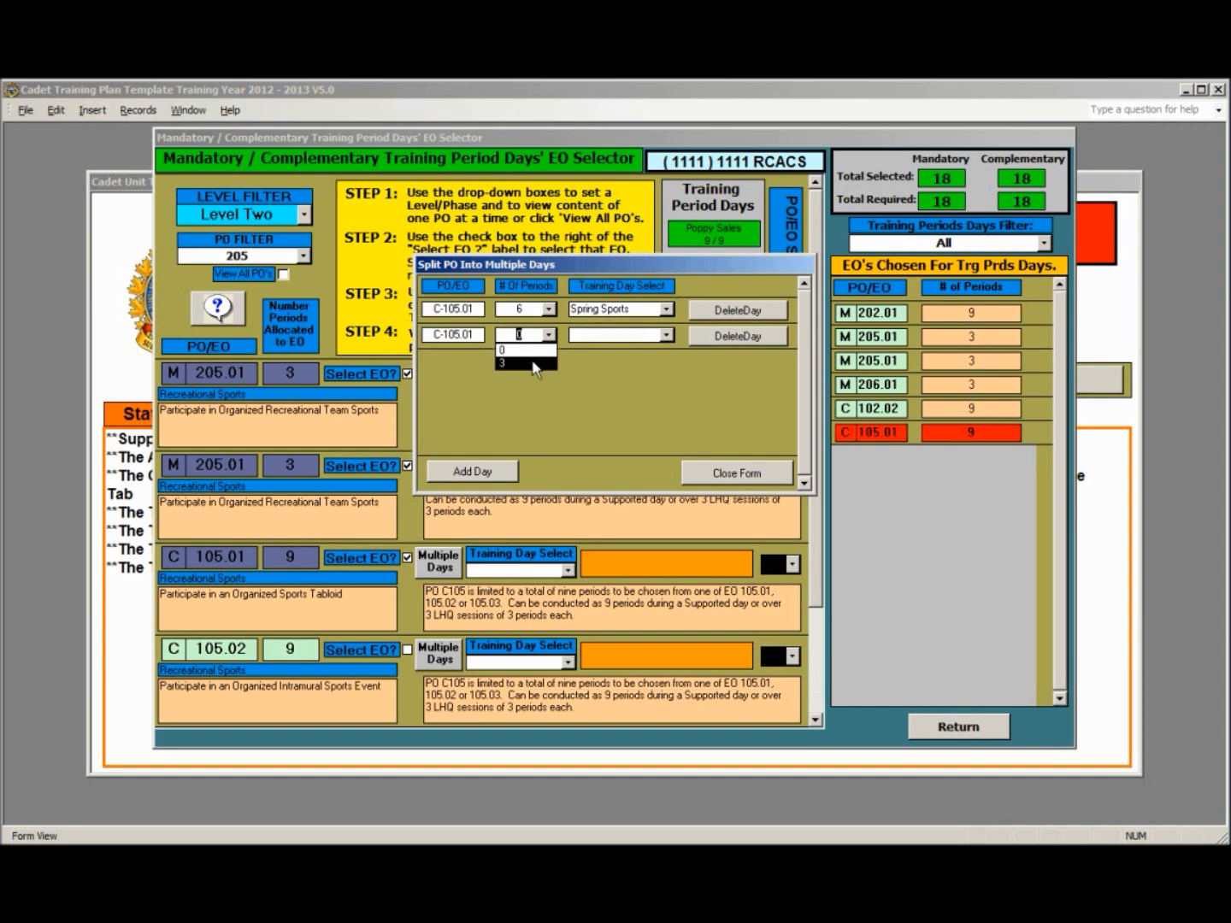
pyautogui.click(666, 335)
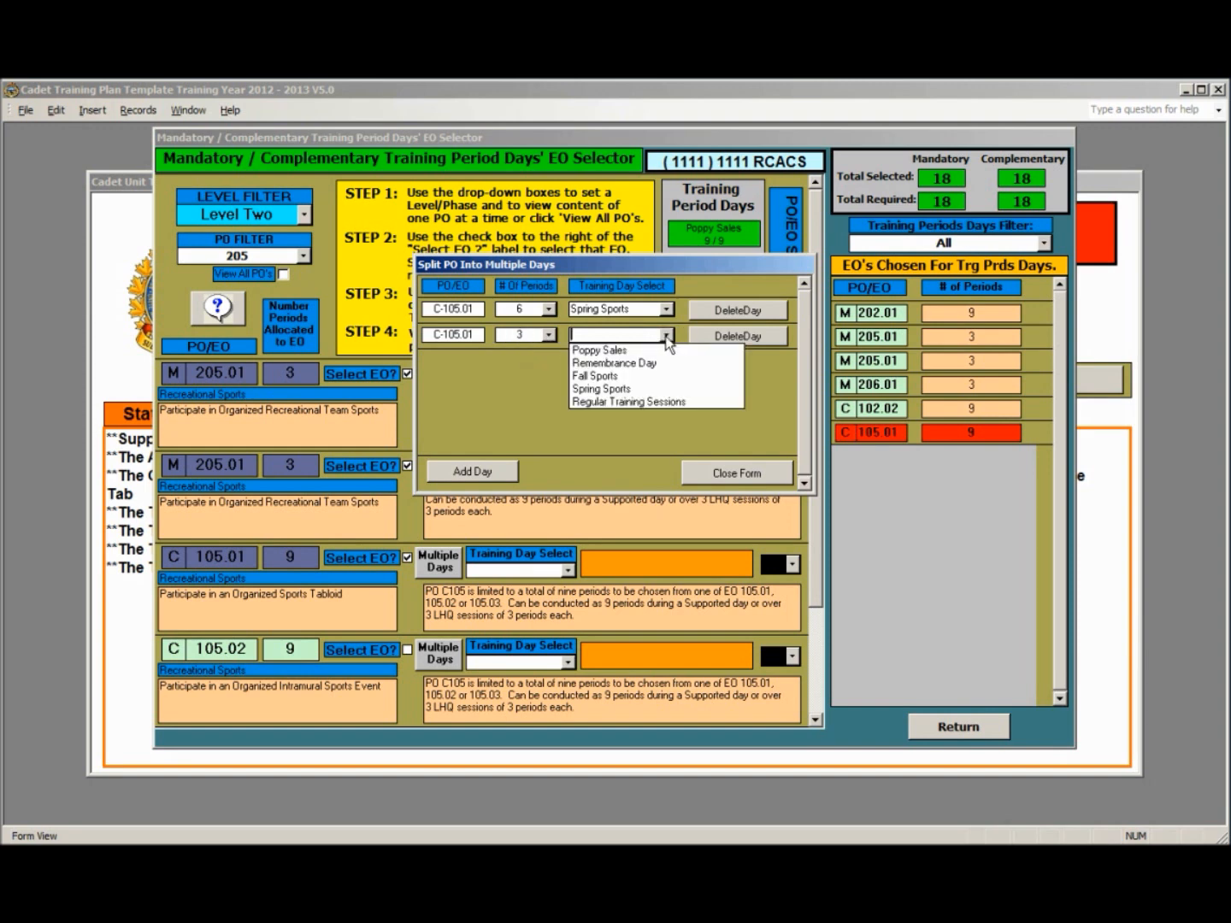
pyautogui.click(648, 401)
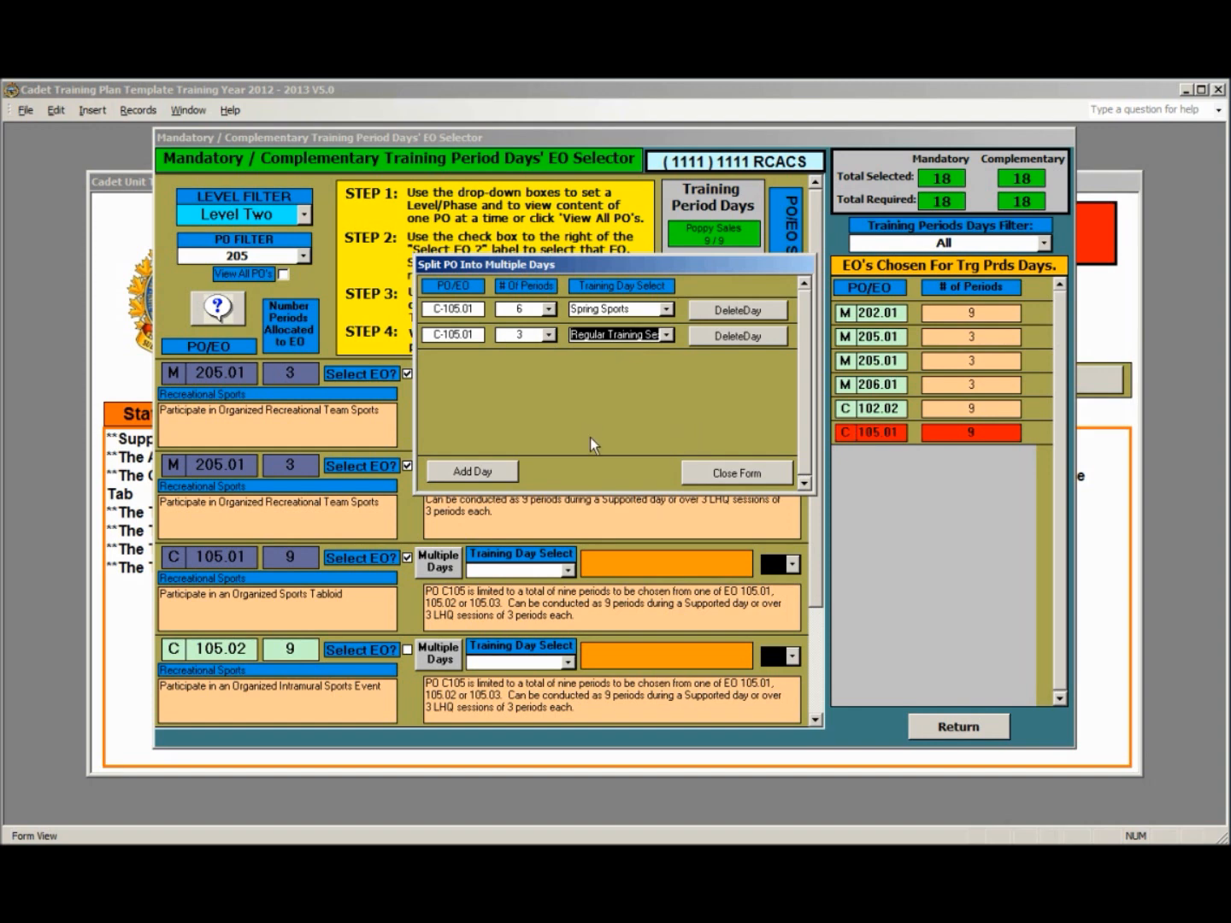
pyautogui.click(726, 471)
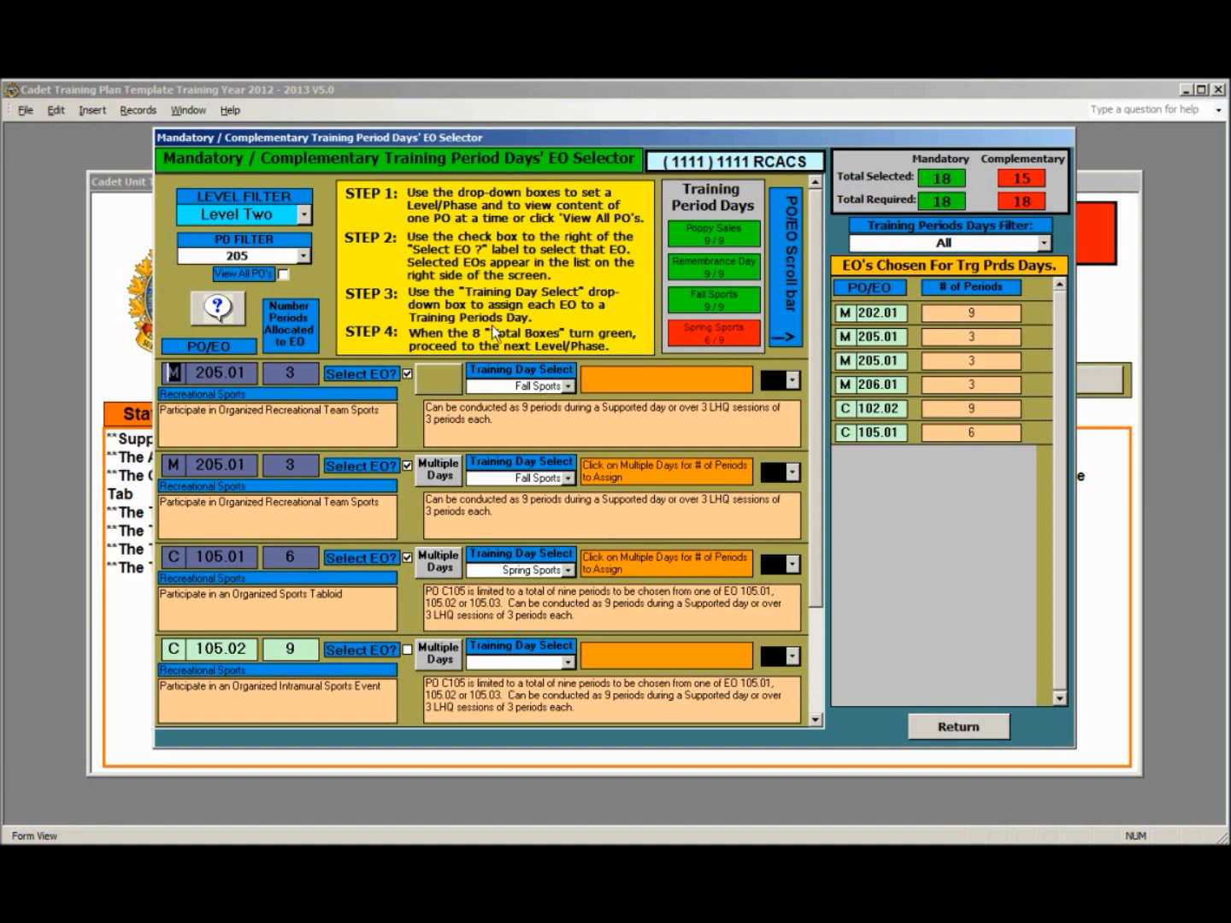
# Step: Filter to PO 211 Biathlon, select complementary EO C 111.01 and assign it to the Spring Sports training day
pyautogui.click(304, 256)
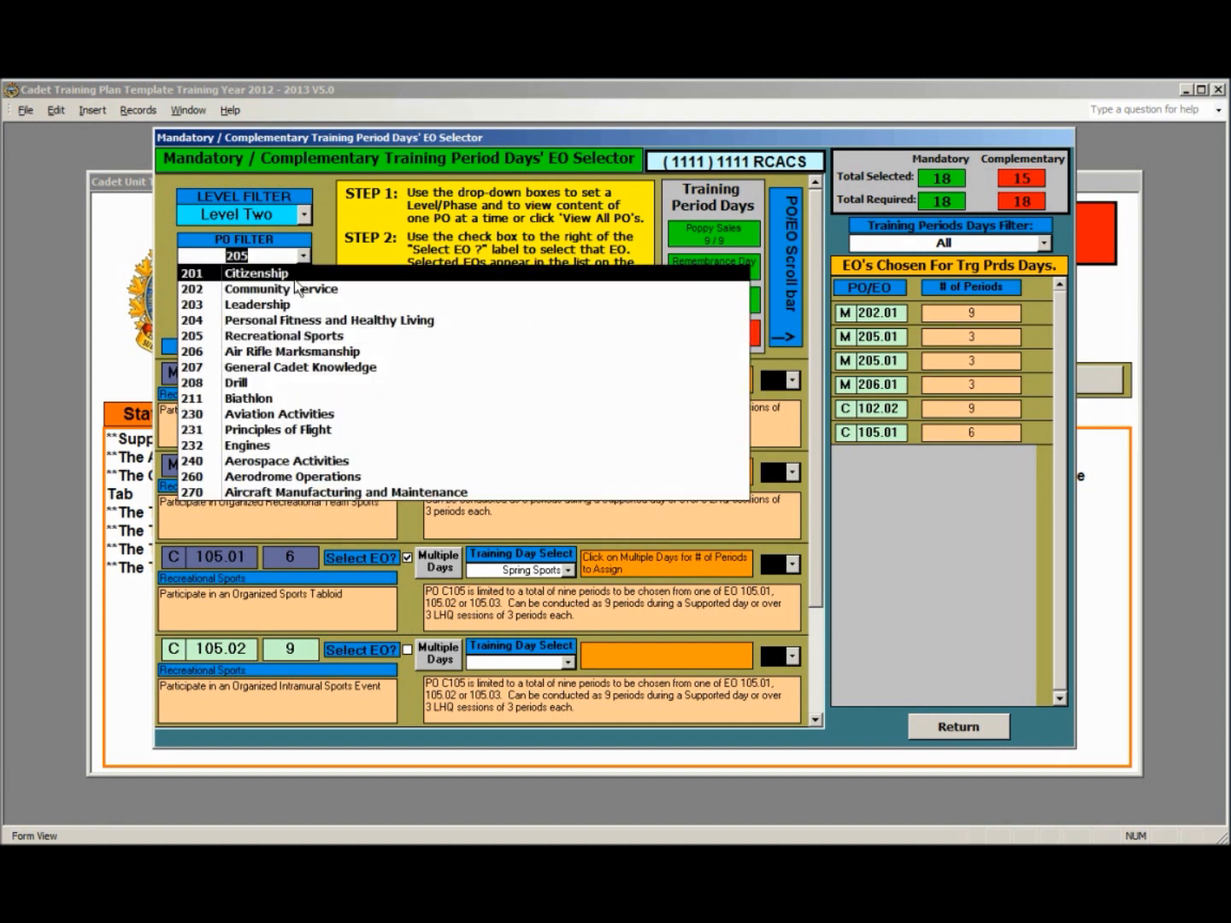
pyautogui.click(264, 400)
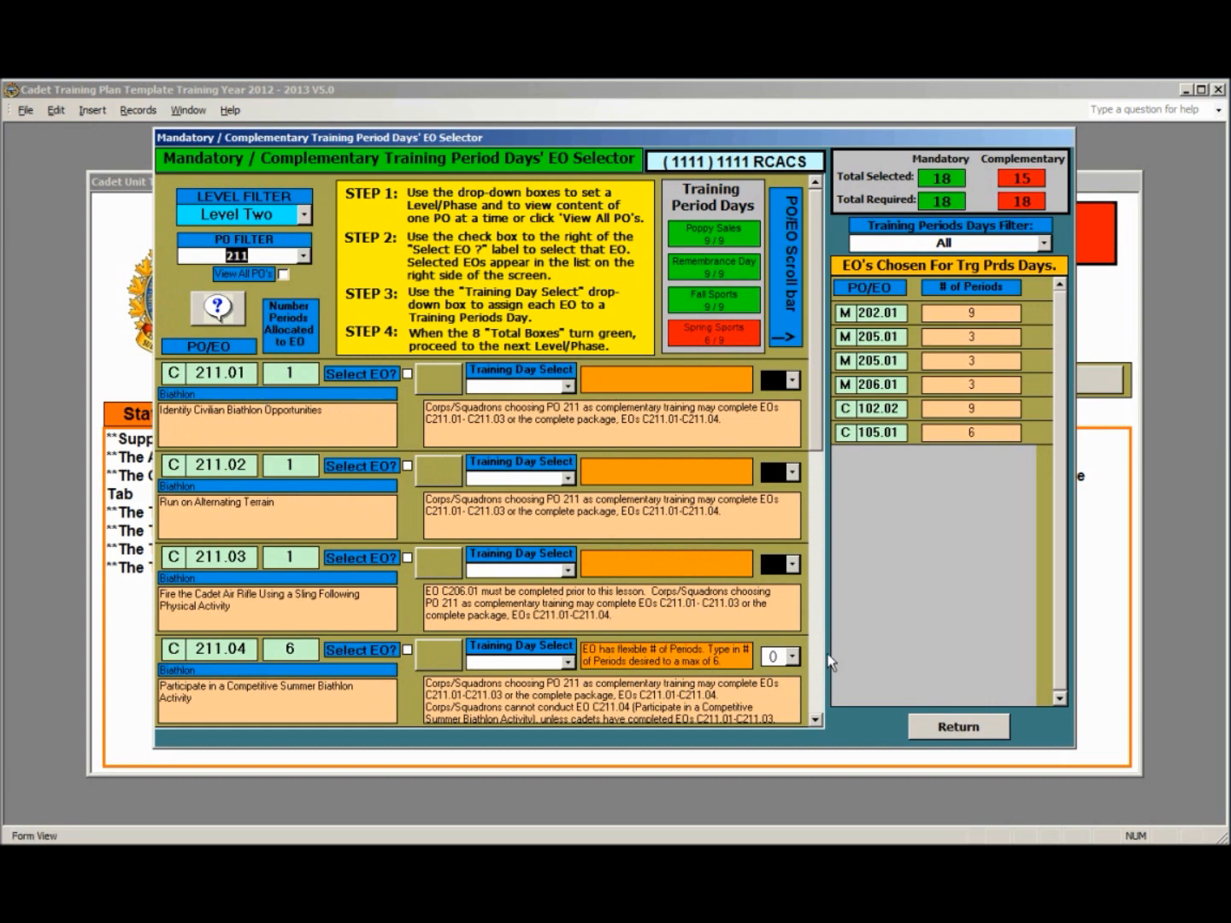
pyautogui.click(816, 719)
pyautogui.click(816, 718)
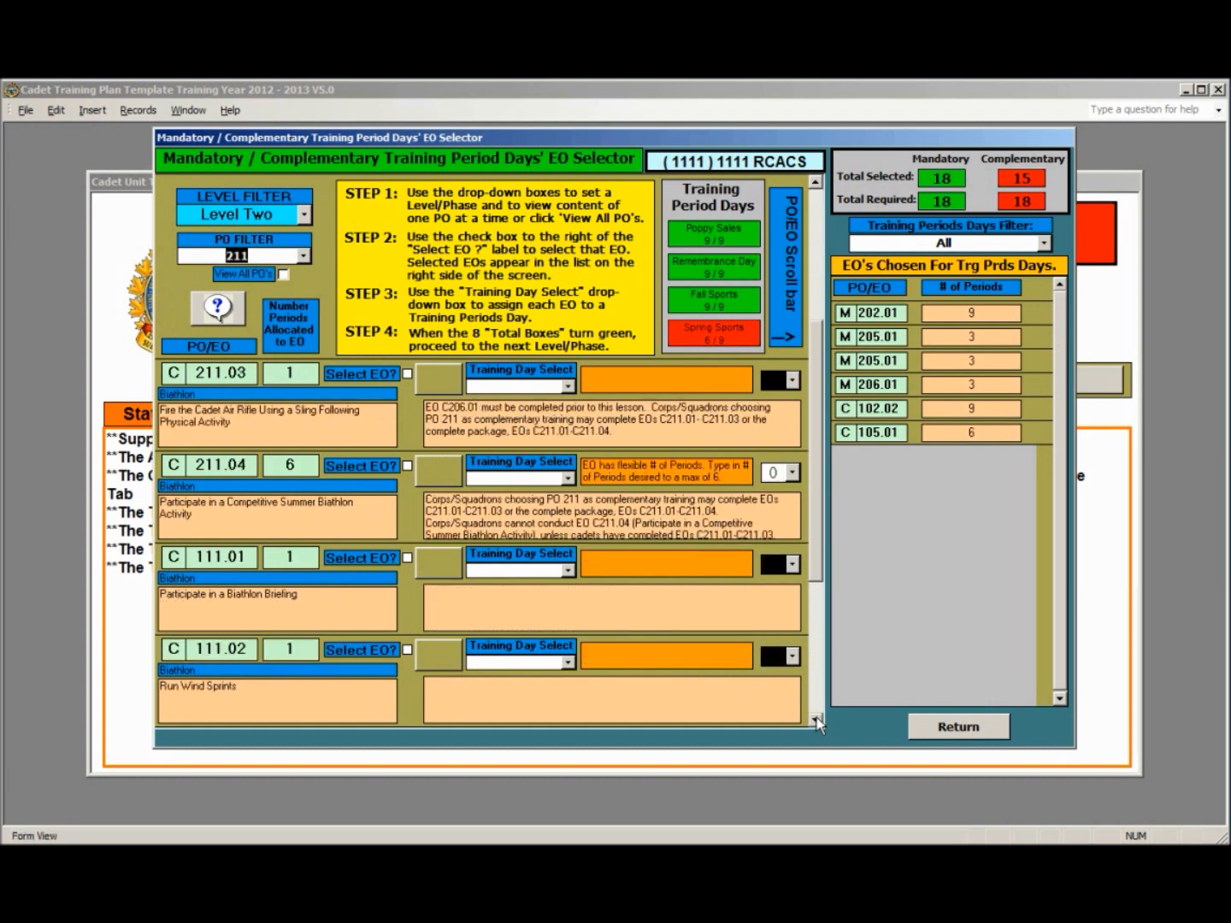
pyautogui.click(816, 718)
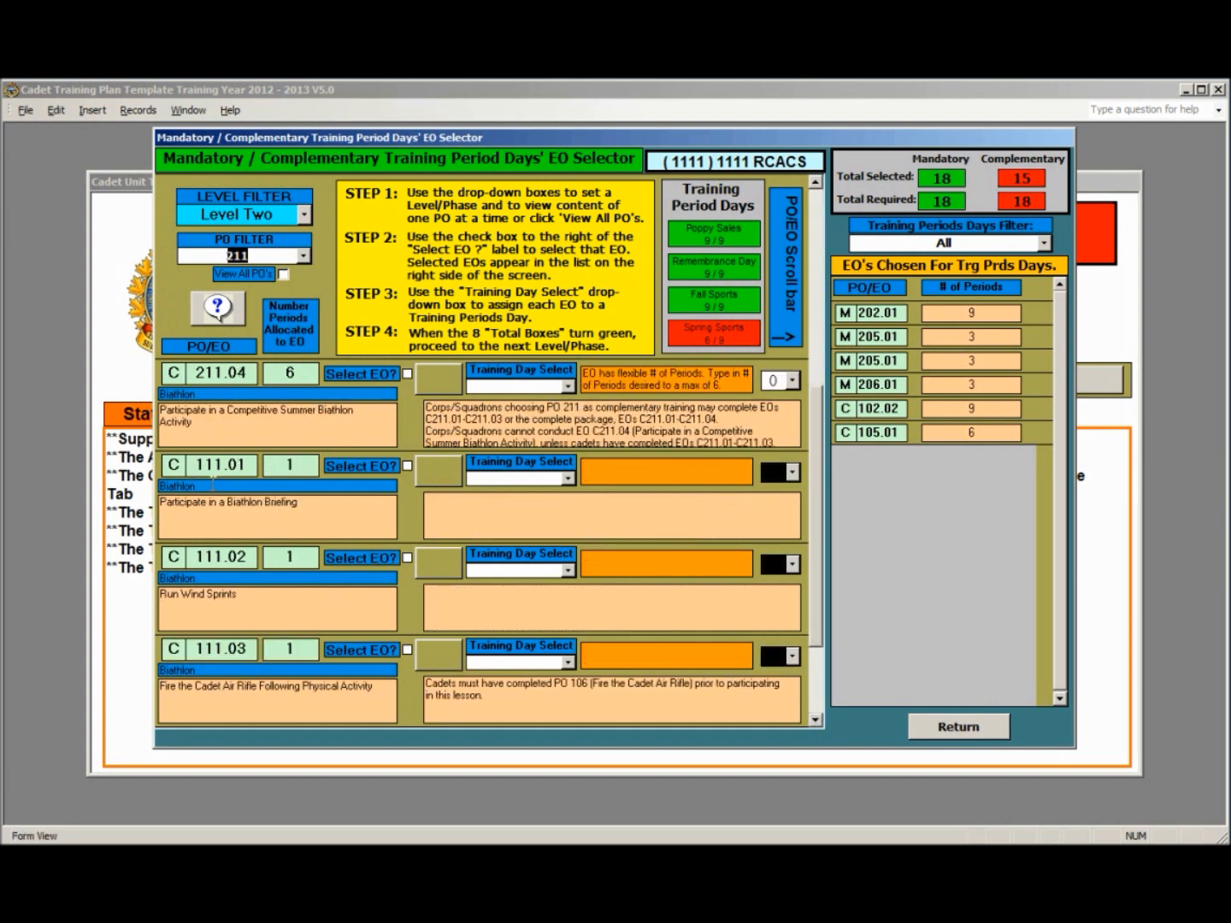
pyautogui.click(407, 467)
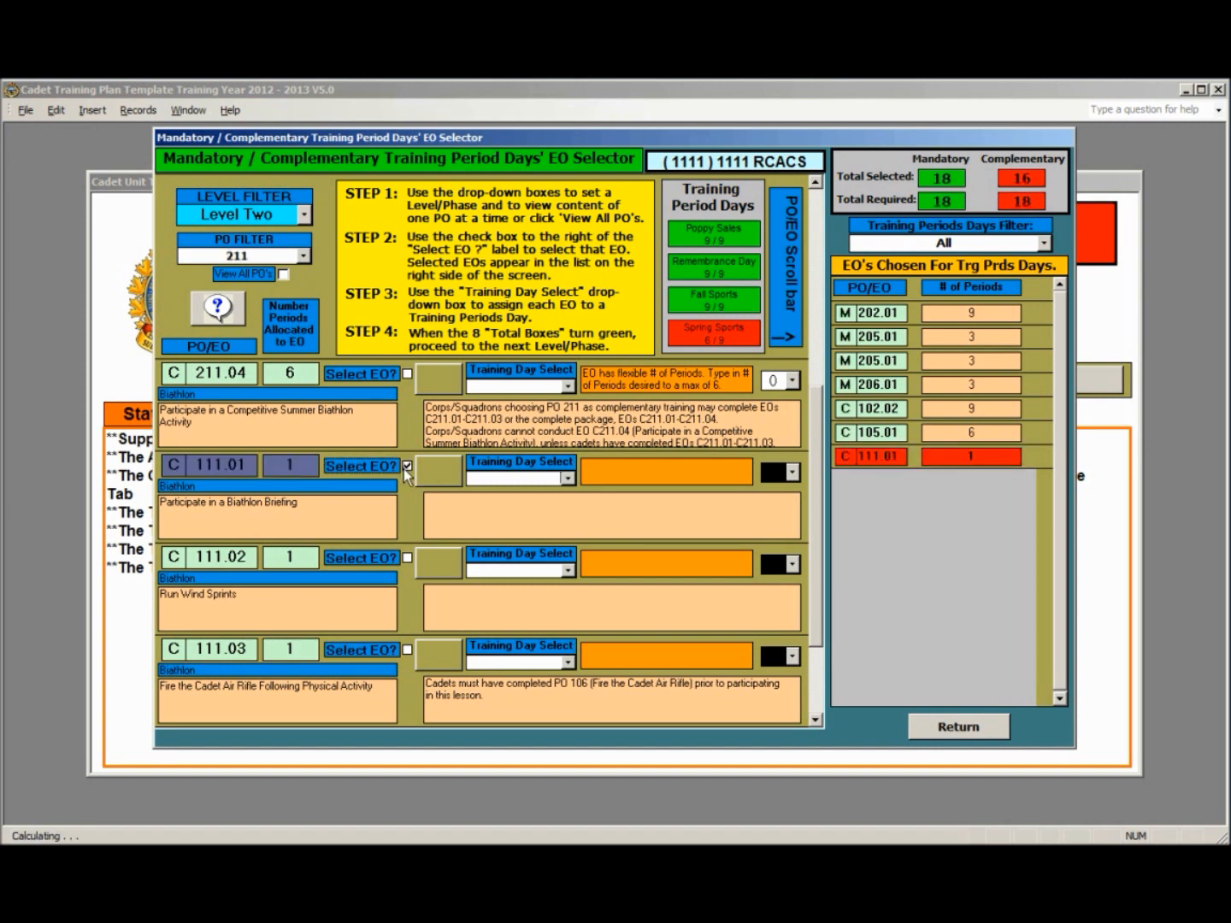
pyautogui.click(568, 479)
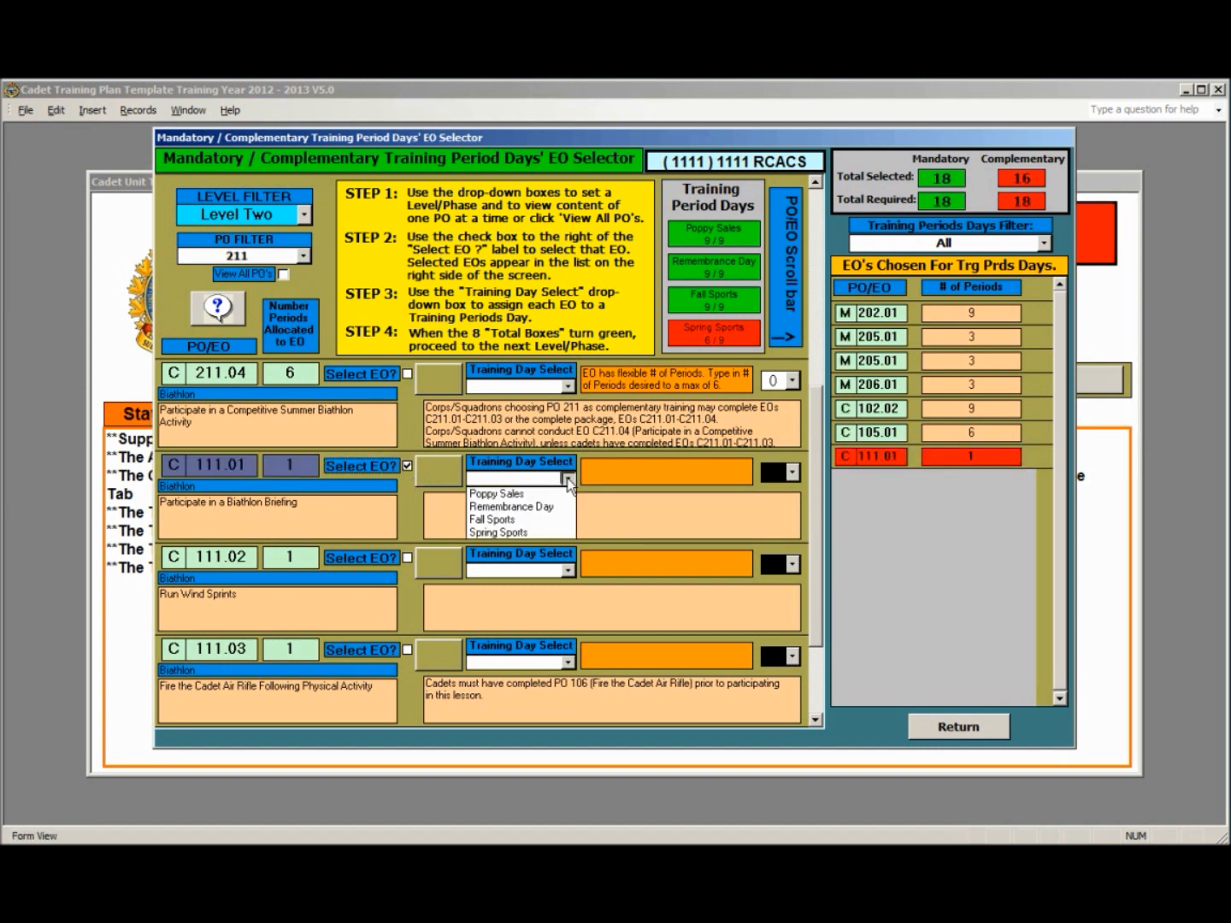
pyautogui.click(536, 533)
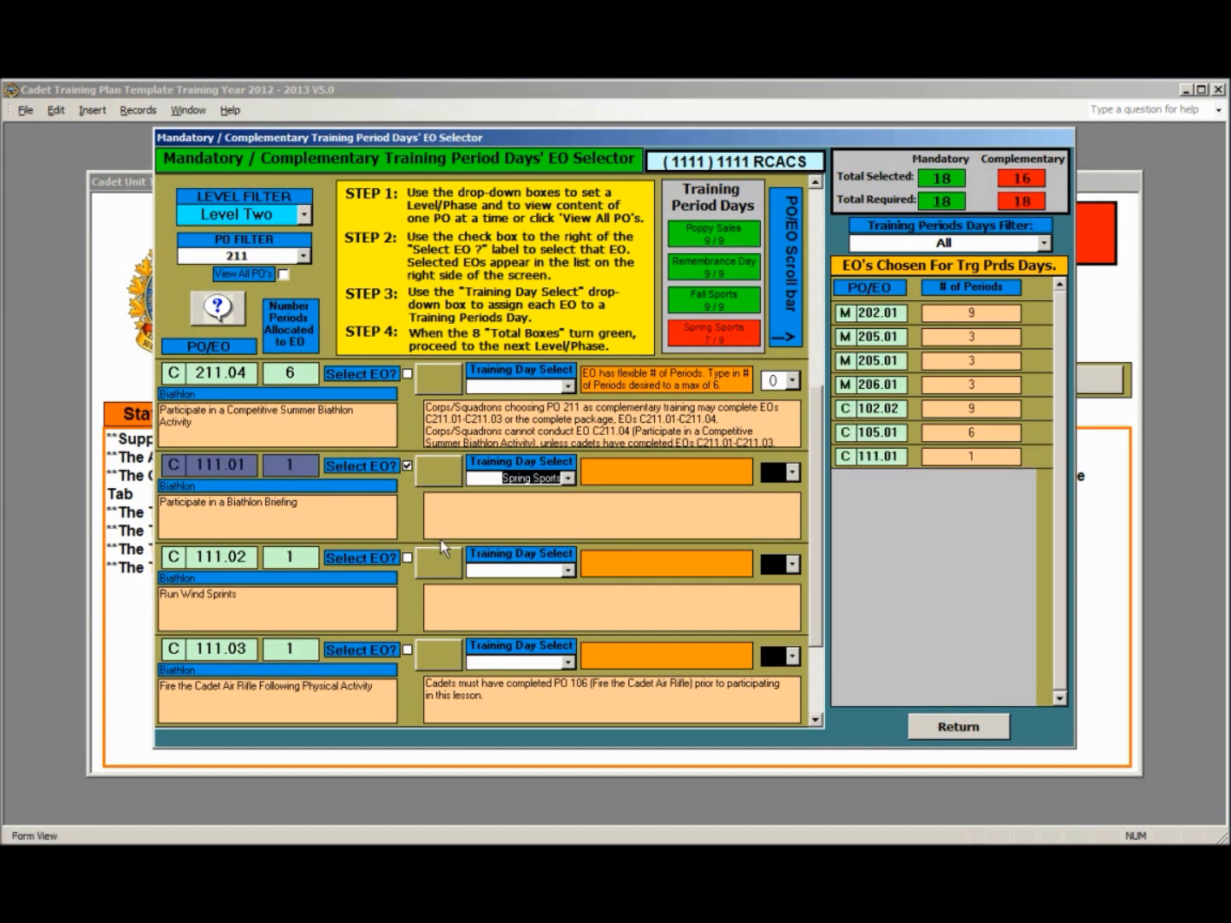
# Step: Select complementary EOs C 111.02 and C 111.03 and assign both to the Spring Sports training day
pyautogui.click(408, 559)
pyautogui.click(568, 571)
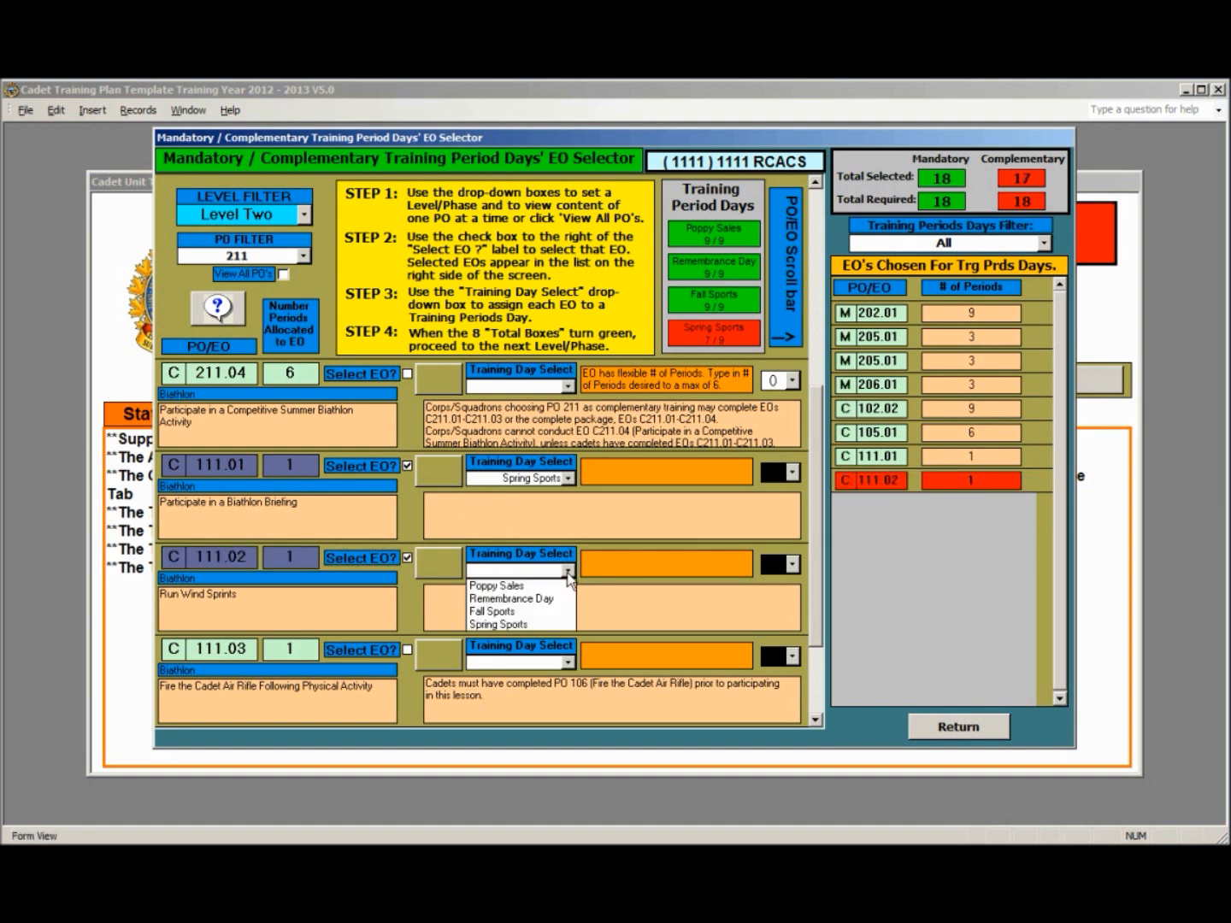
pyautogui.click(523, 625)
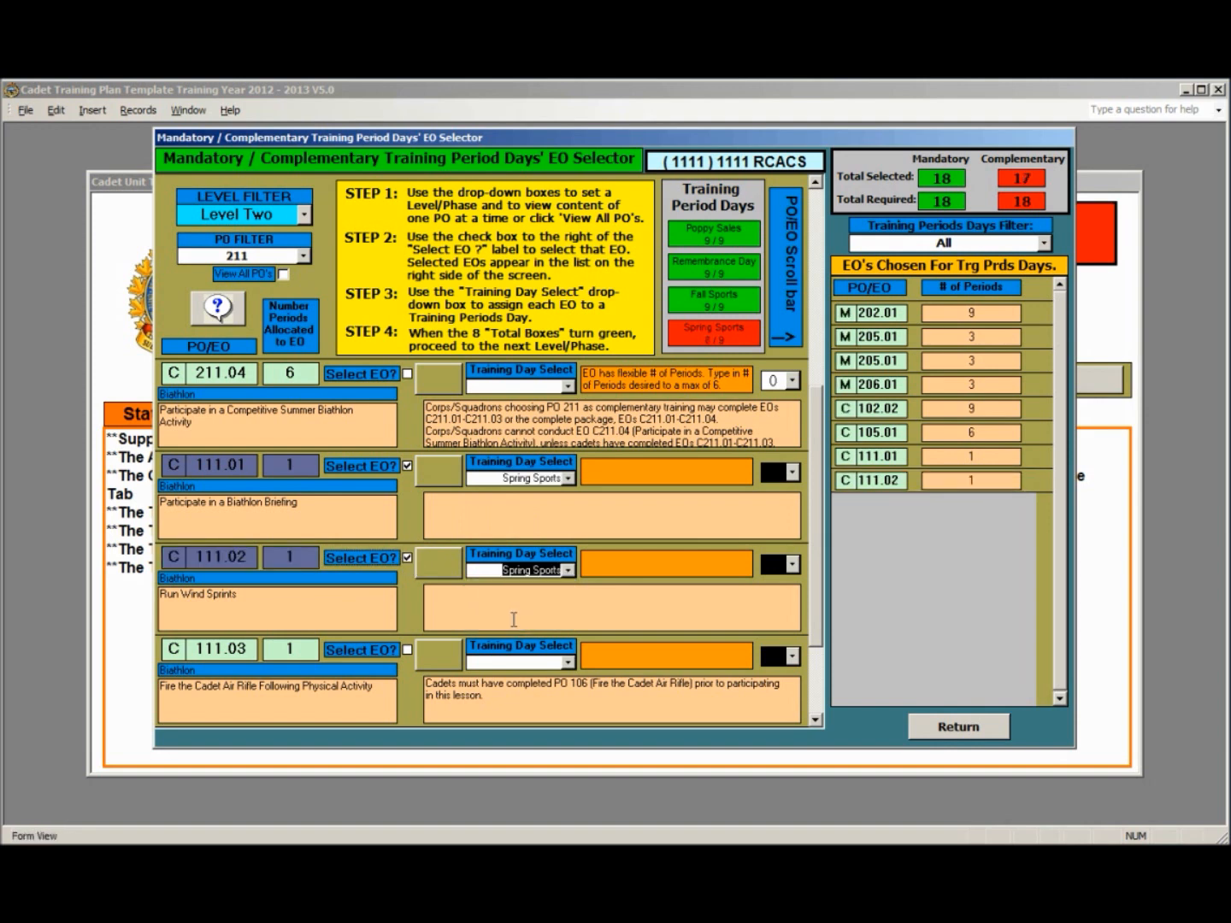
pyautogui.click(406, 650)
pyautogui.click(568, 663)
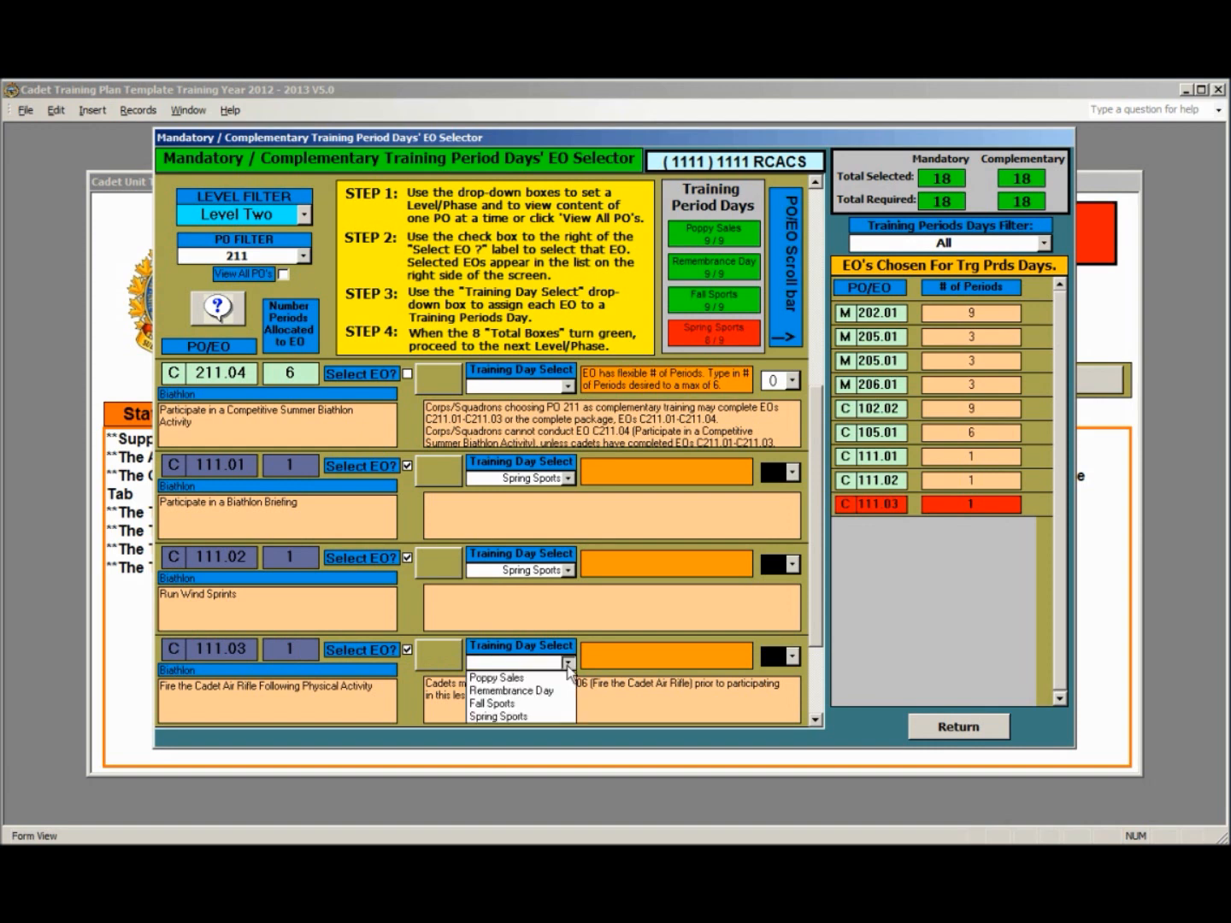
pyautogui.click(530, 718)
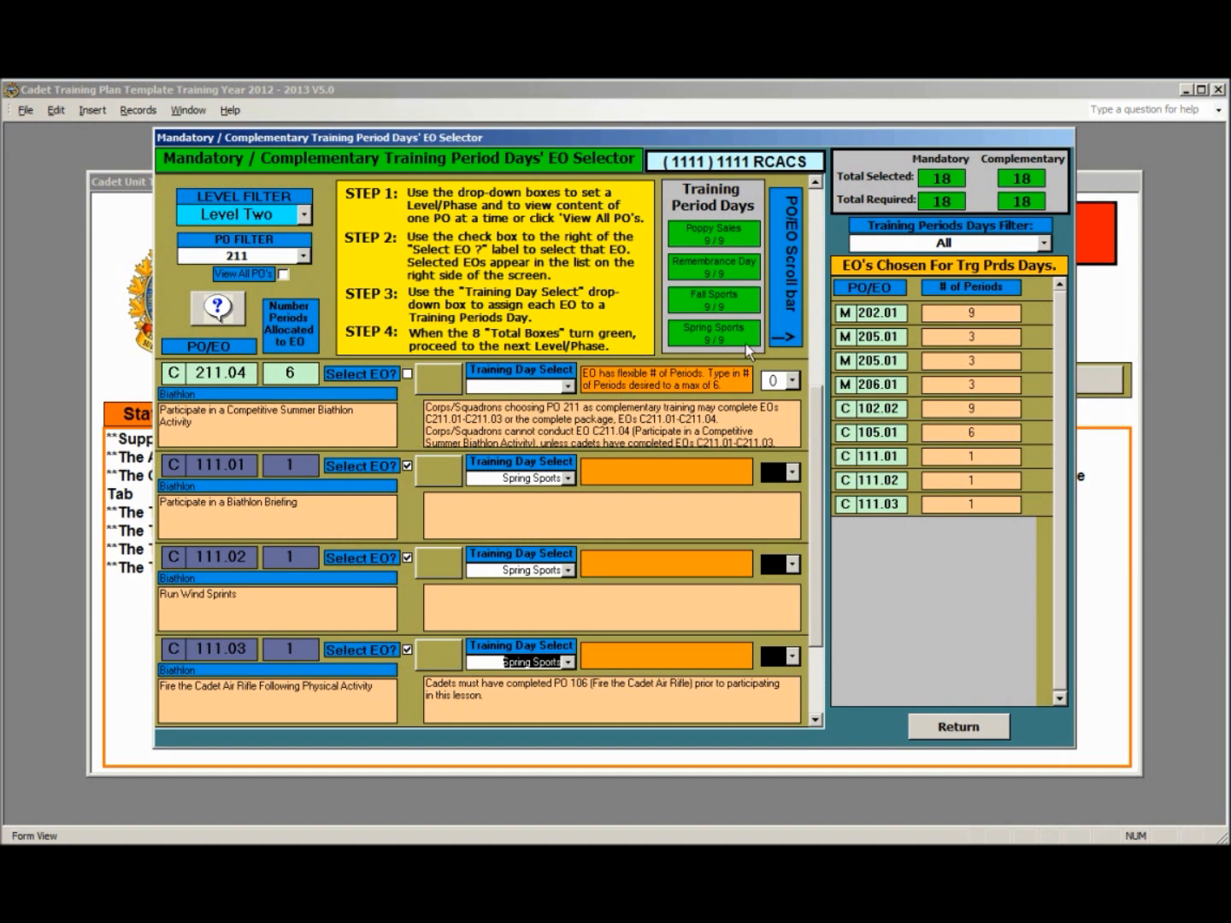
# Step: Check the levels offered by the level filter without changing it, and return to the PO Wizards
pyautogui.click(305, 217)
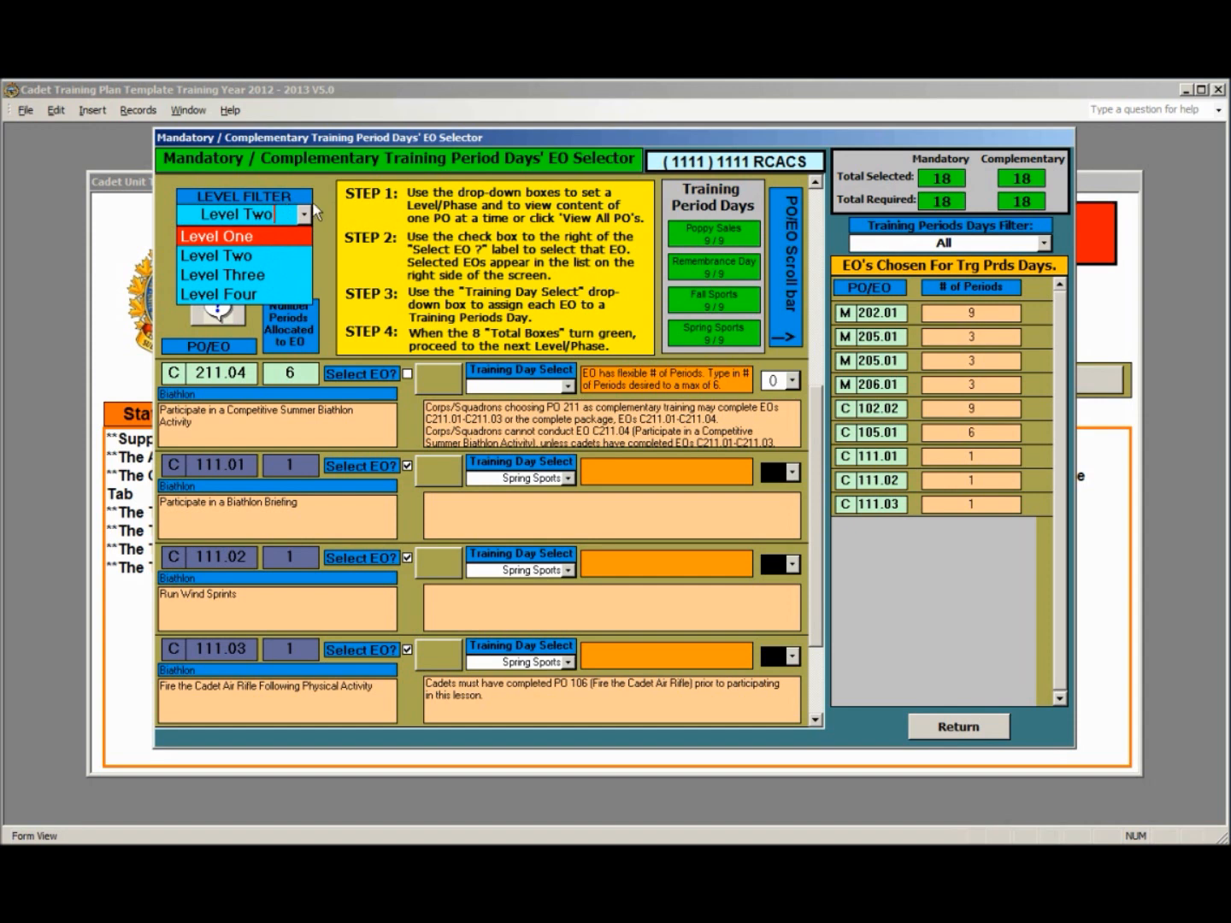
pyautogui.click(331, 215)
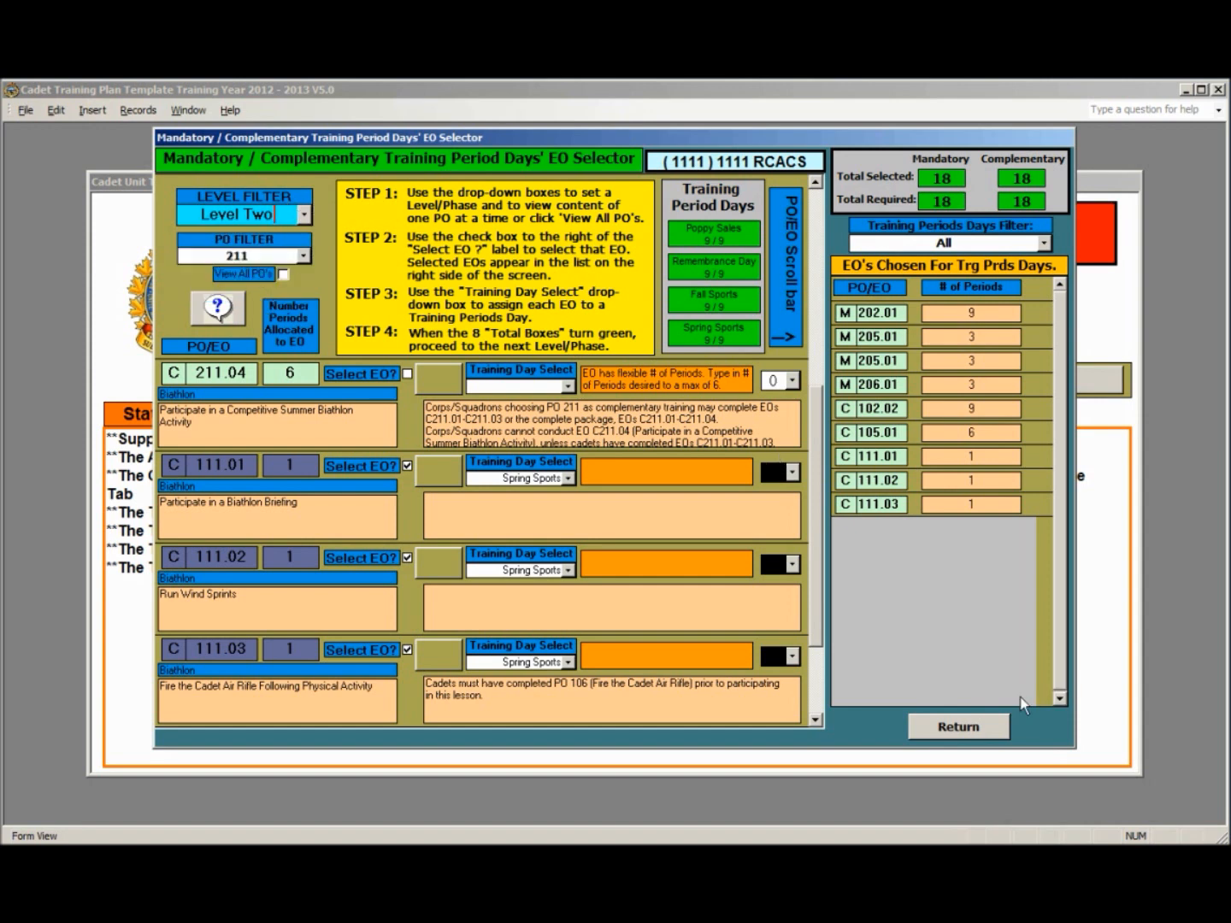
pyautogui.click(988, 727)
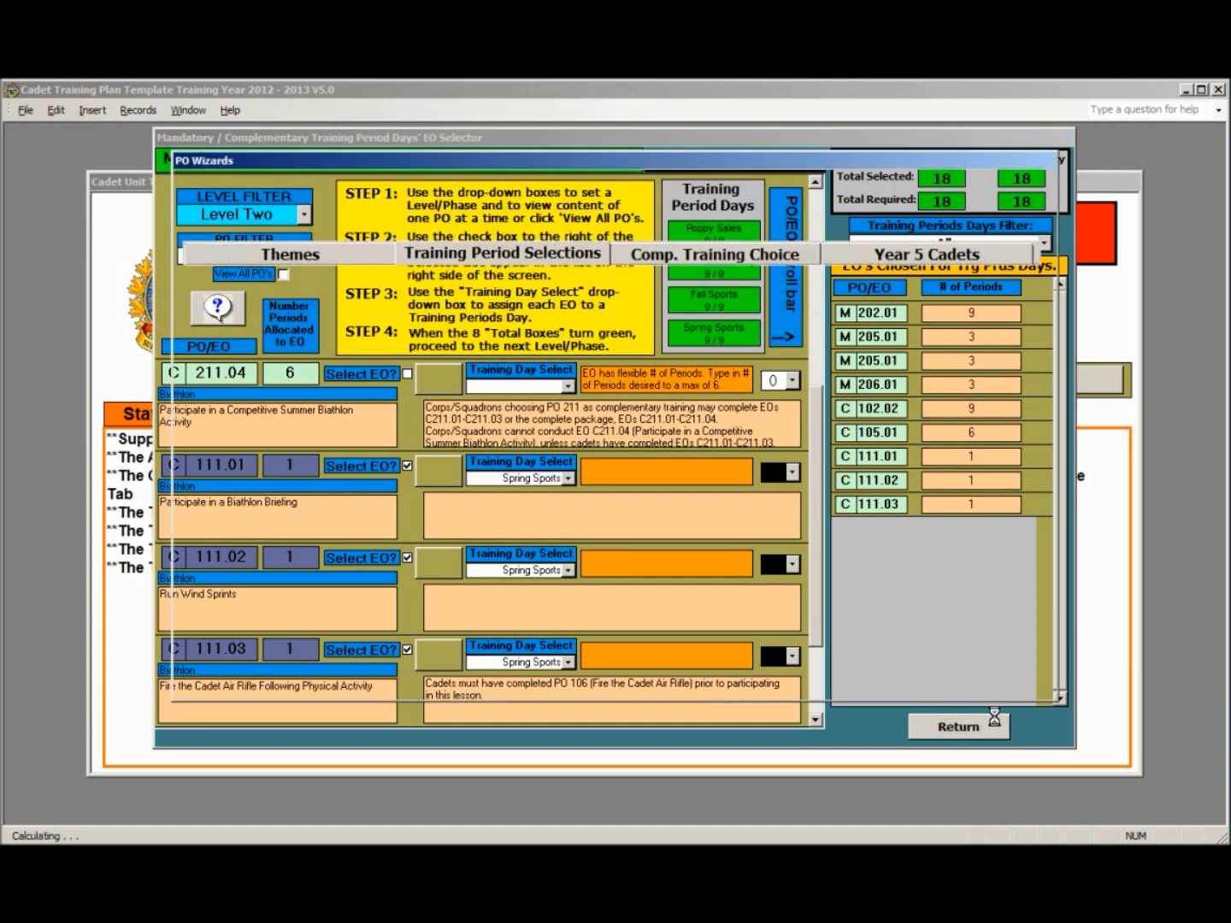